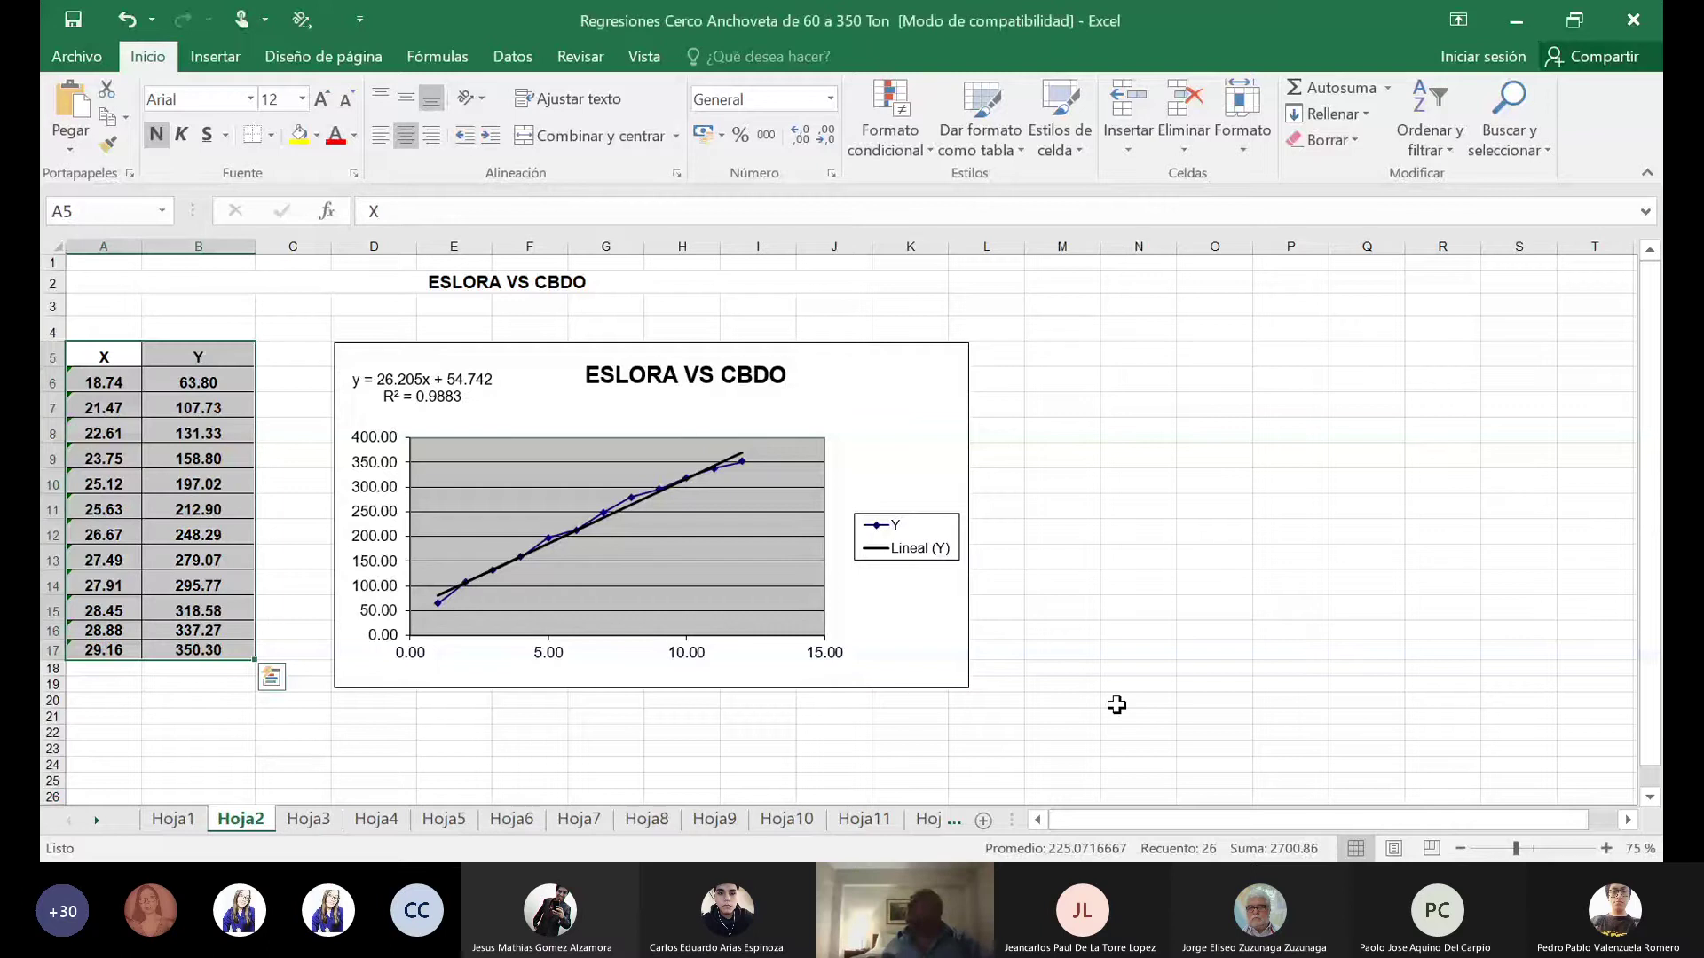
# Show the CARACTERISTICAS GEOMETRICAS table on Hoja1 with the ribbon collapsed to leave more rows visible.
pyautogui.click(161, 824)
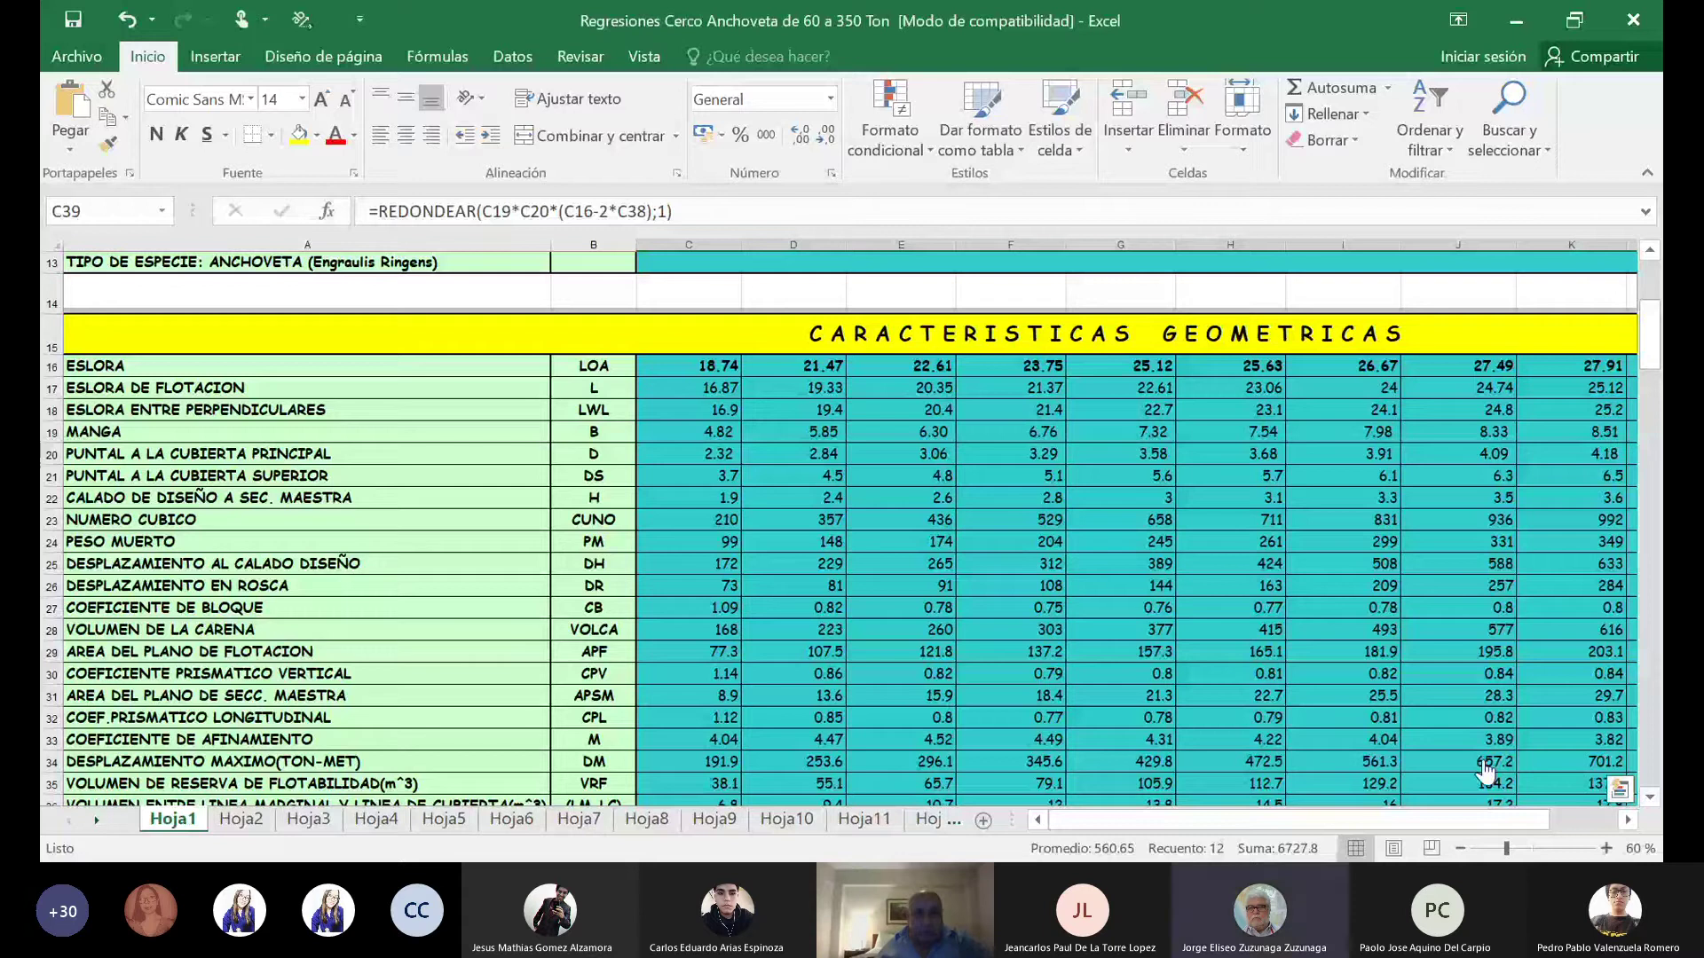
pyautogui.click(1648, 174)
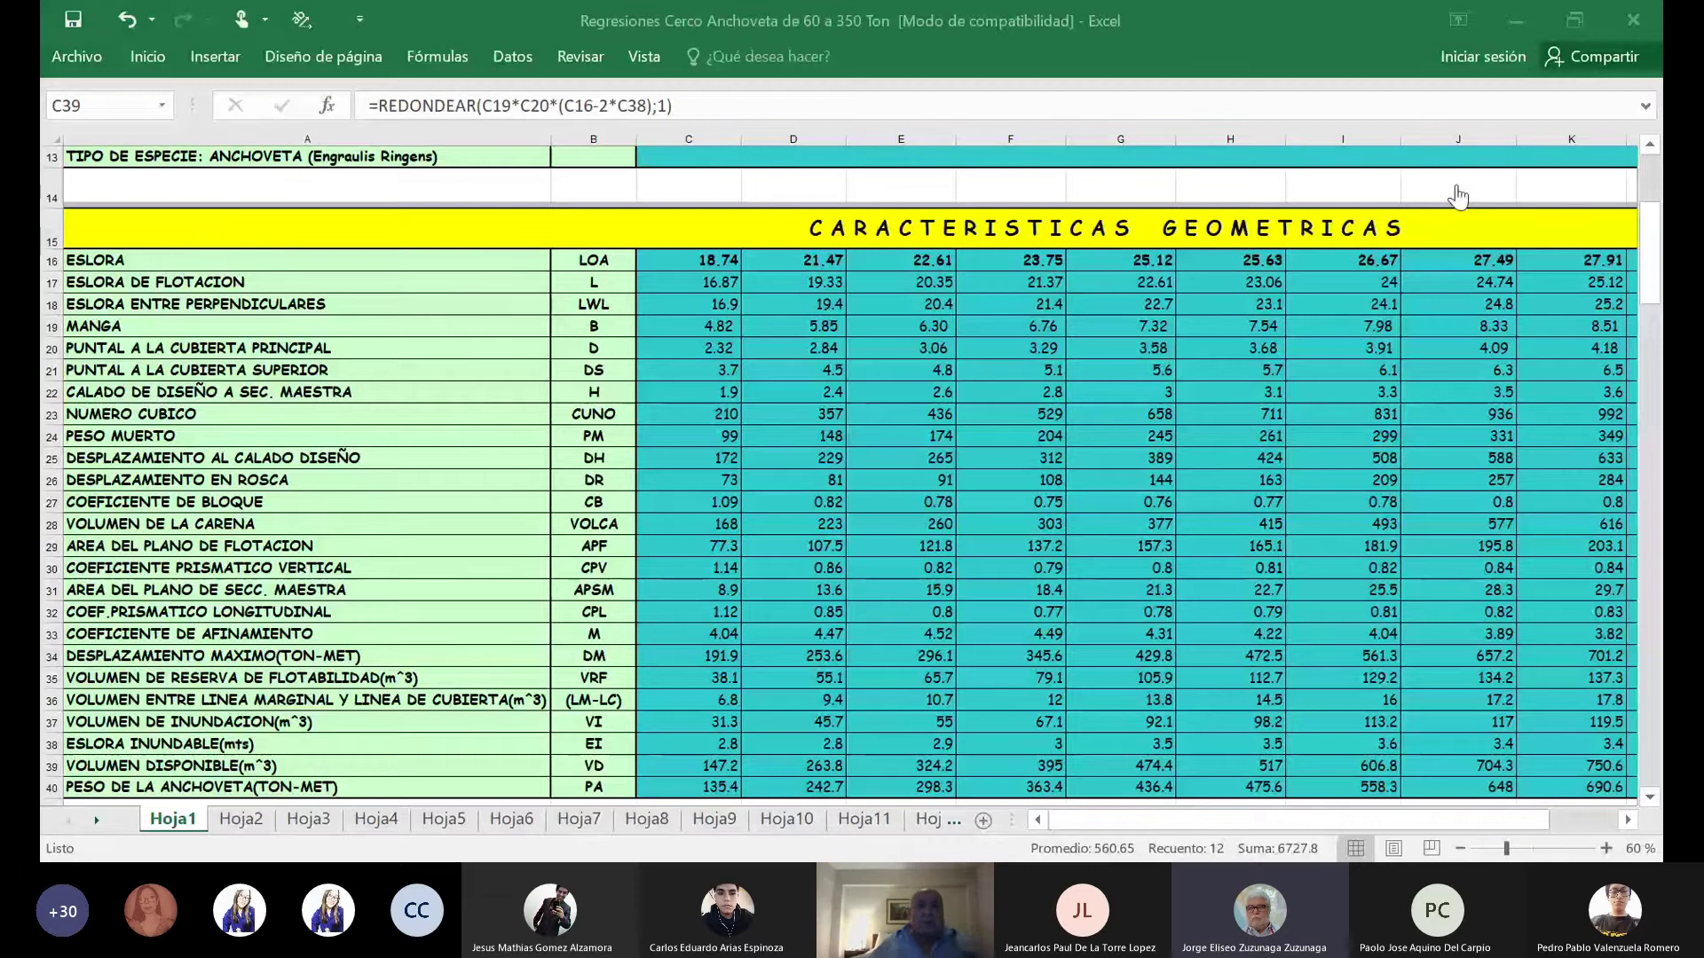
# Examine the ESLORA VS CBDO data and linear regression chart on Hoja2 at 110% size.
pyautogui.click(240, 825)
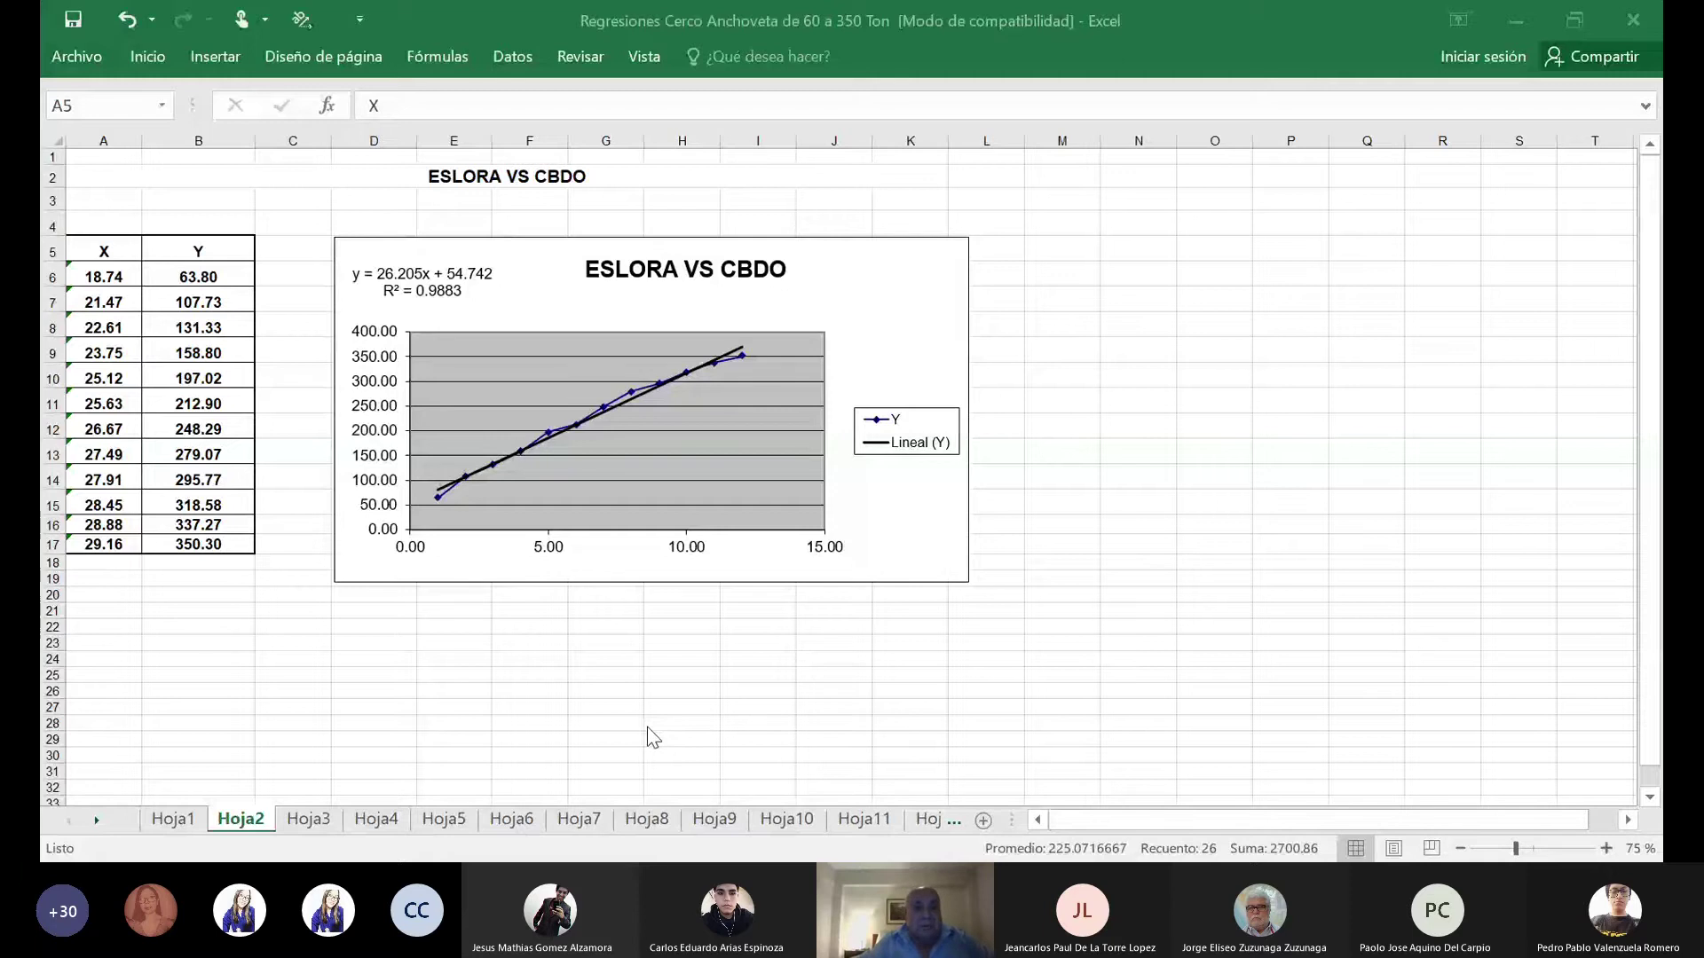
pyautogui.doubleClick(1606, 848)
pyautogui.click(1606, 848)
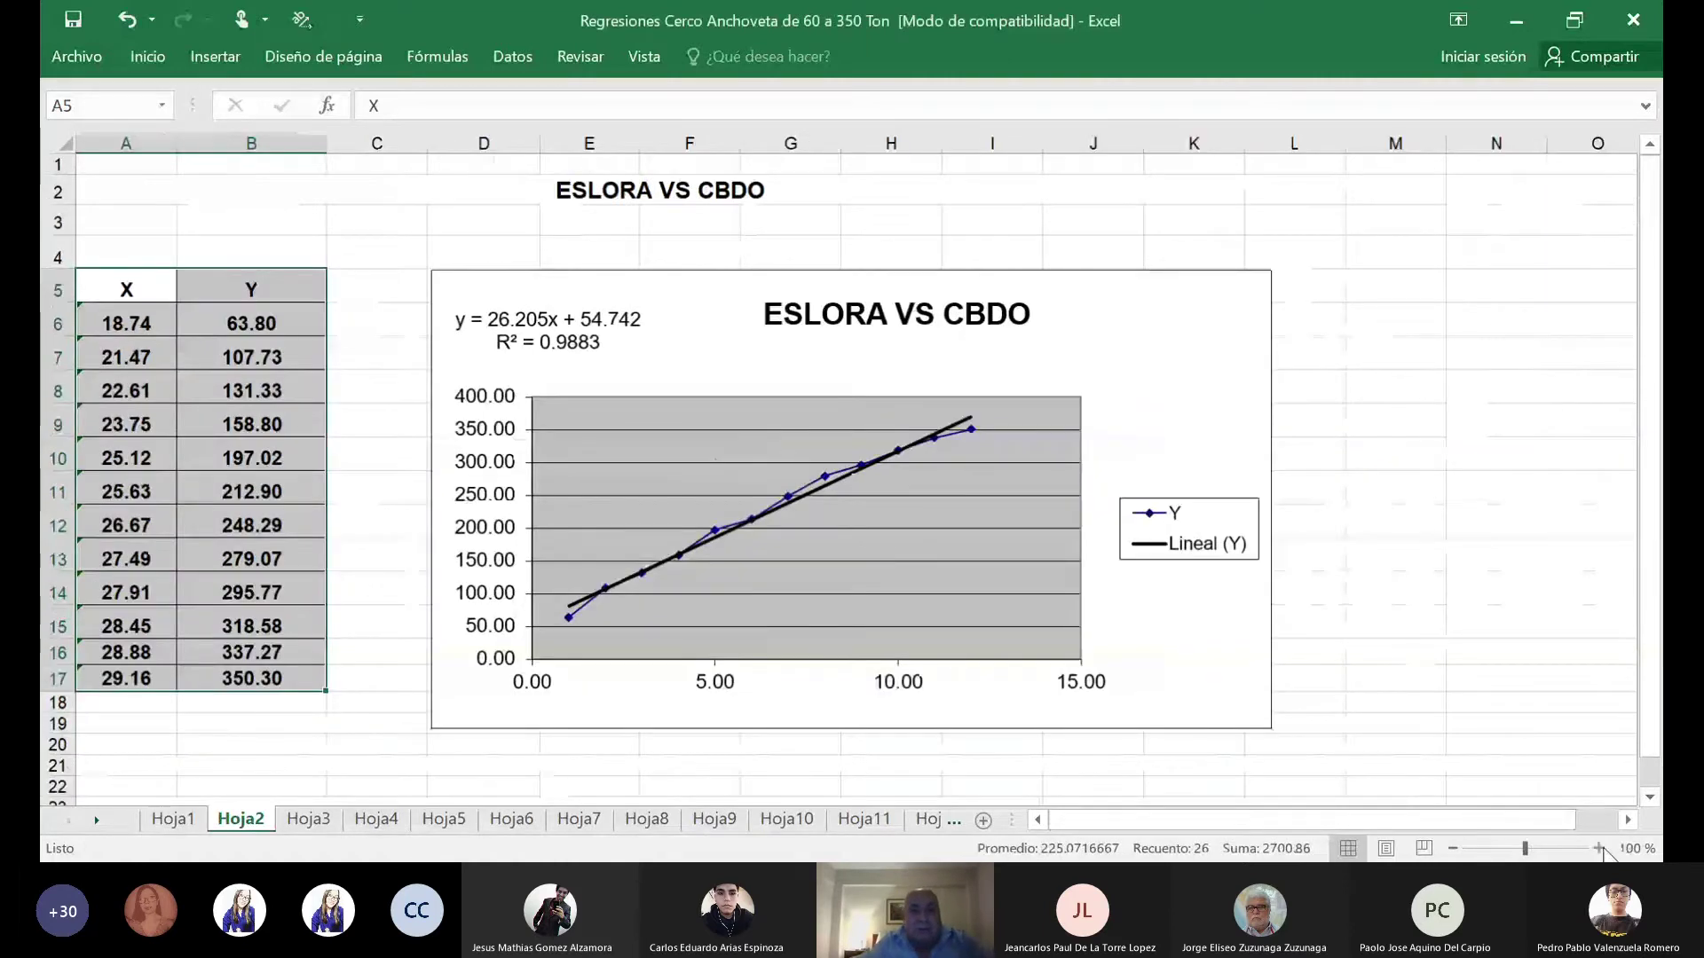
pyautogui.click(1601, 848)
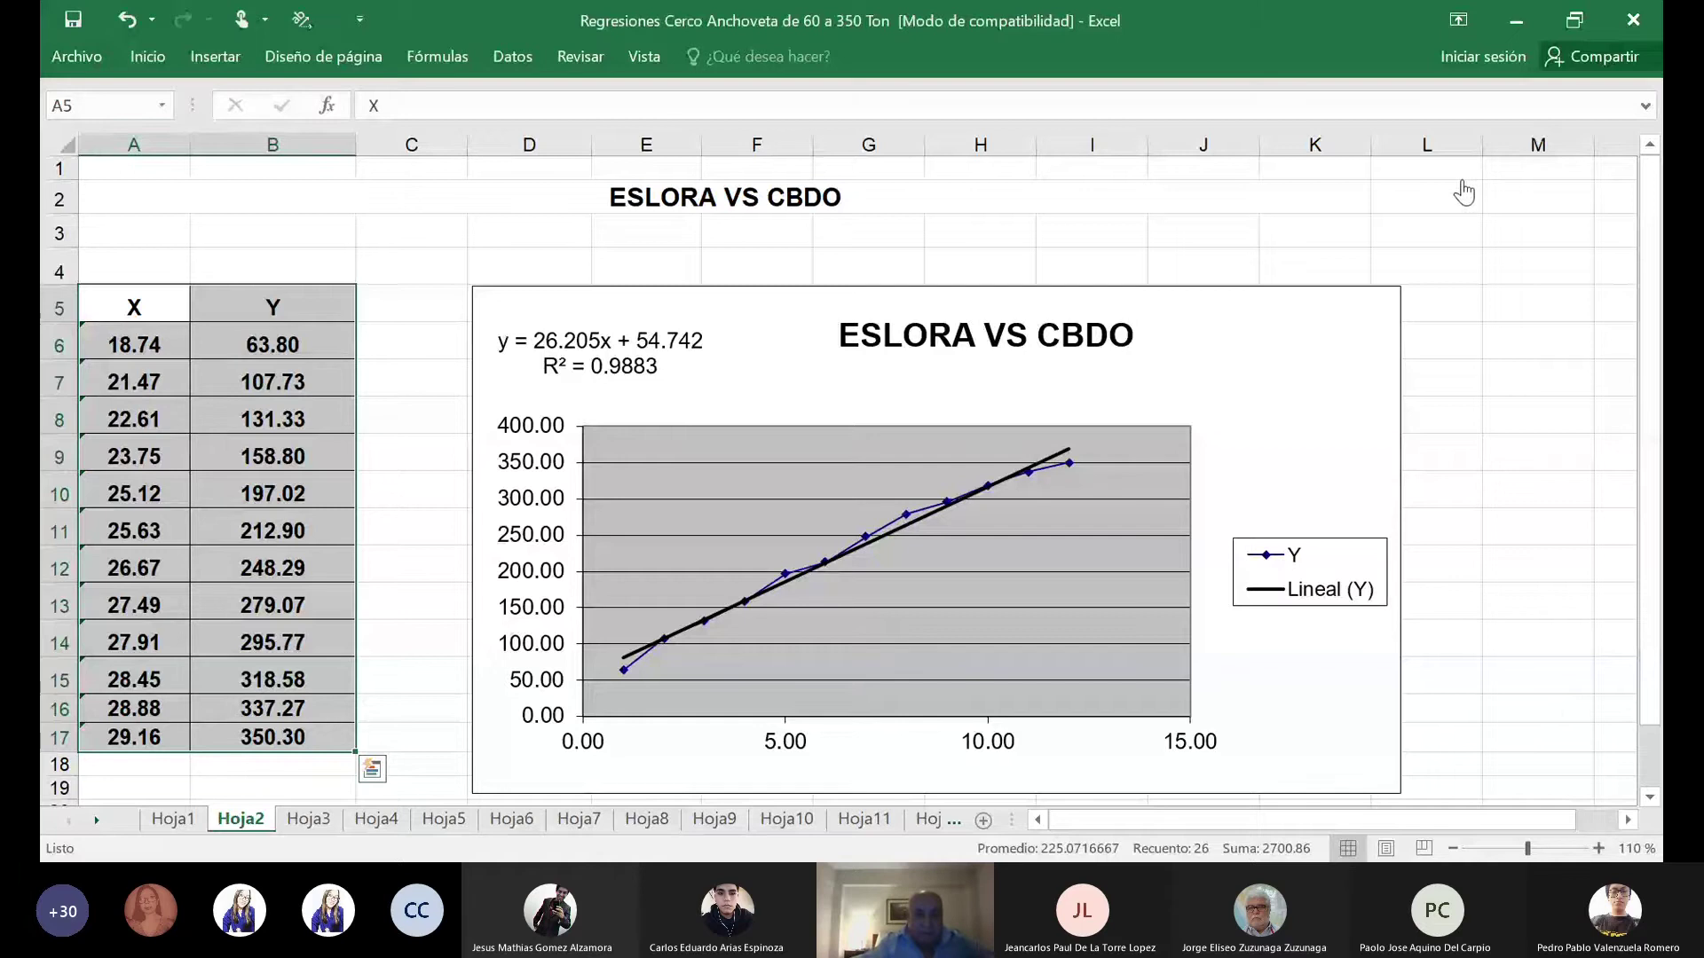
pyautogui.hotkey('alt', 'Tab')
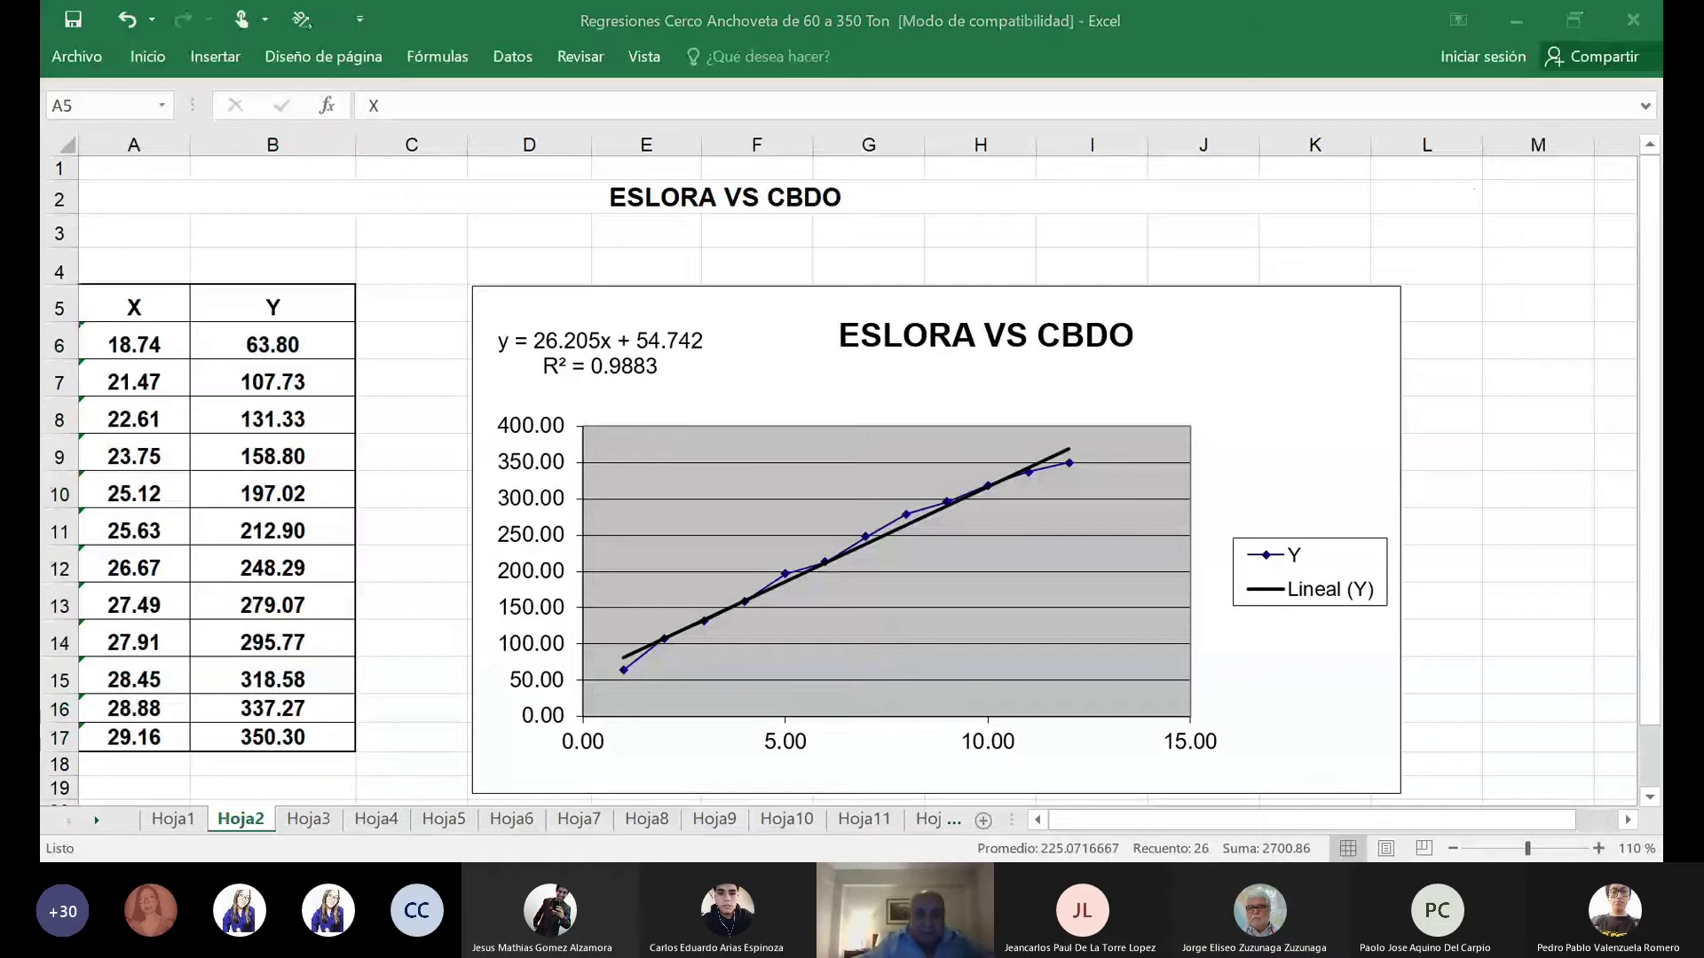
pyautogui.hotkey('alt', 'Tab')
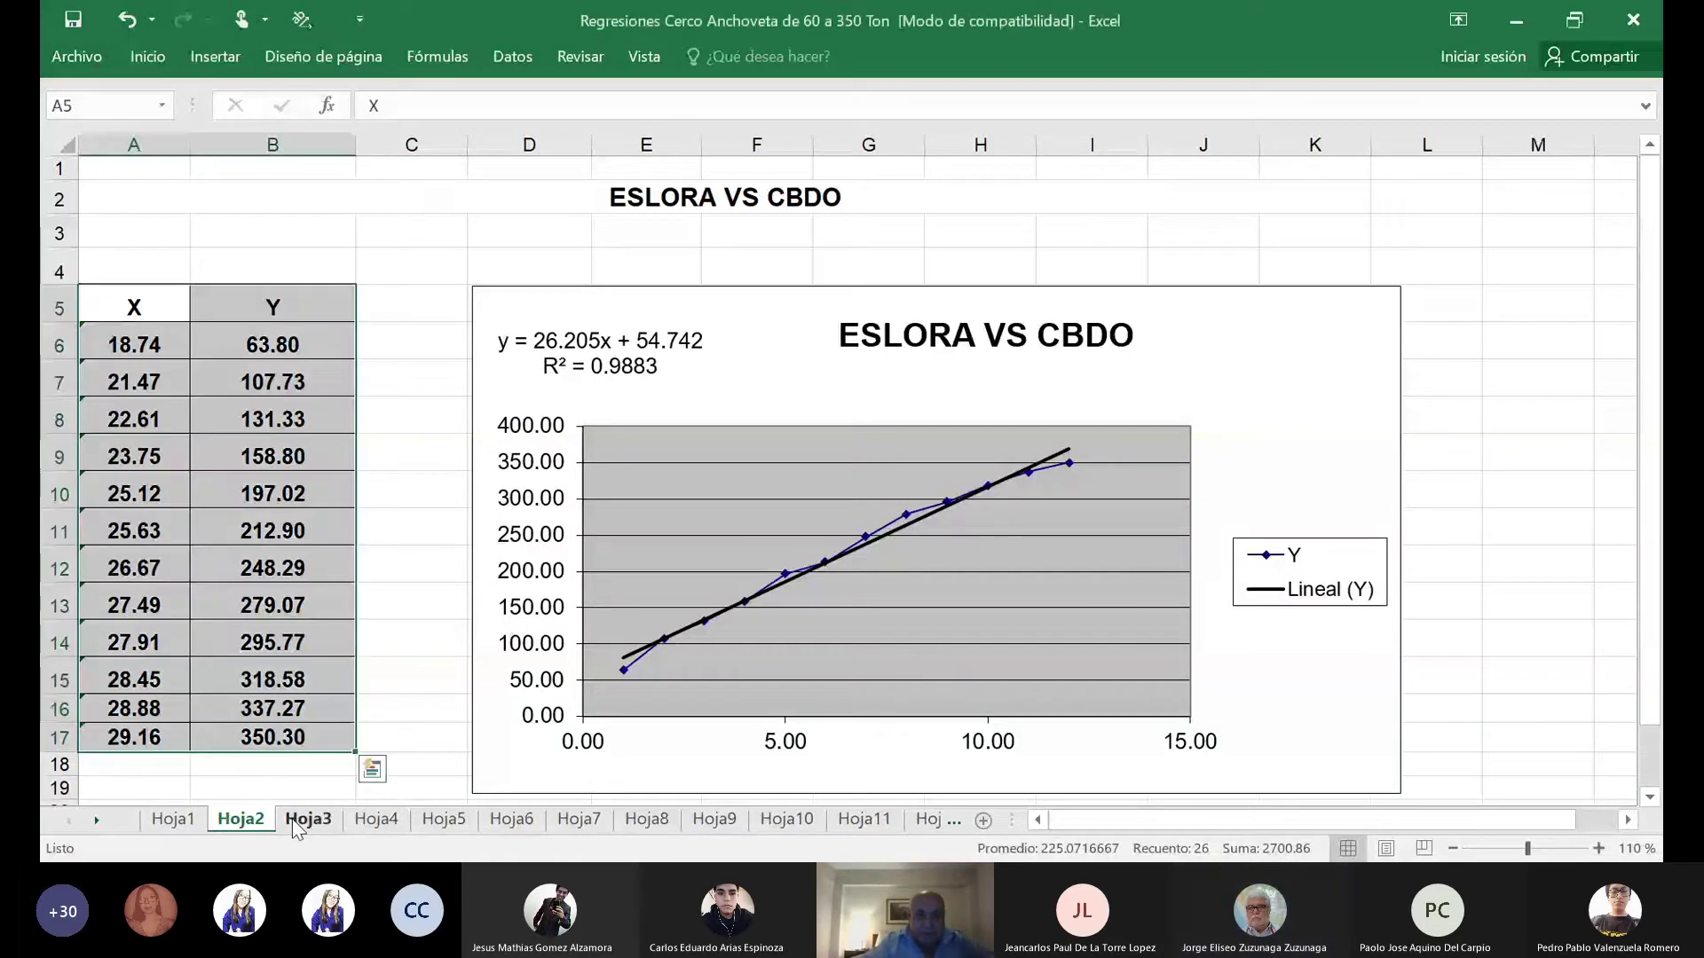
# Examine the CBOD VS ESLORA DE FLOTACION data and logarithmic regression chart on Hoja3 at 110% size.
pyautogui.click(302, 818)
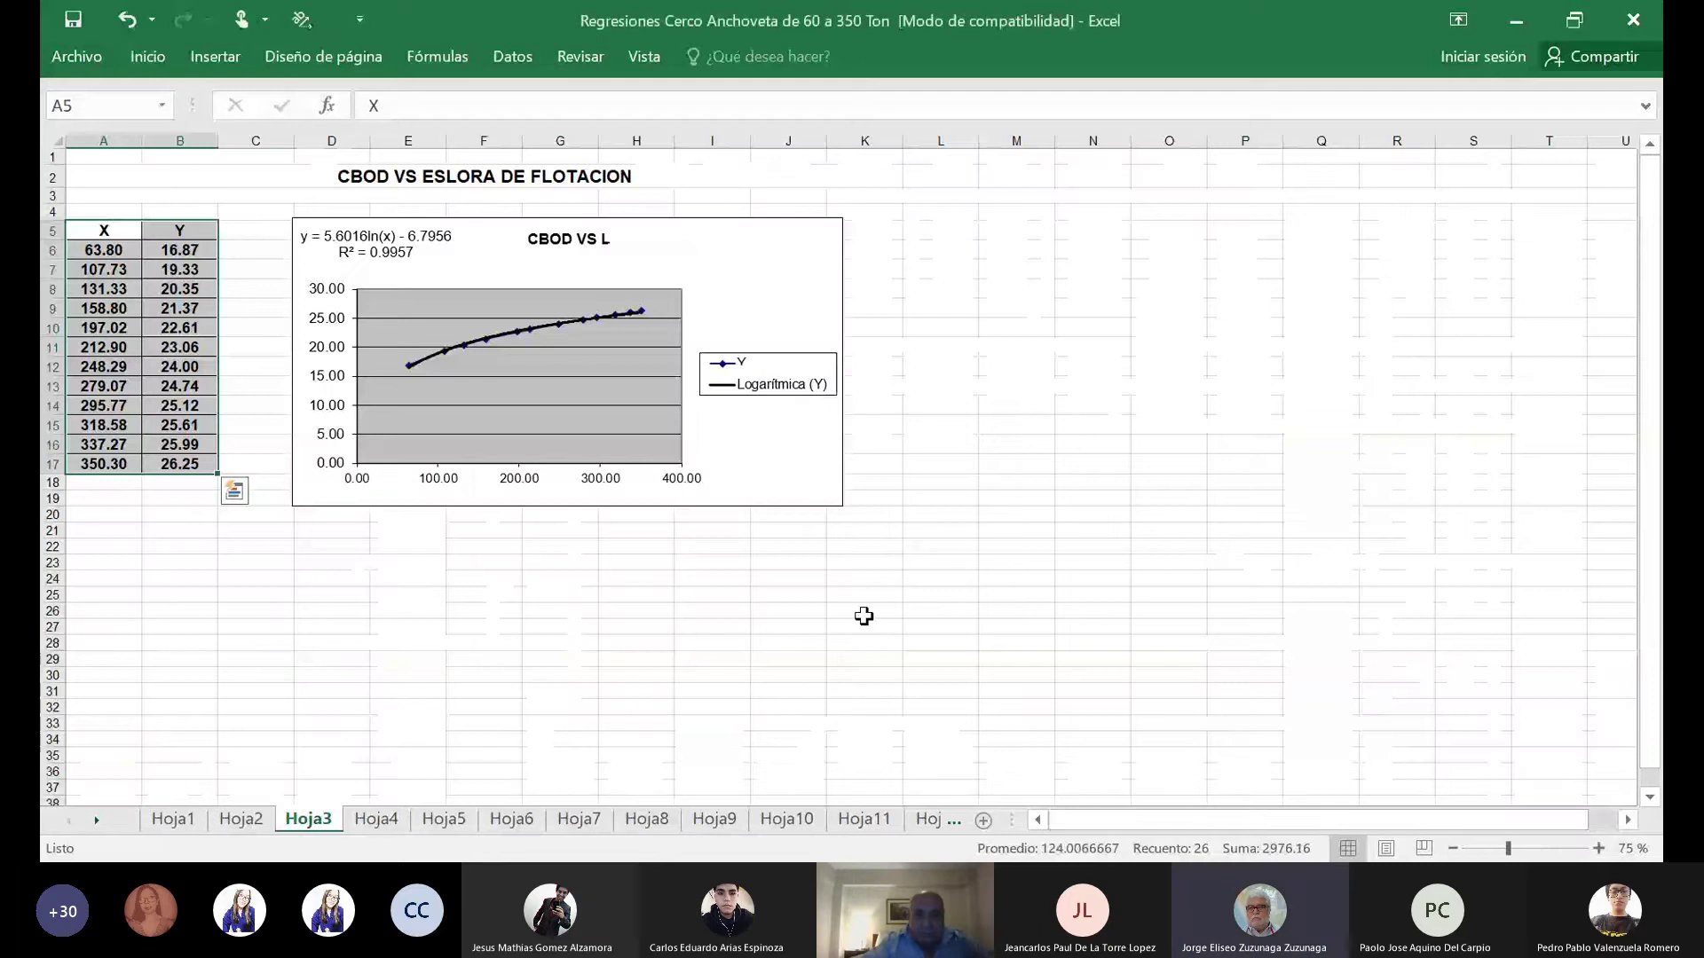
pyautogui.click(1599, 848)
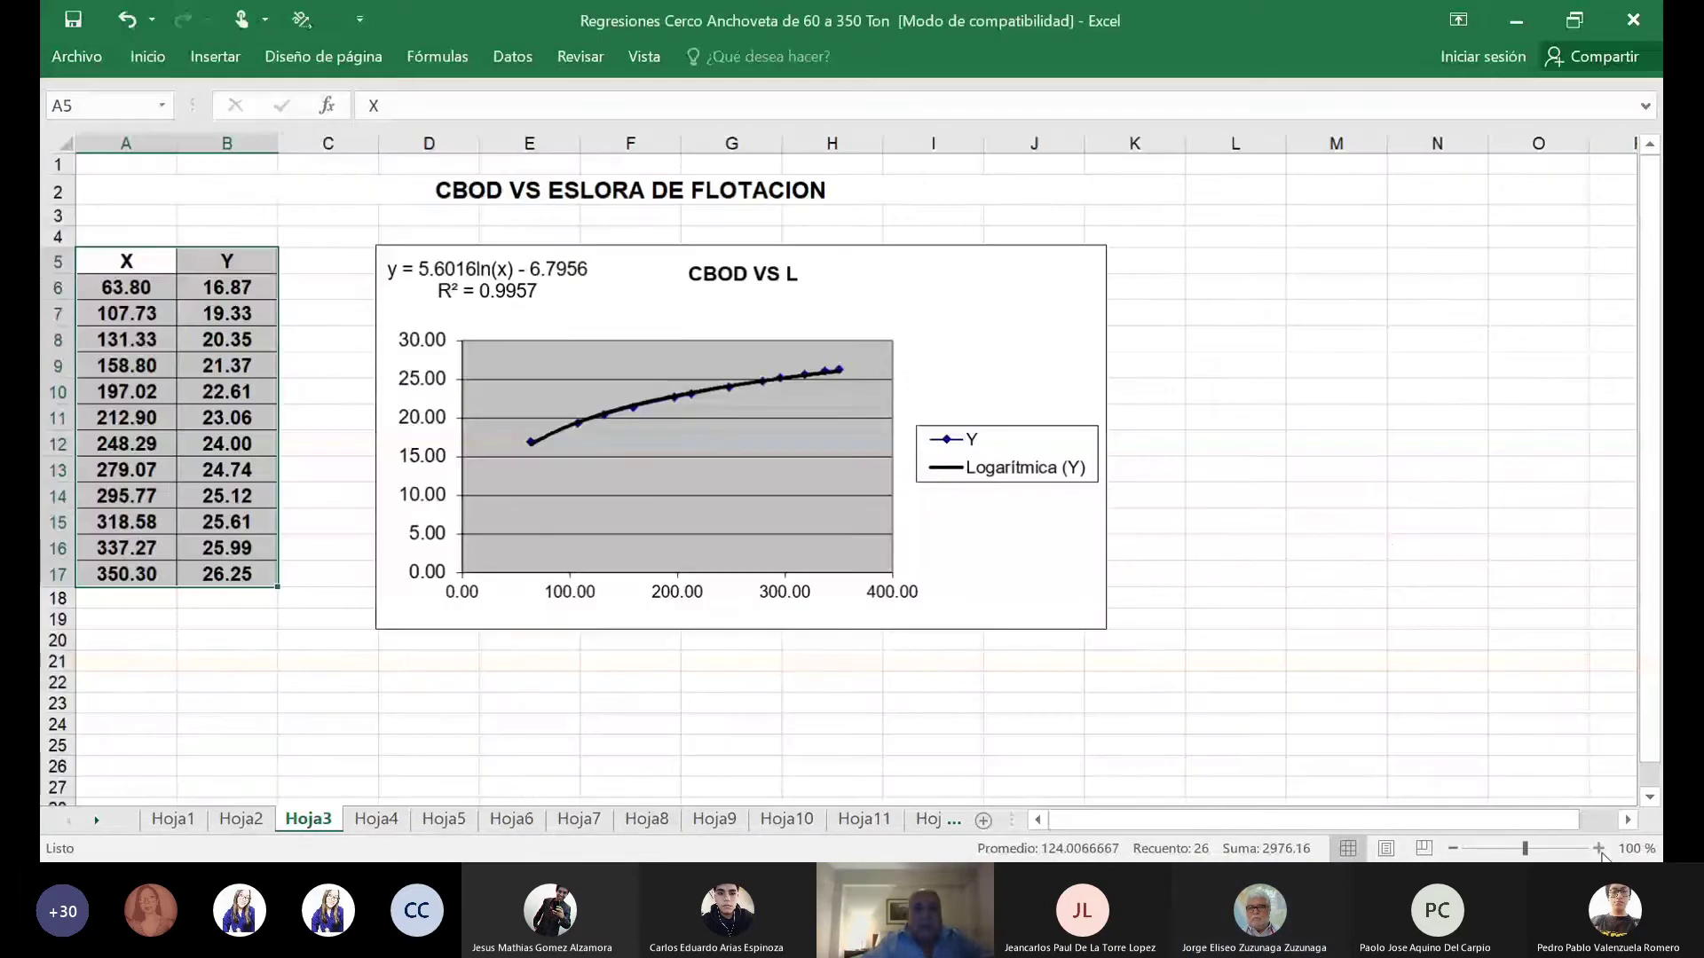
pyautogui.click(1599, 848)
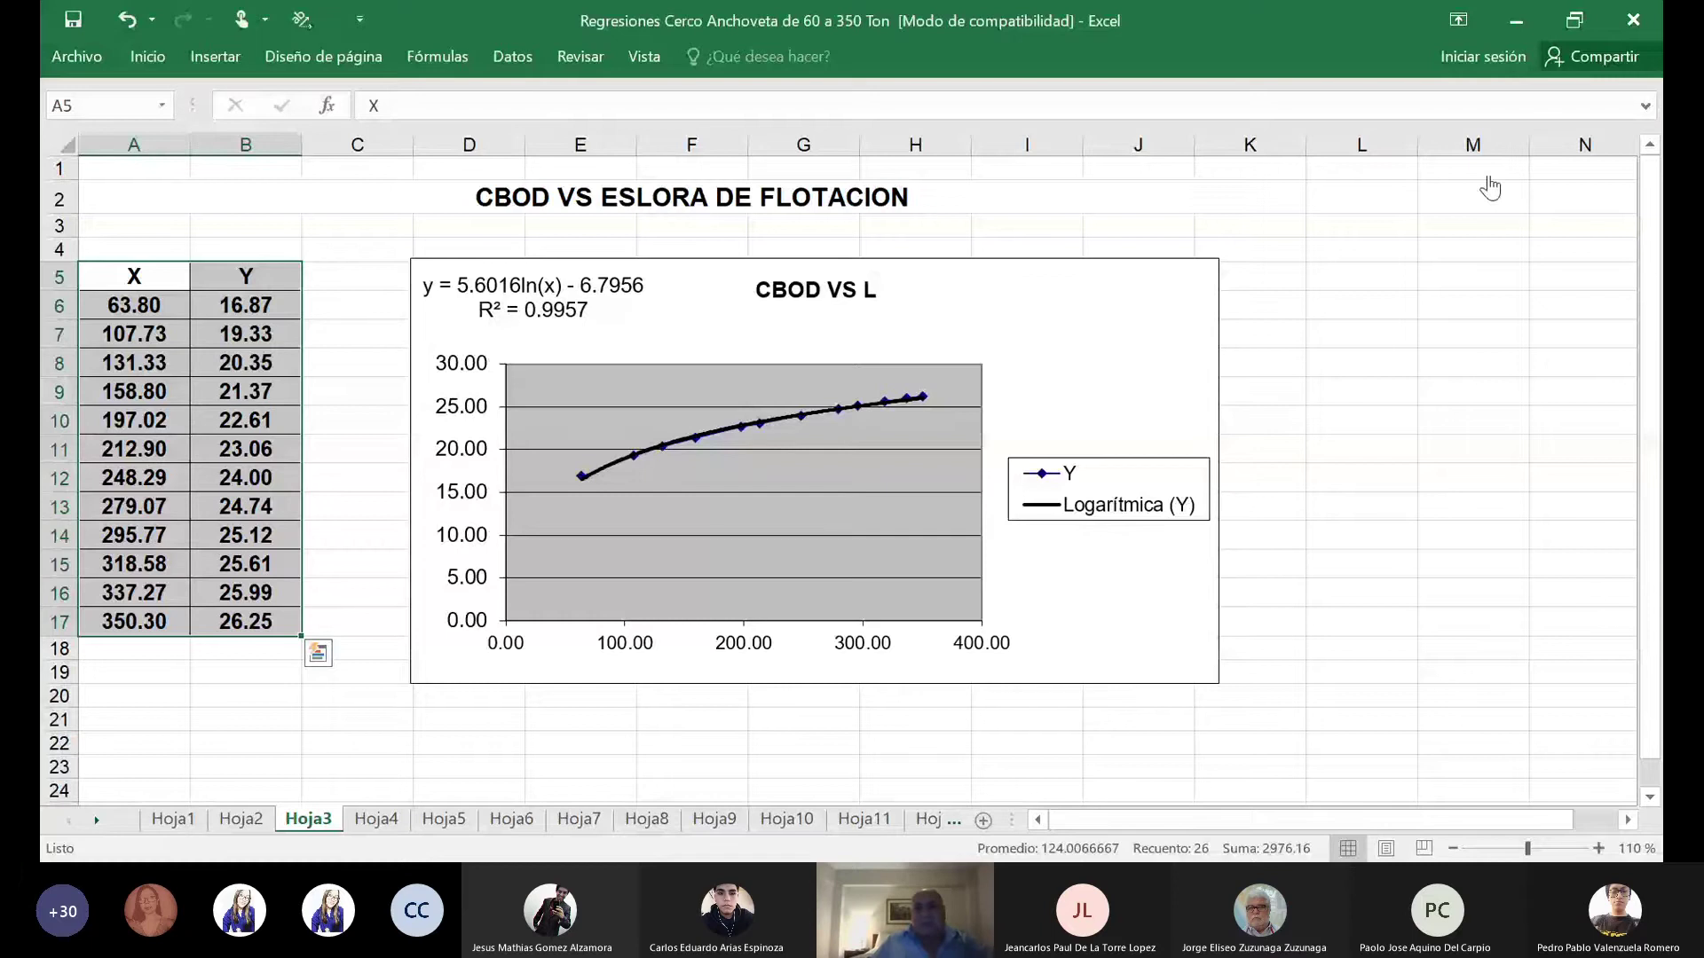
pyautogui.click(1460, 189)
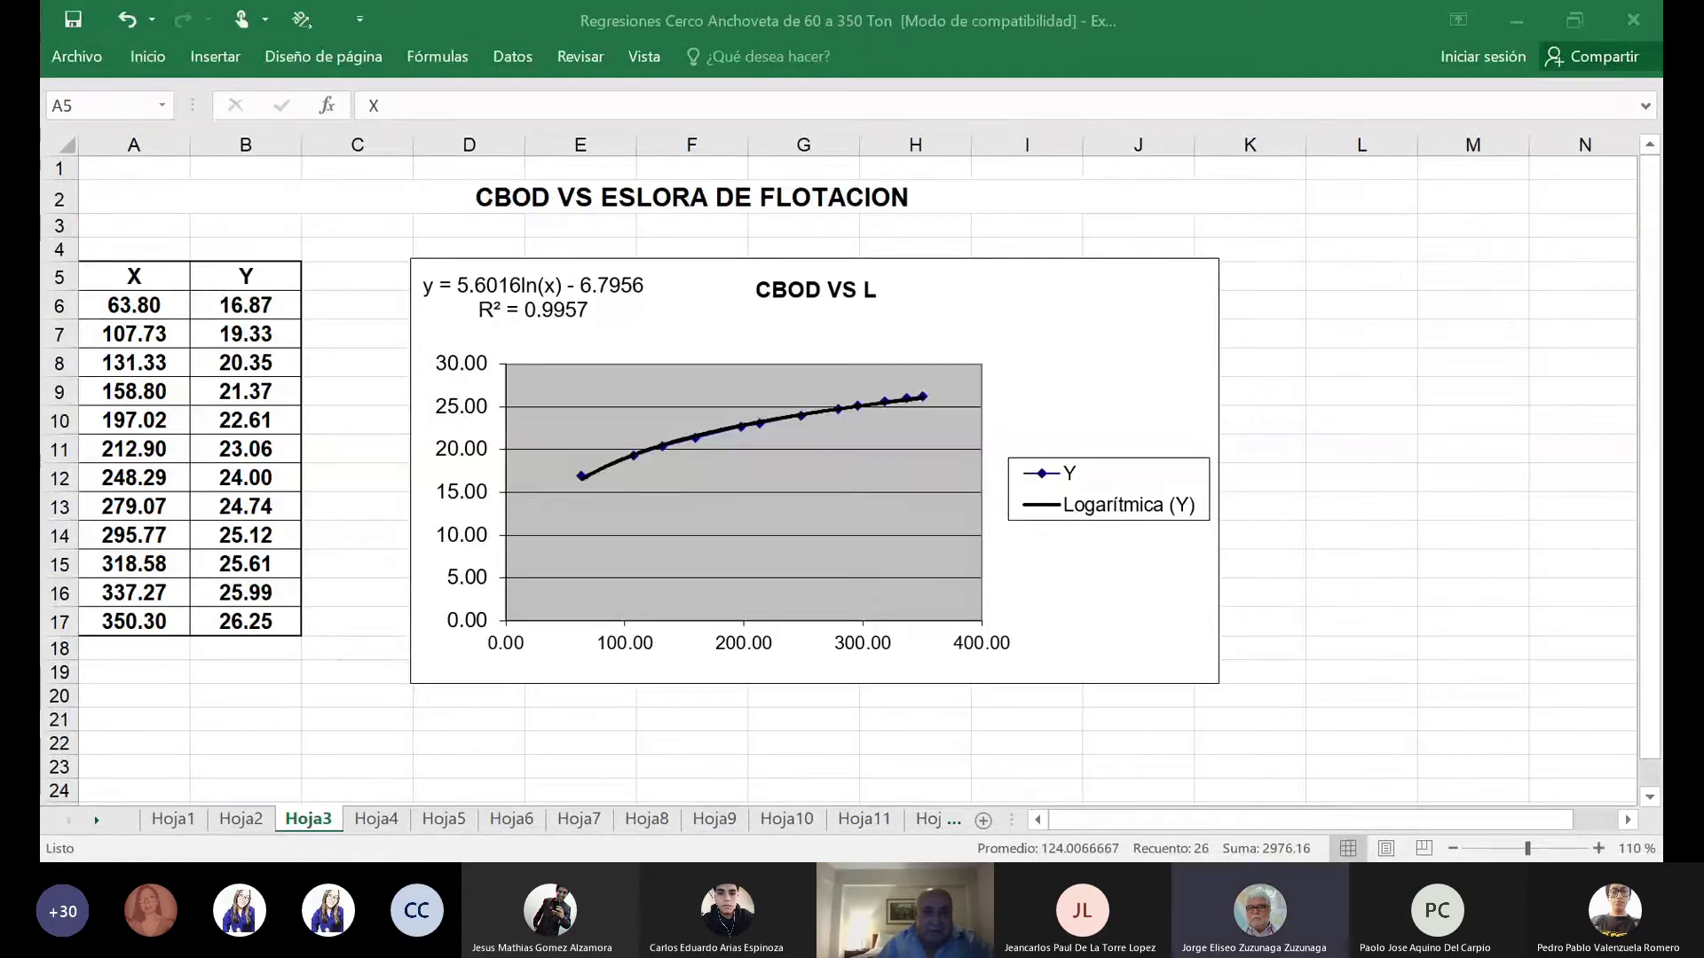
# Examine the CBDO VS ESLORA ENTRE PERPENDICULARES data and regression chart on Hoja4 at 100% size.
pyautogui.click(366, 816)
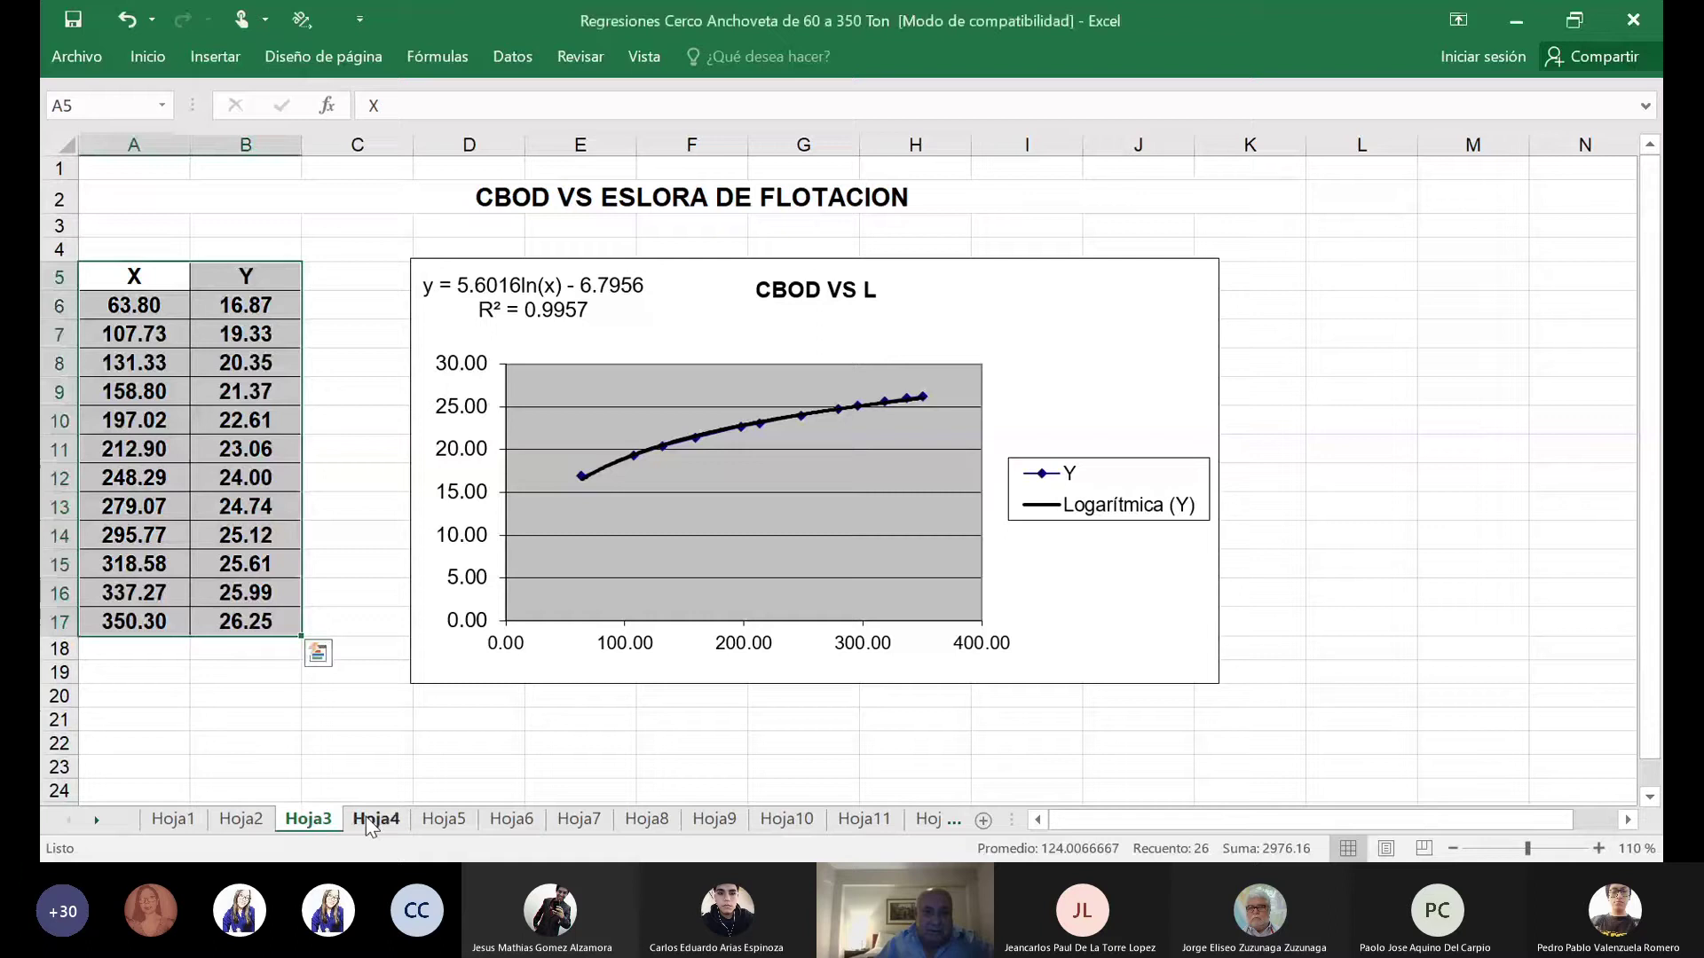
pyautogui.click(1599, 848)
pyautogui.click(1598, 848)
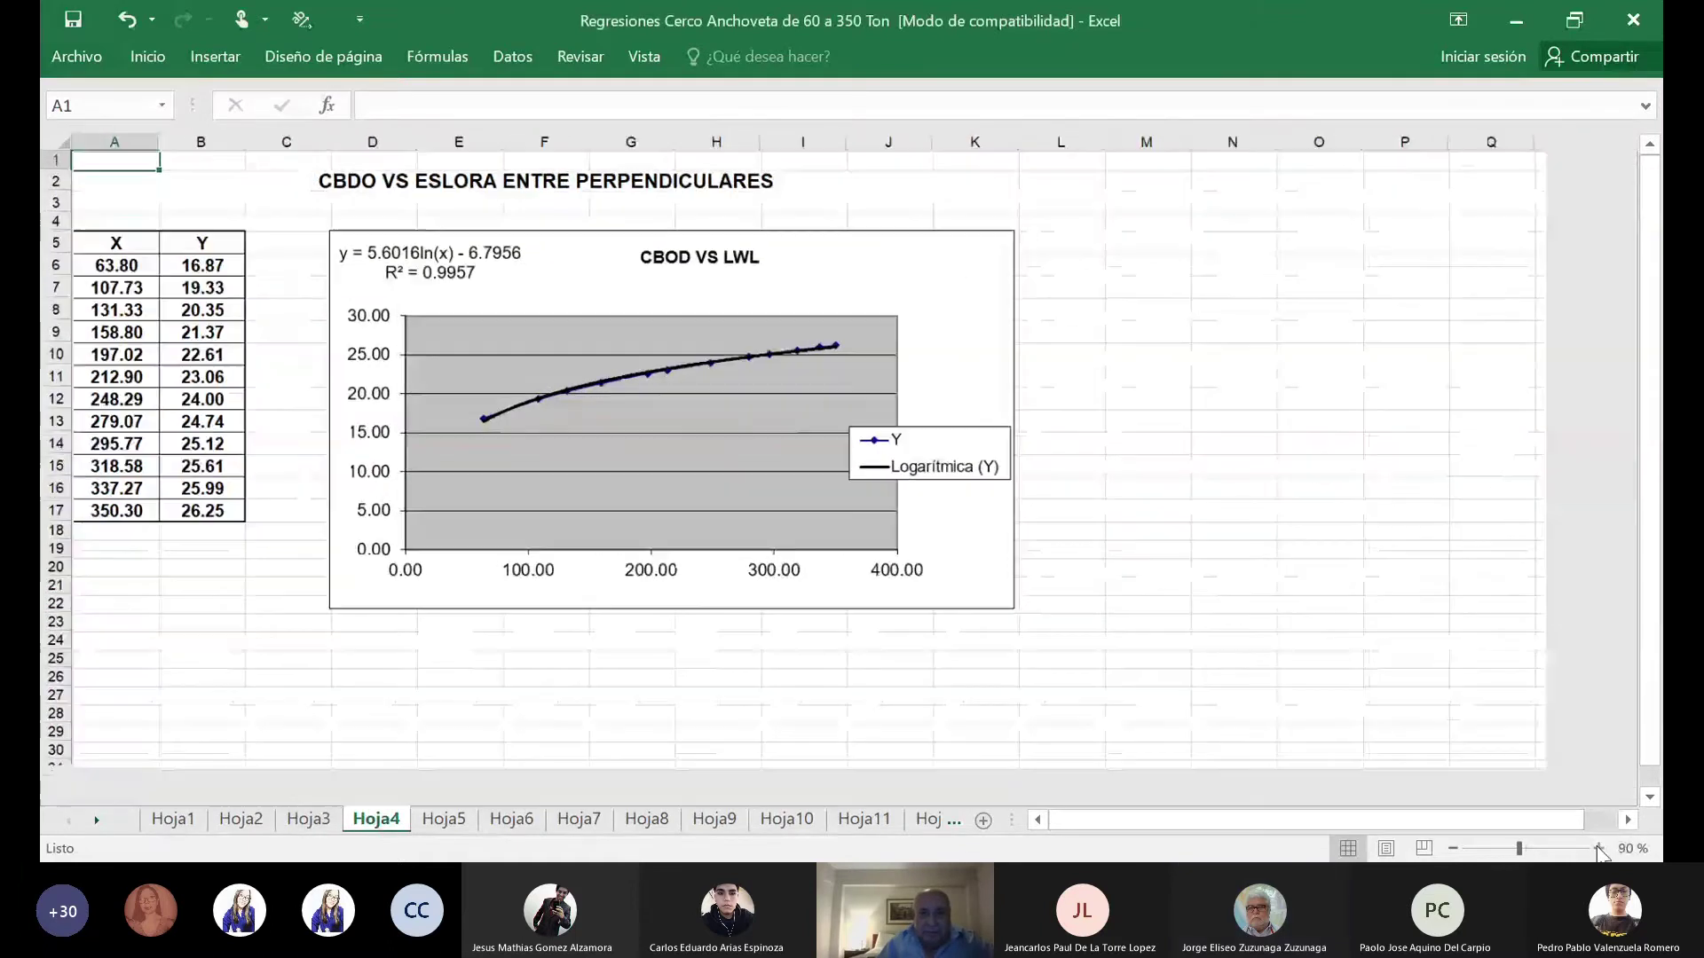
pyautogui.click(1599, 849)
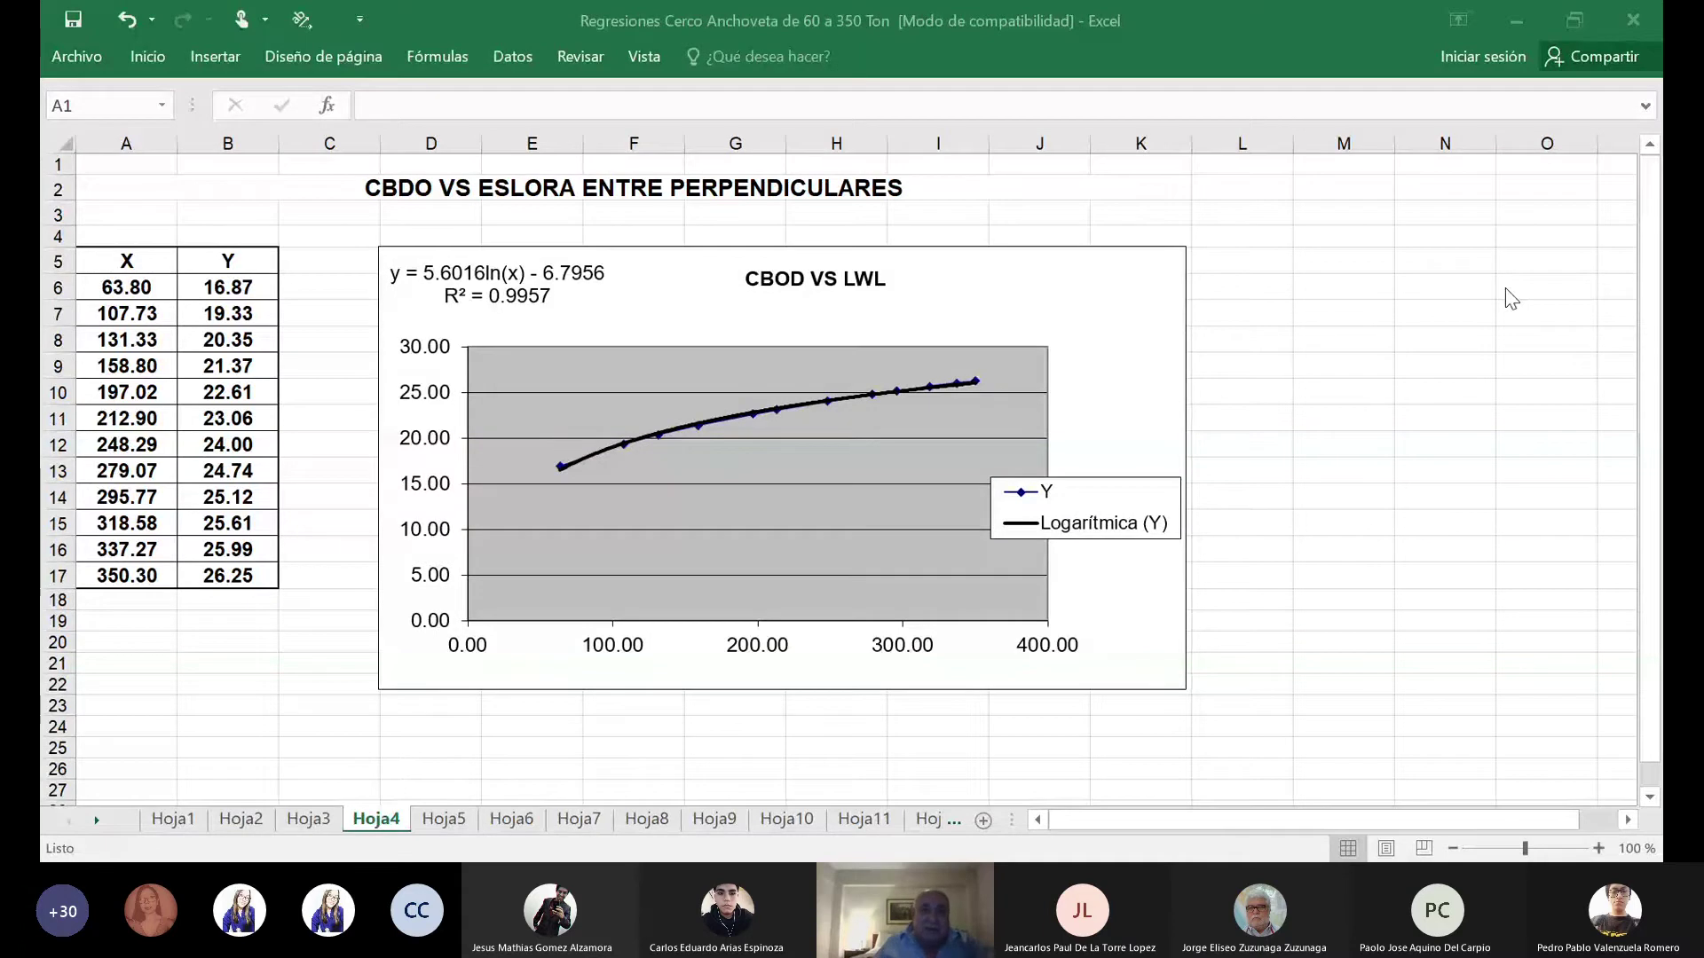
# Examine the CBOD VS MANGA data and linear regression chart on Hoja5 at 110% size.
pyautogui.click(443, 820)
pyautogui.click(443, 820)
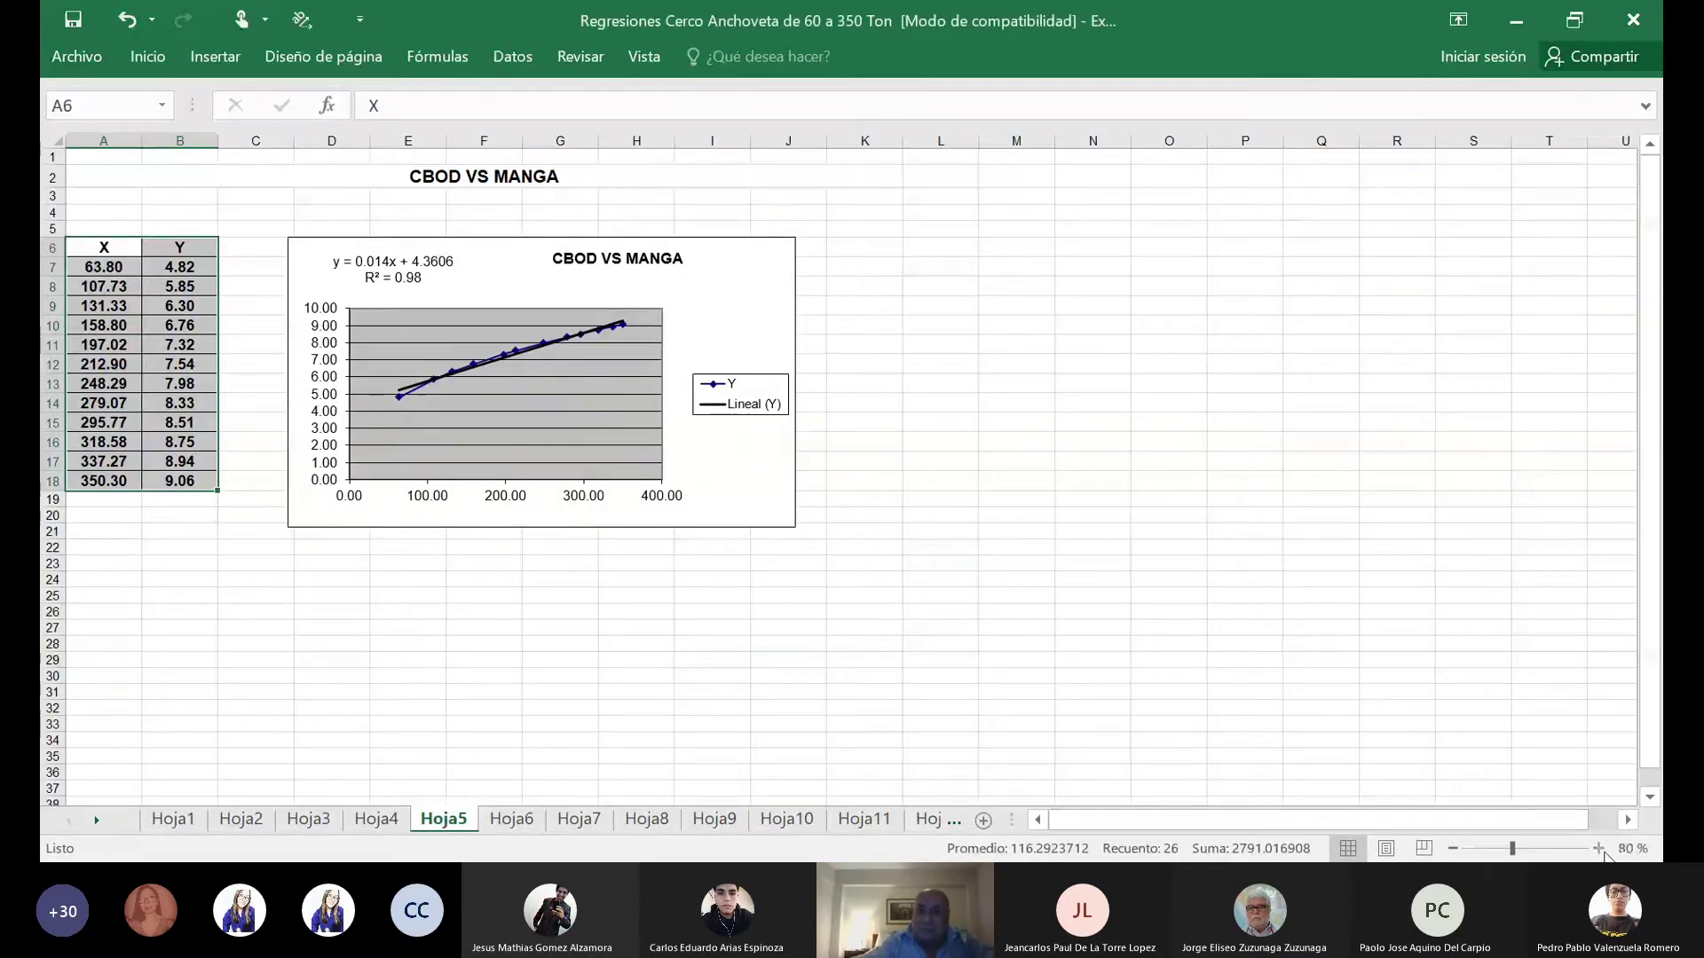
pyautogui.click(1598, 849)
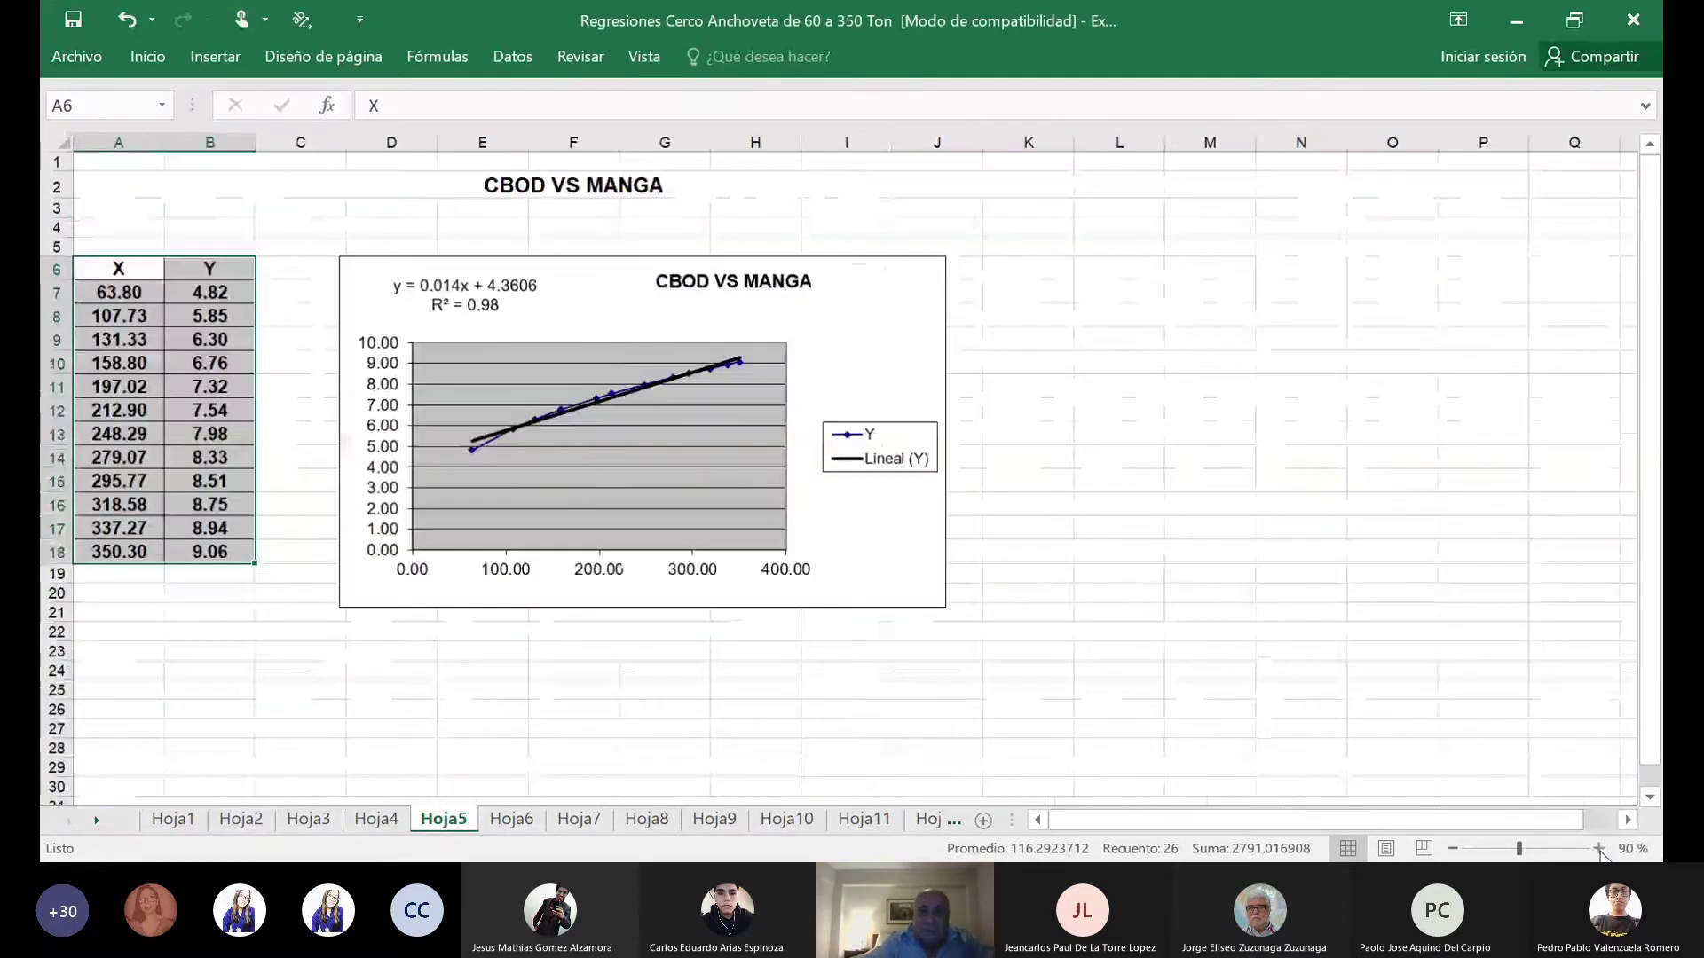
pyautogui.click(1599, 848)
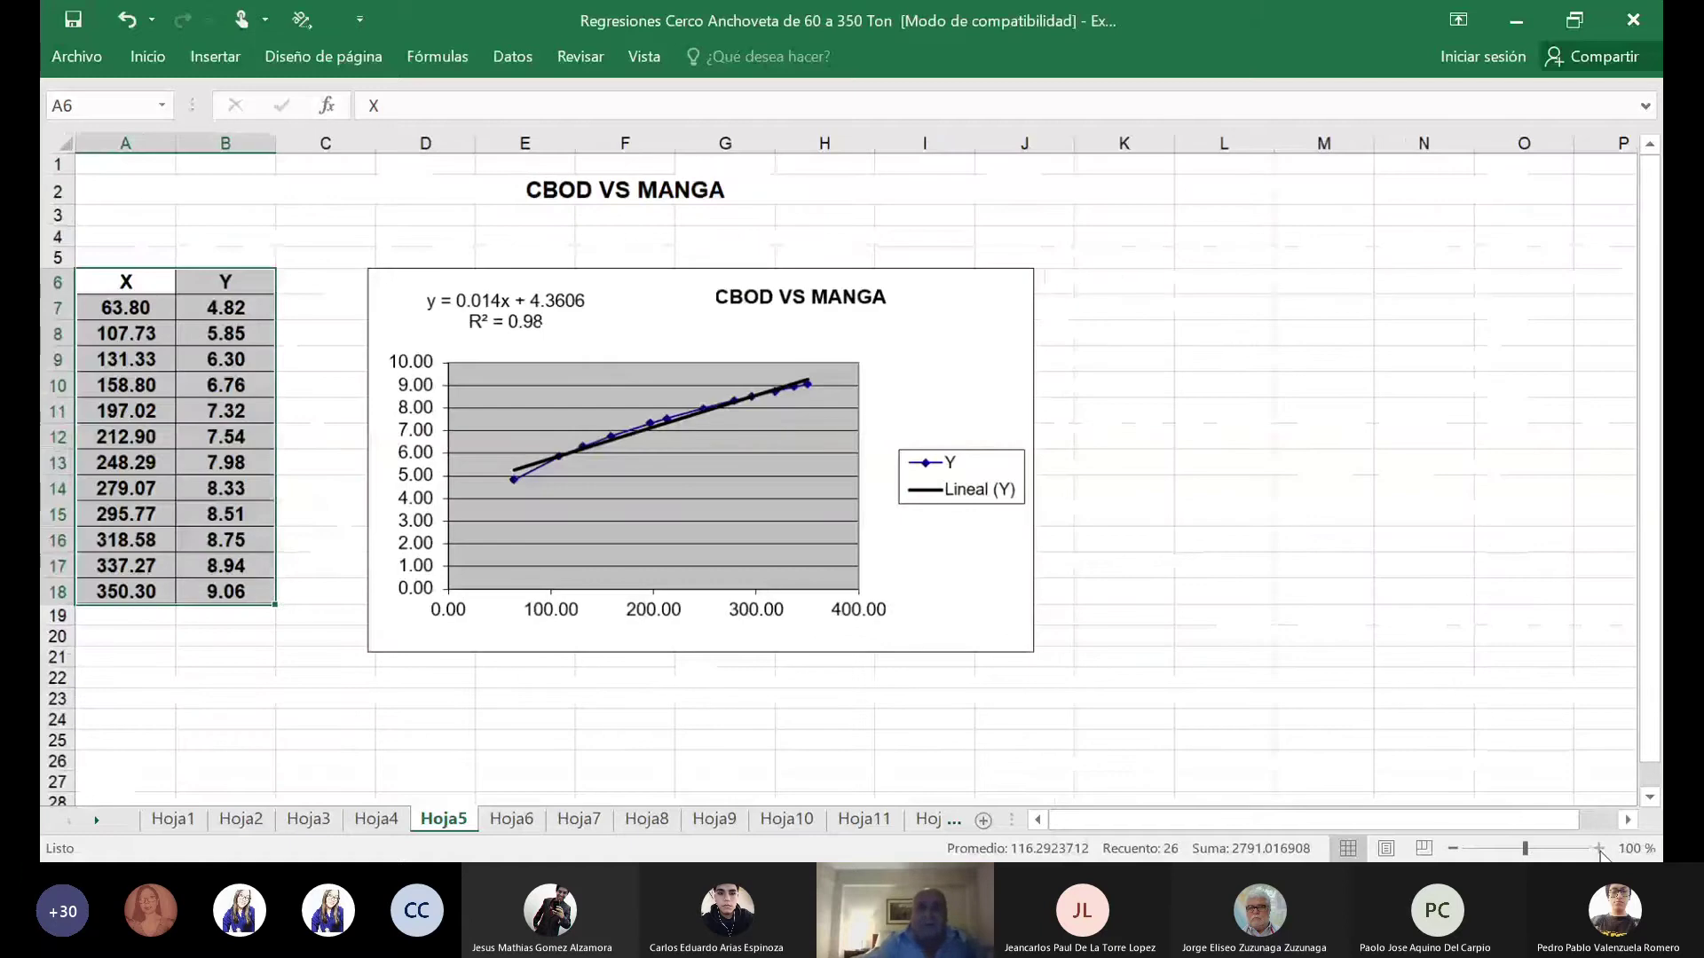
pyautogui.click(1598, 849)
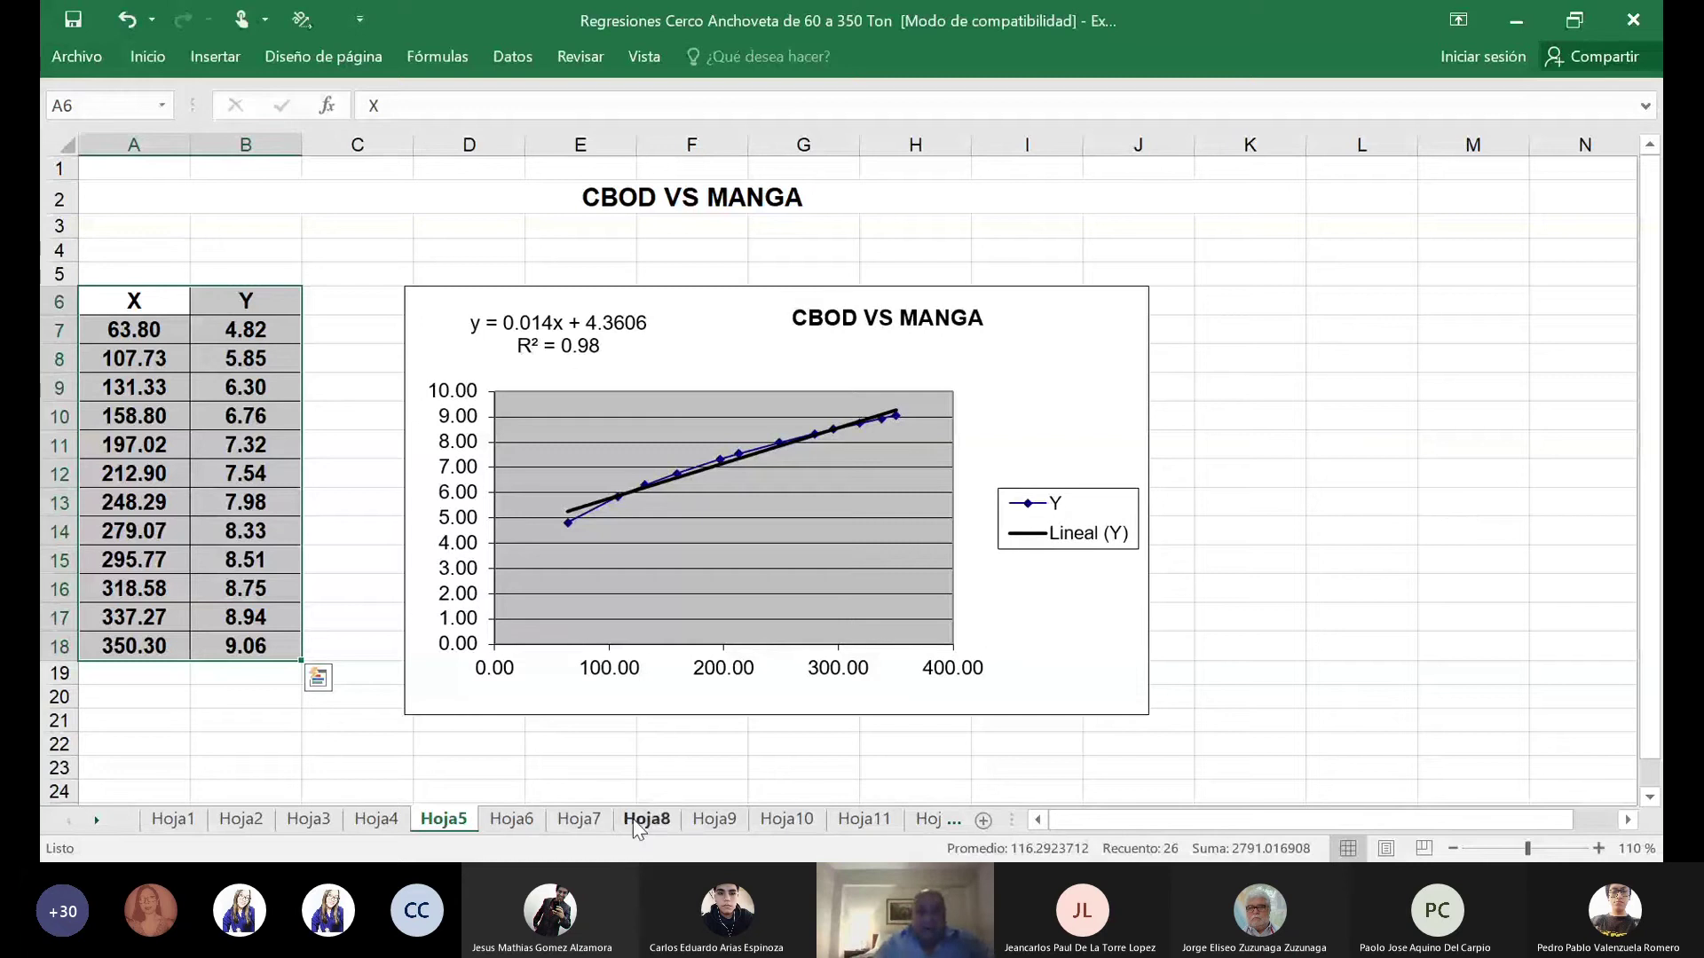
# Examine the CBOD VS PUNTAL A LA CUBIERTA PRINCIPAL data and regression chart on Hoja6 at 120% size.
pyautogui.click(512, 819)
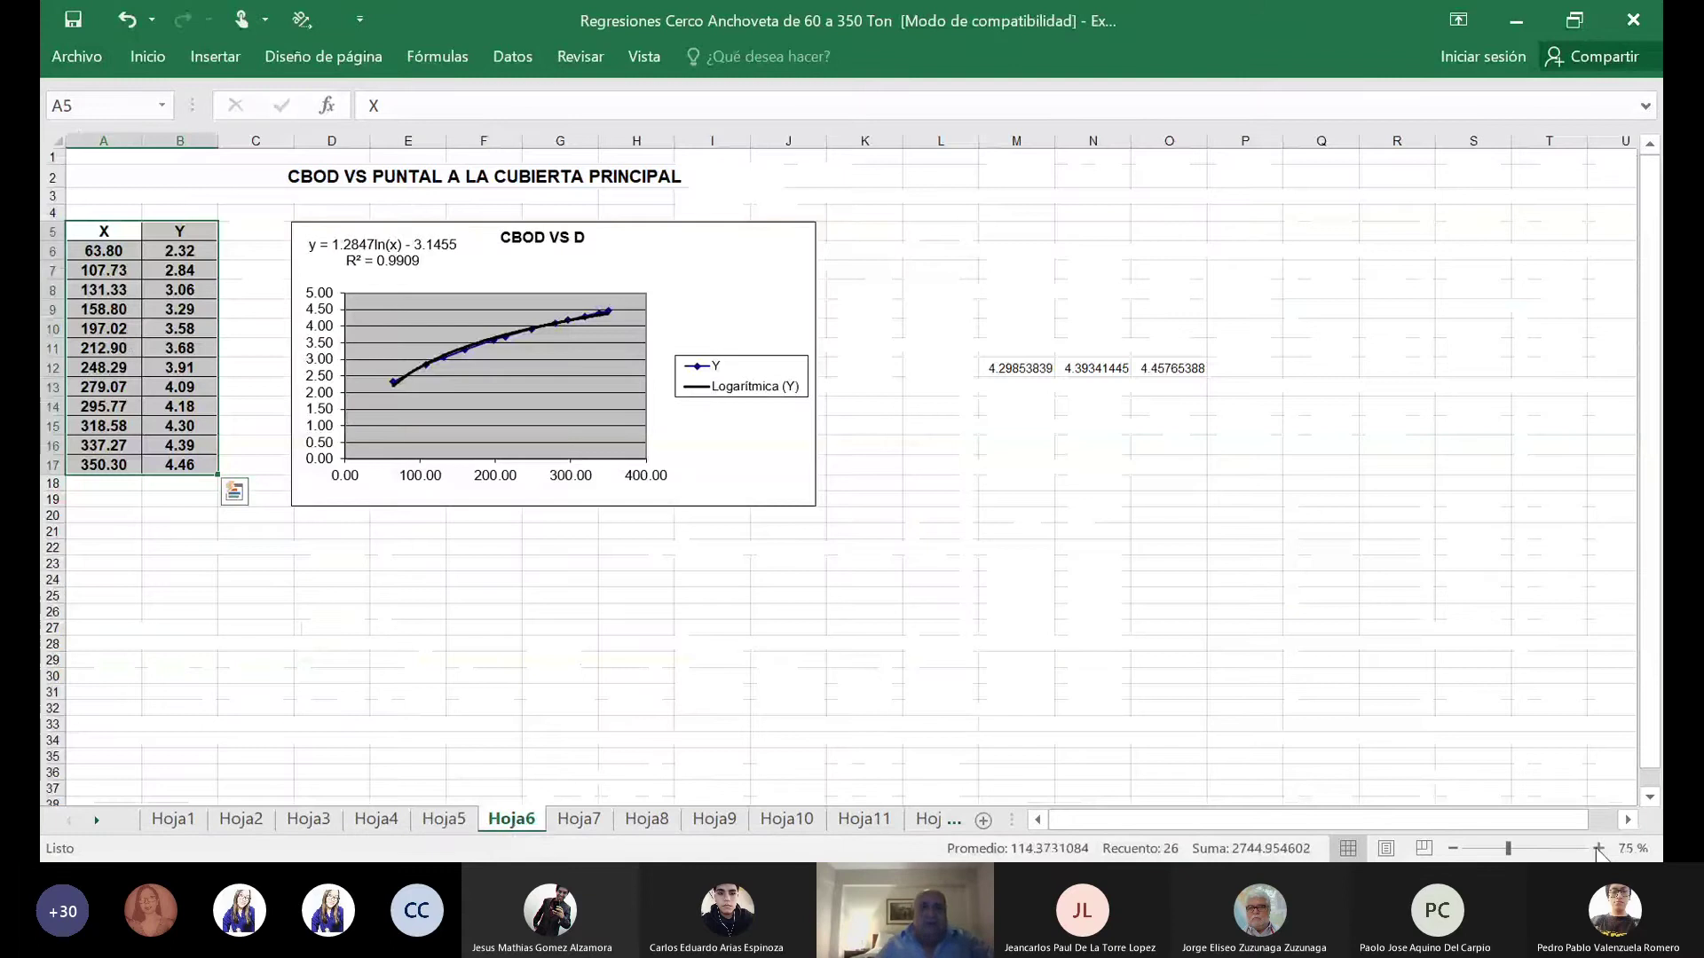
pyautogui.click(1597, 848)
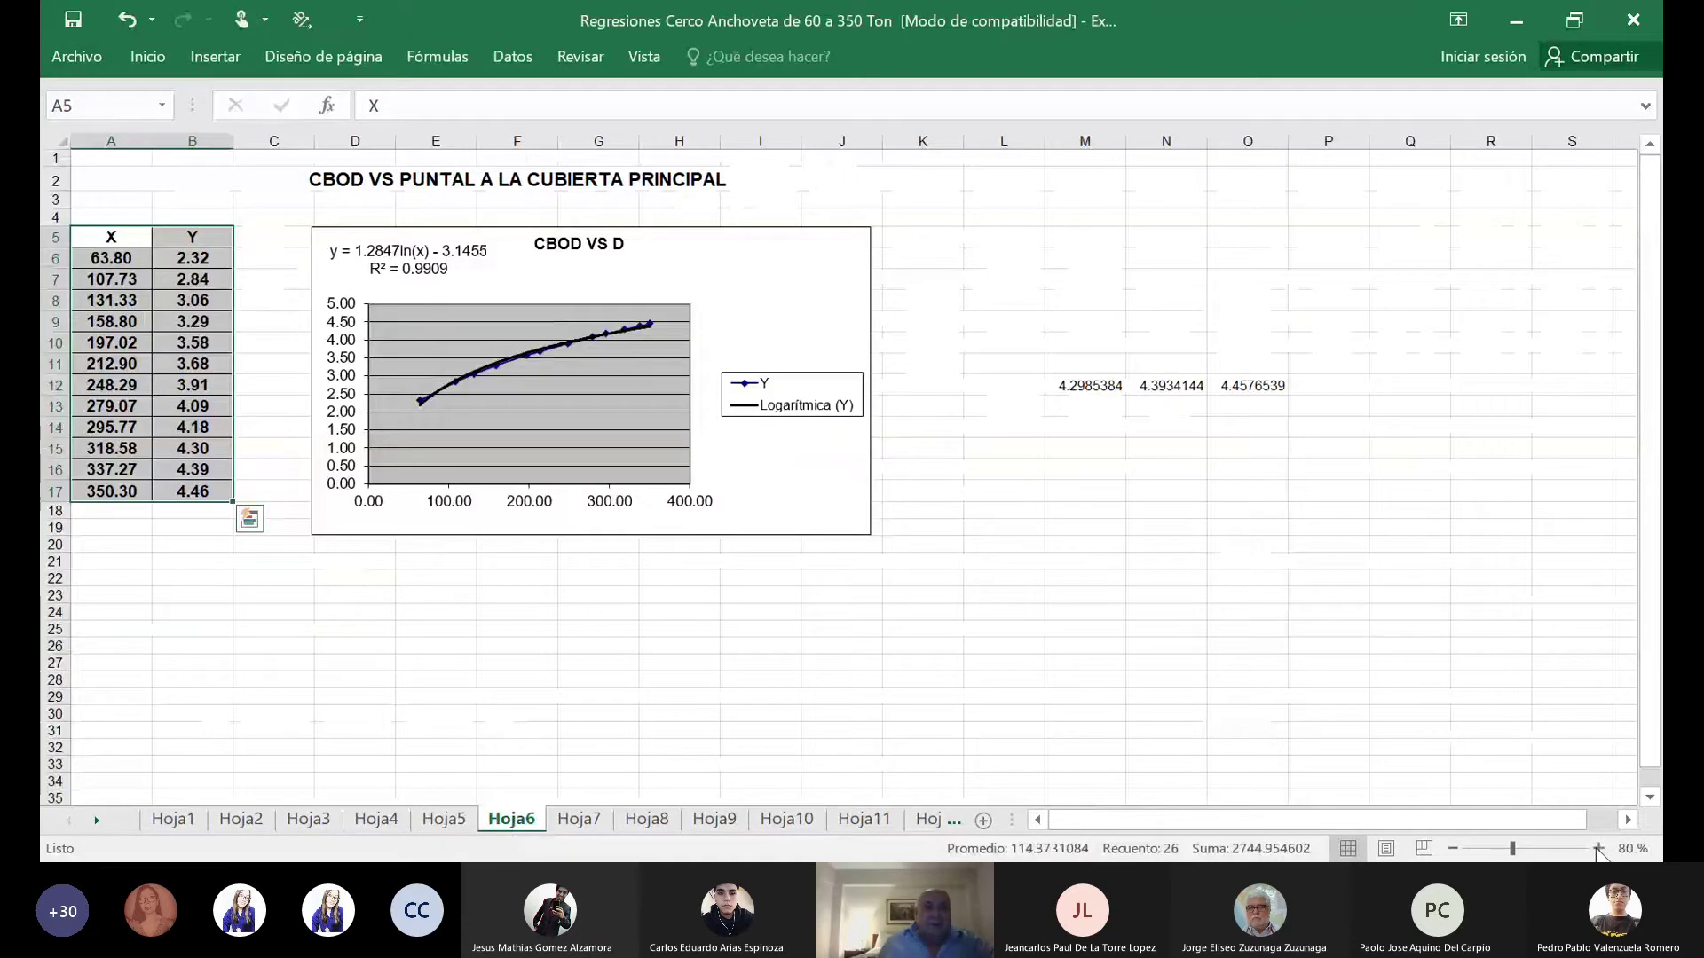
pyautogui.keyDown('ctrl'); pyautogui.scroll(2, 1452, 206); pyautogui.keyUp('ctrl')
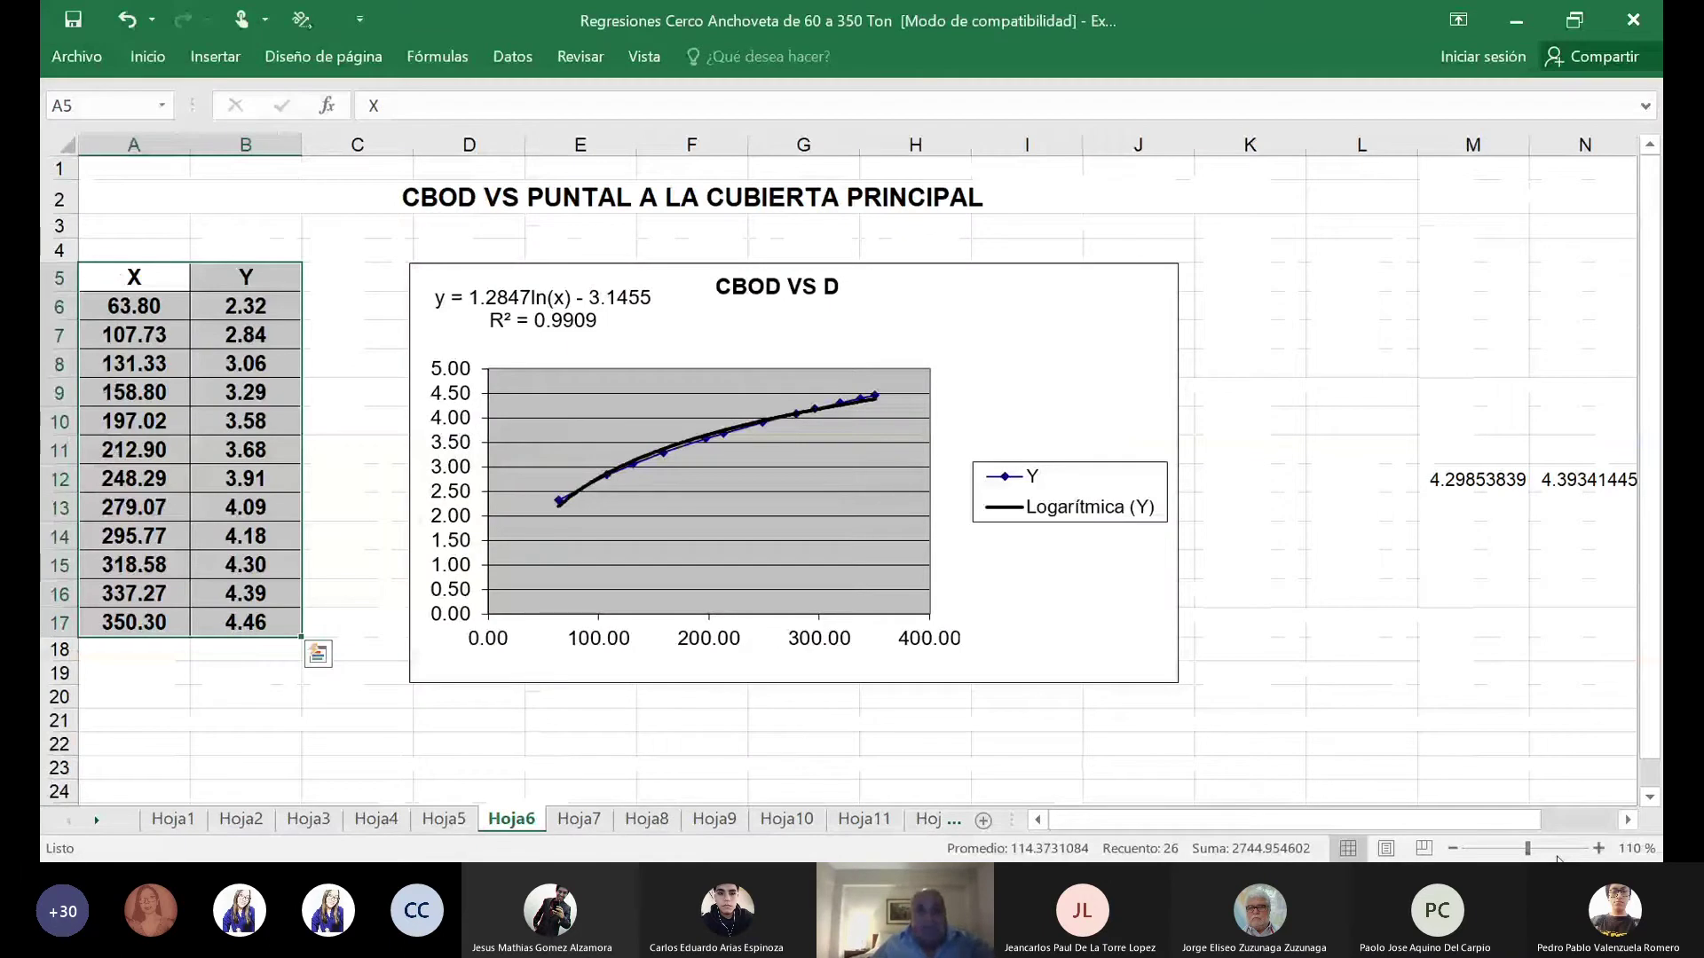
pyautogui.click(1597, 849)
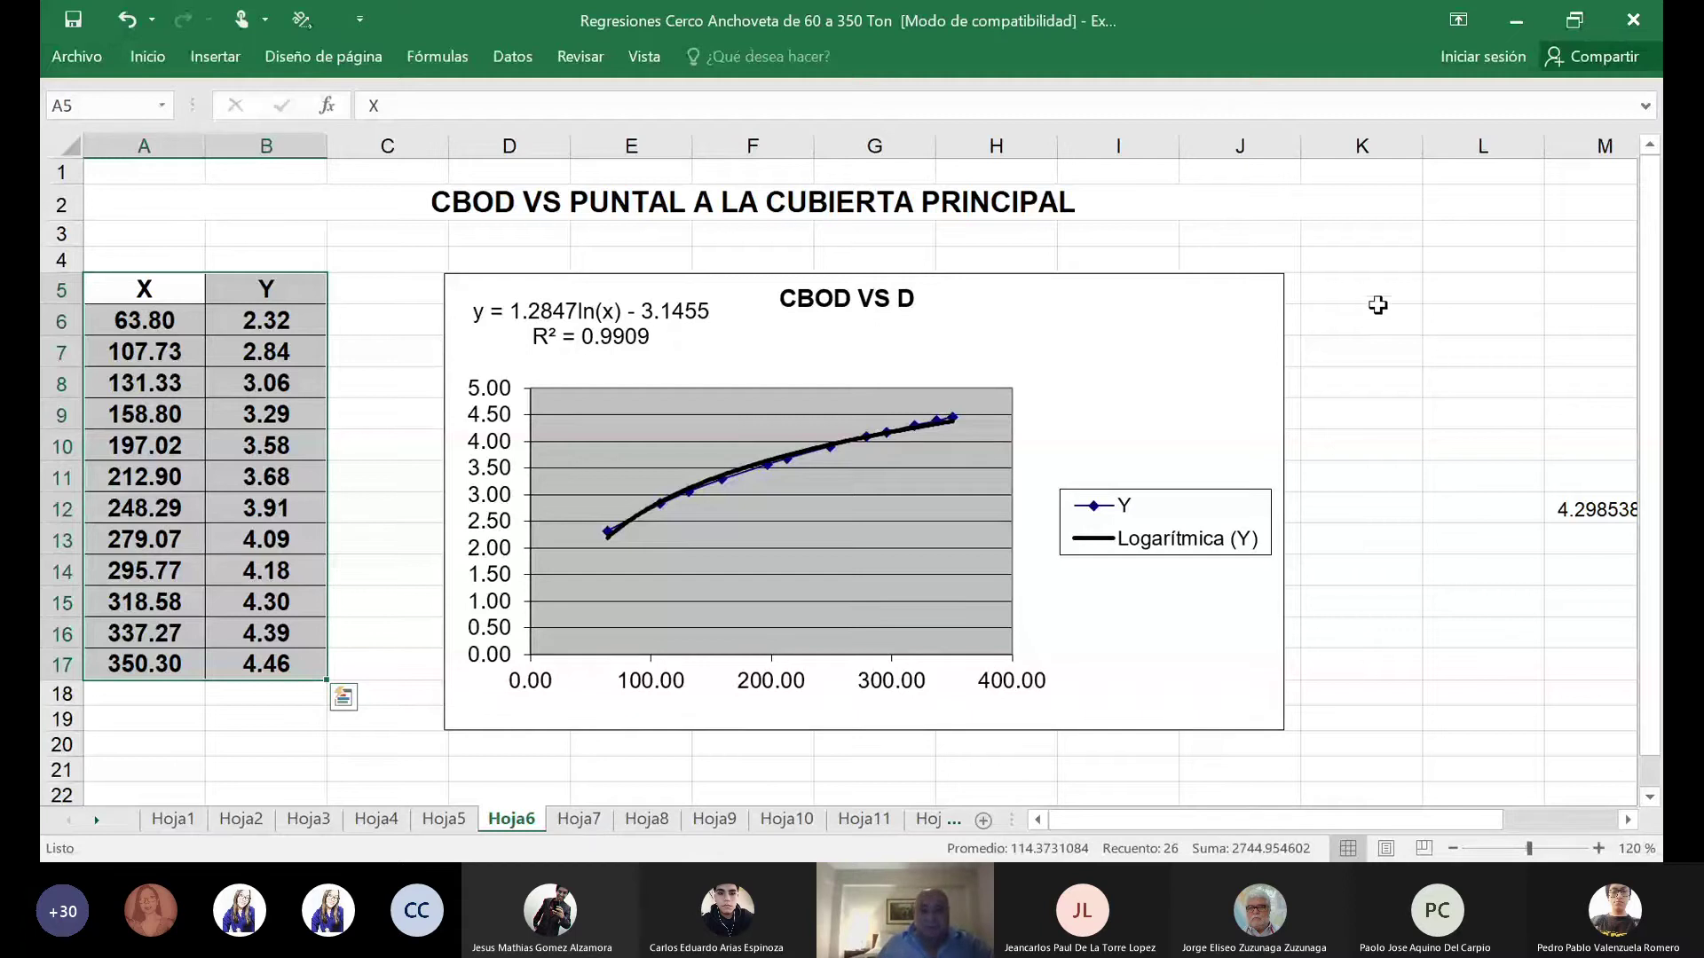
# Examine the CBOD VS PUNTAL A LA CUBIERTA SUPERIOR data and regression chart on Hoja7 at 120% size.
pyautogui.click(586, 822)
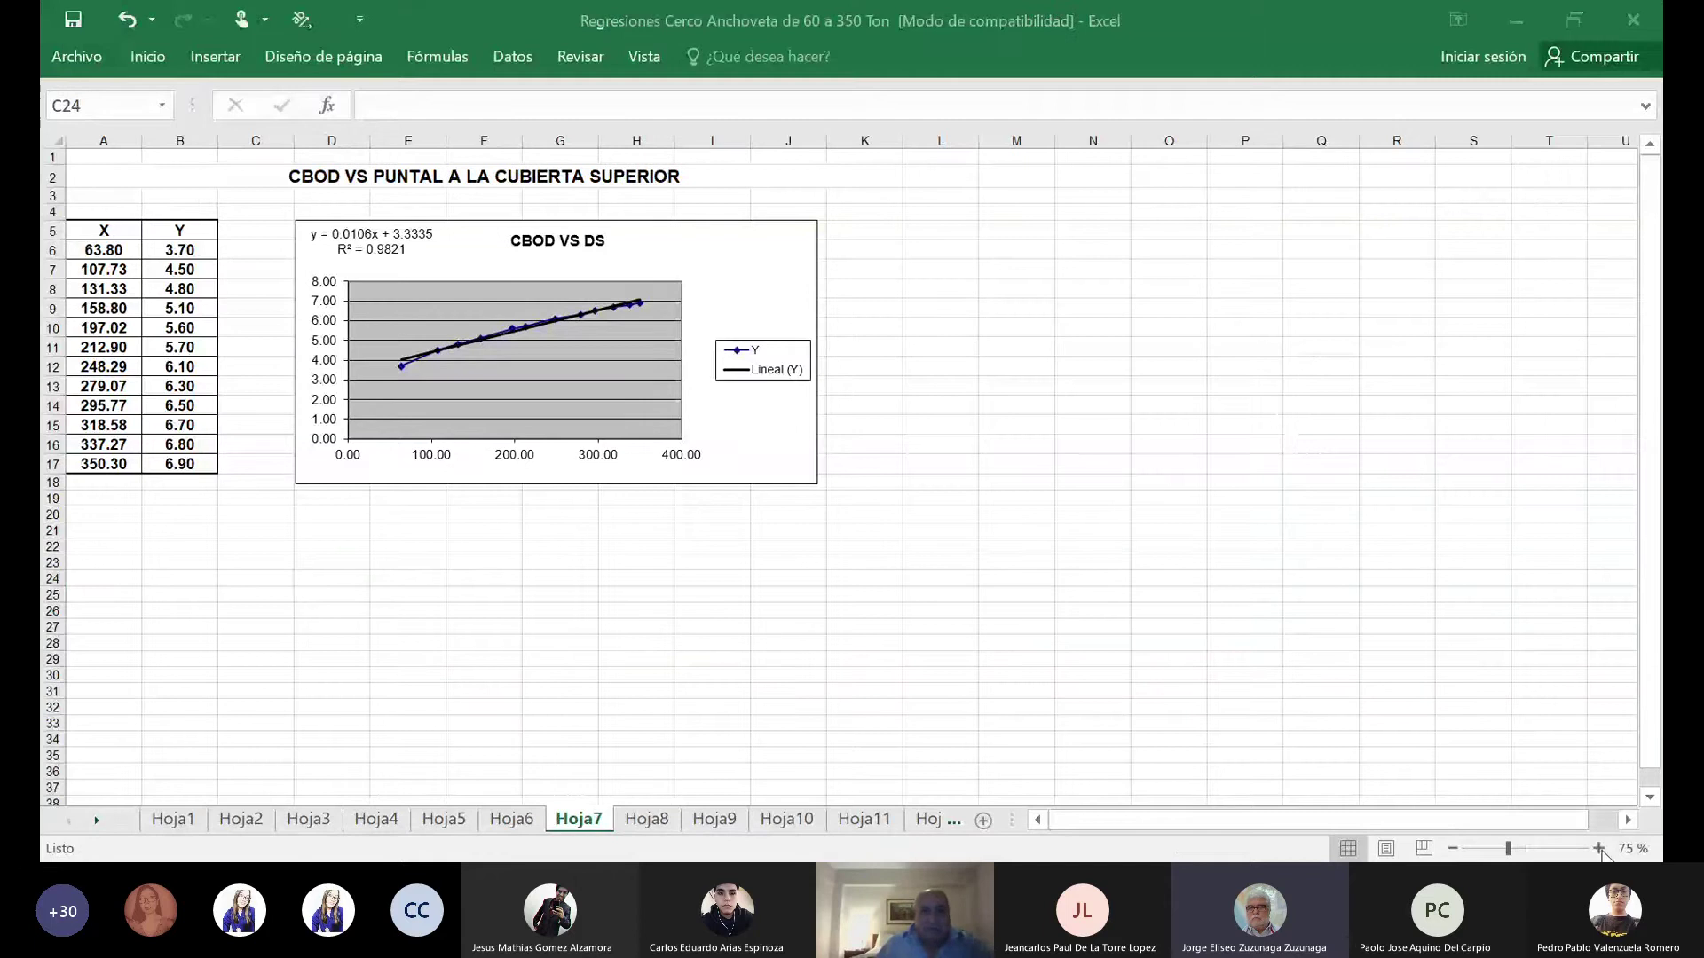
pyautogui.click(1599, 849)
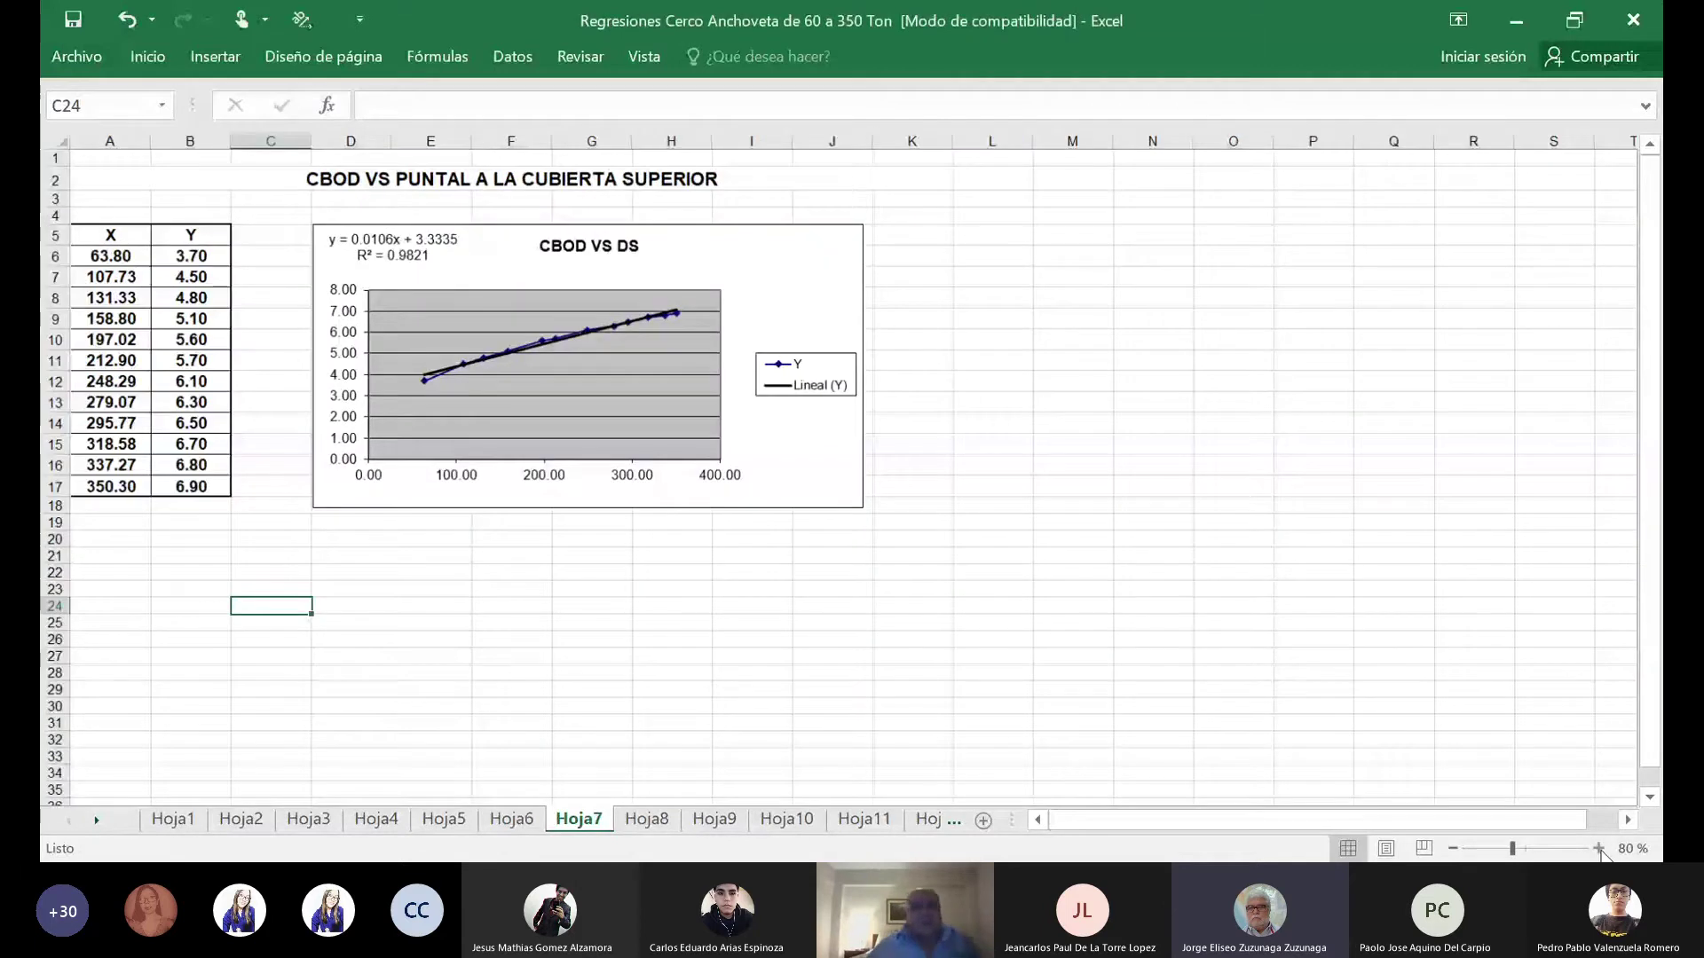
pyautogui.click(1598, 848)
pyautogui.click(1598, 849)
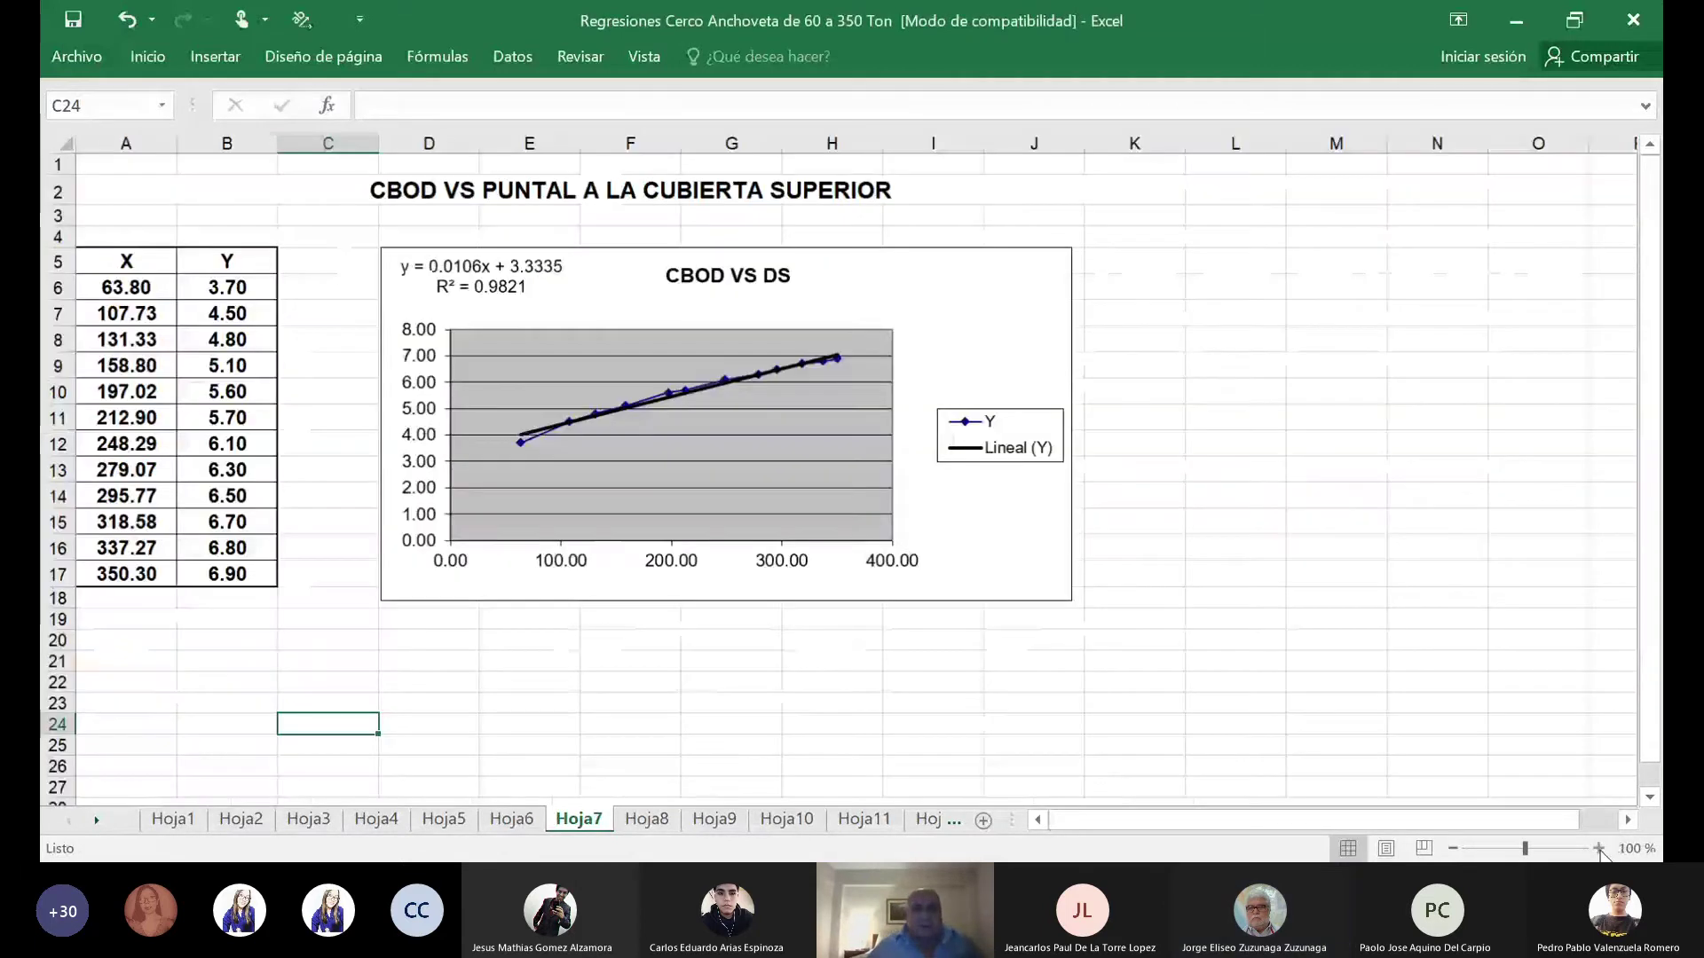
pyautogui.click(1599, 849)
pyautogui.click(1598, 849)
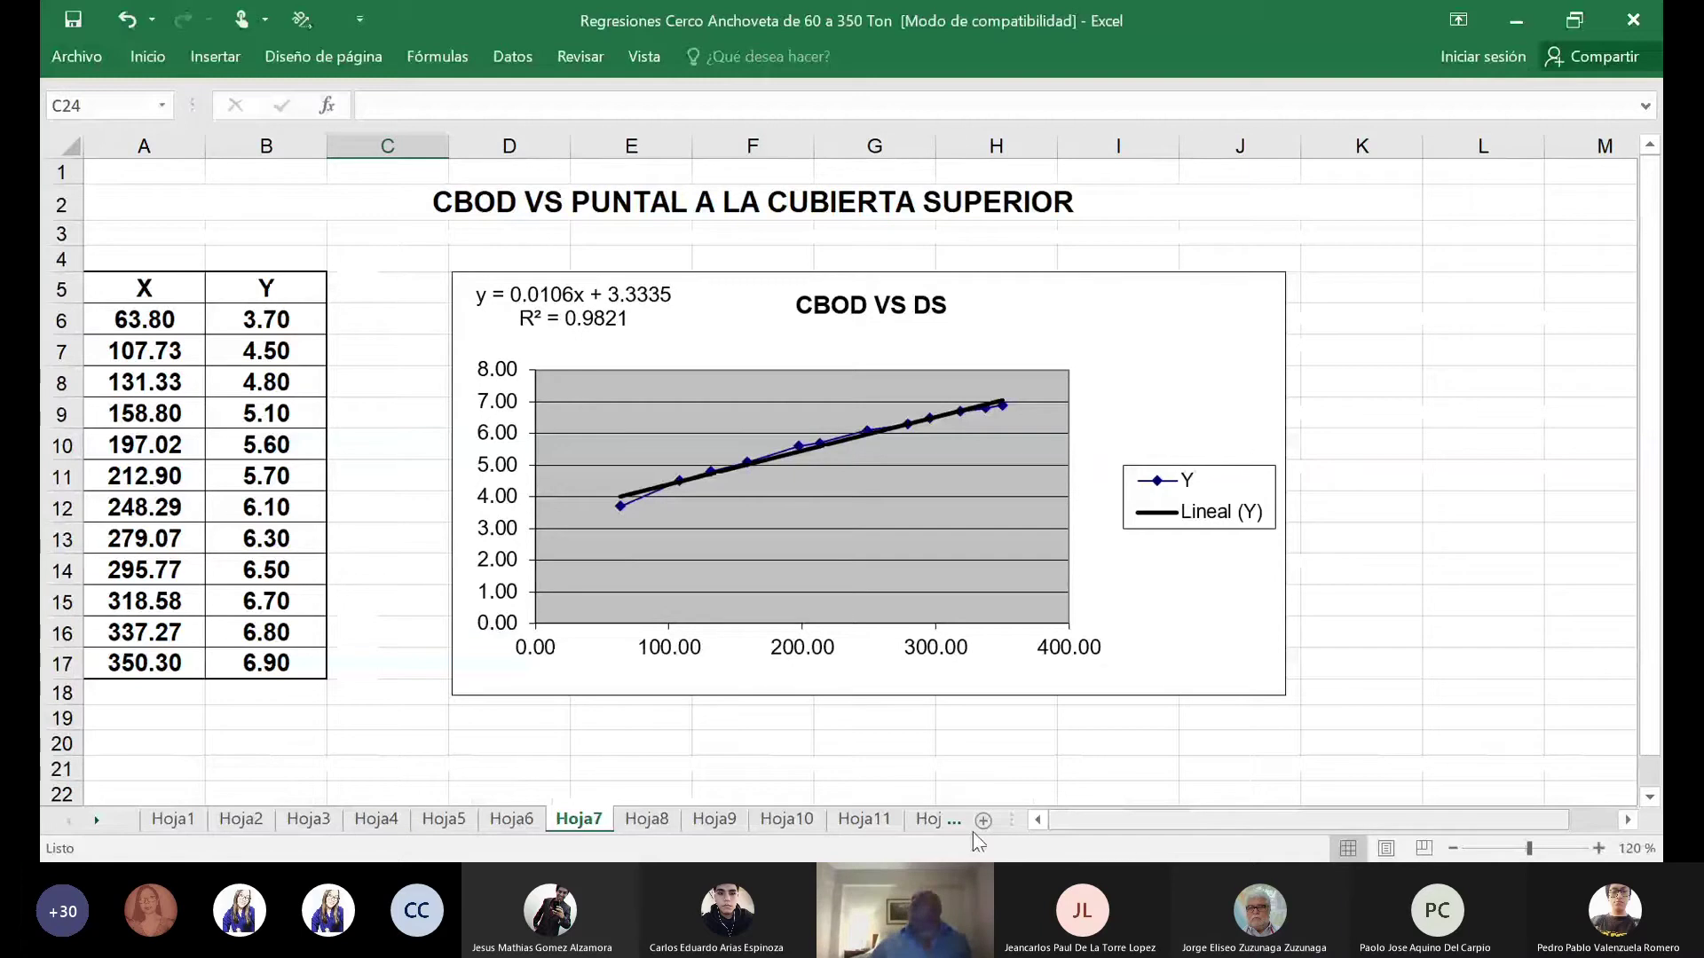
# Examine the CBOD VS CALADO DE DISEÑO A SEC. MAESTRA chart on Hoja8 at 110% size, briefly rechecking Hoja7.
pyautogui.click(636, 818)
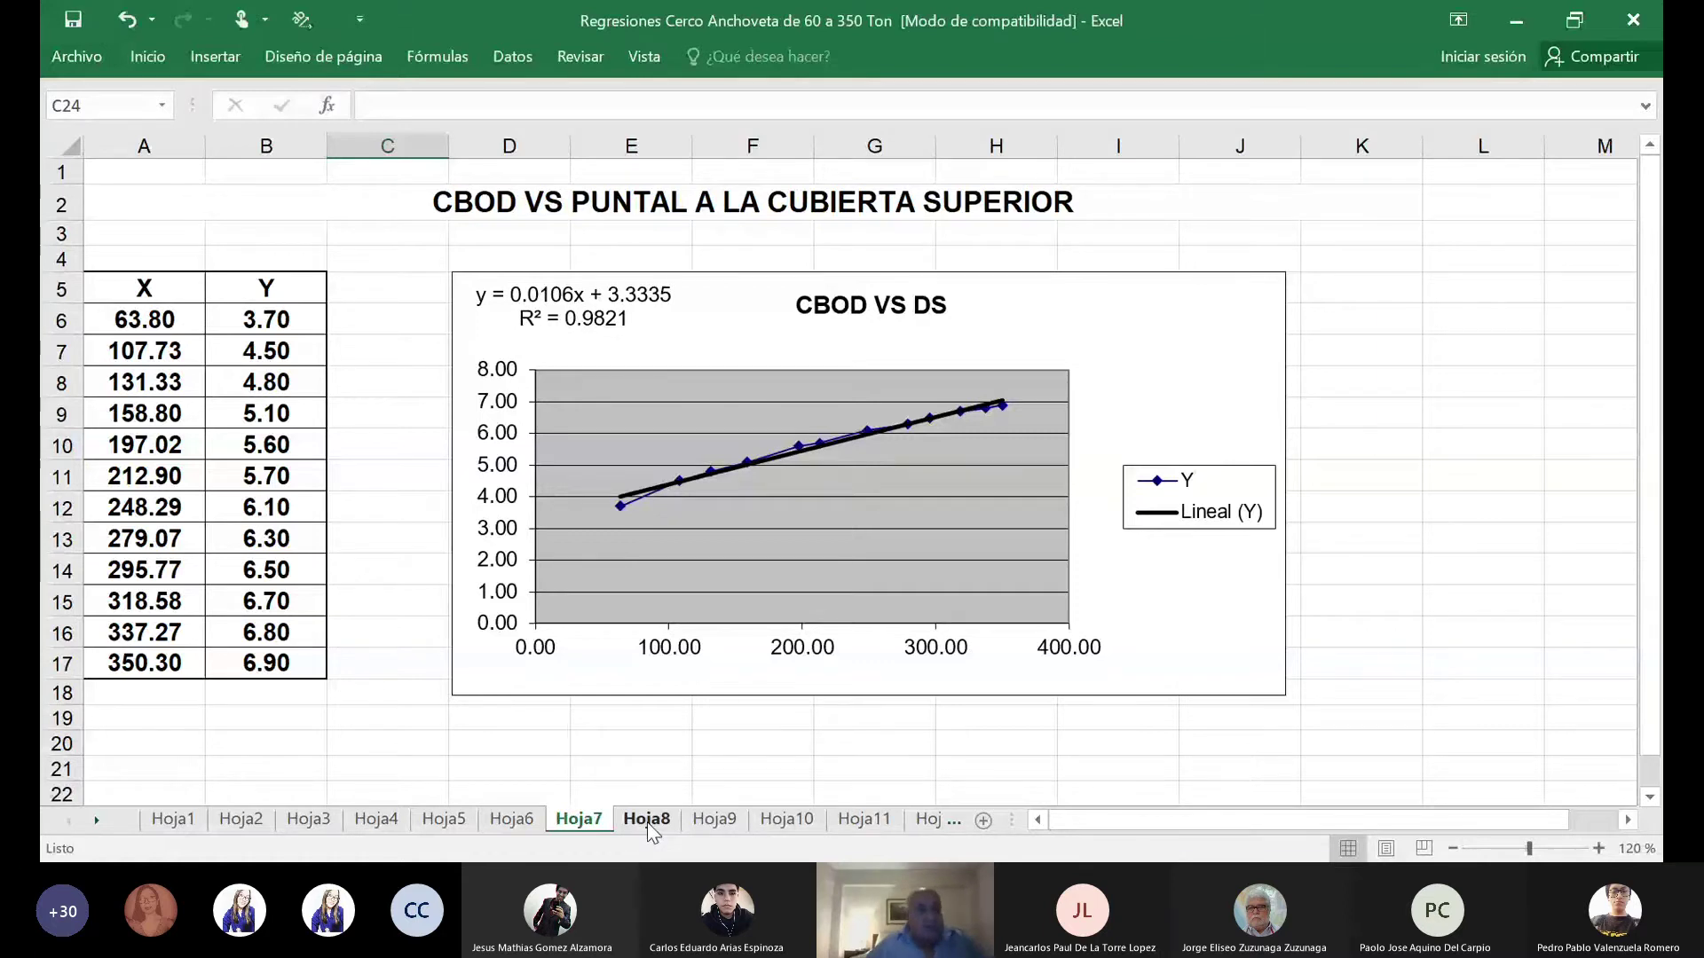
pyautogui.click(649, 821)
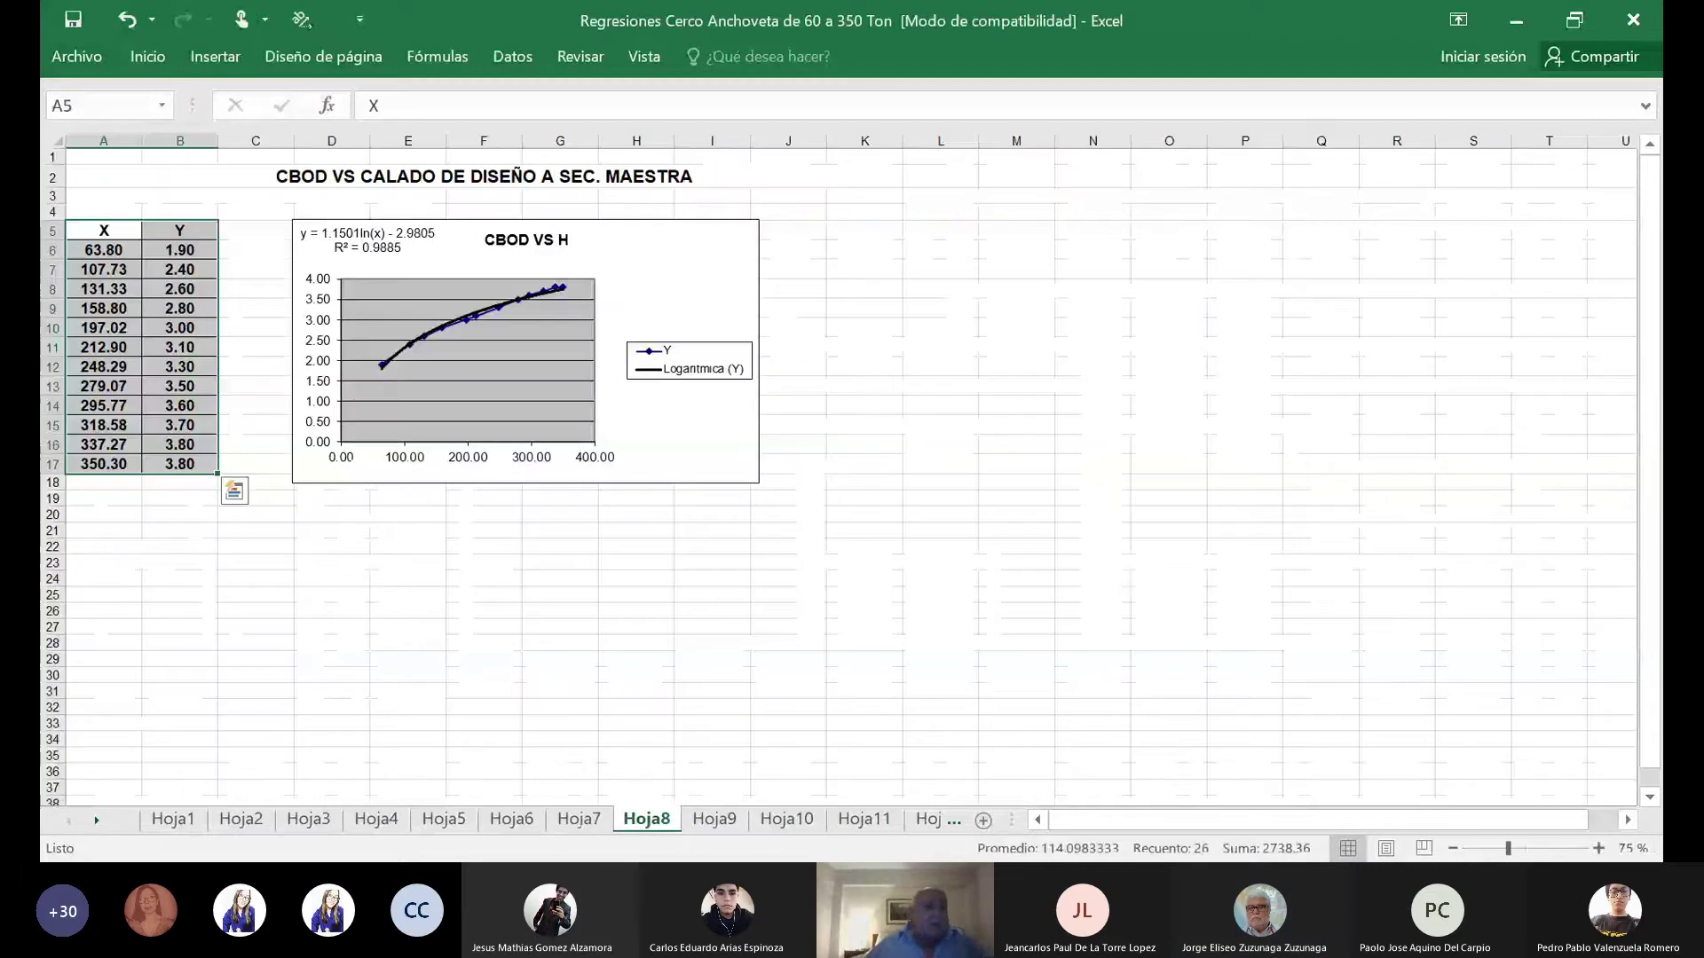
pyautogui.click(1599, 849)
pyautogui.click(1599, 848)
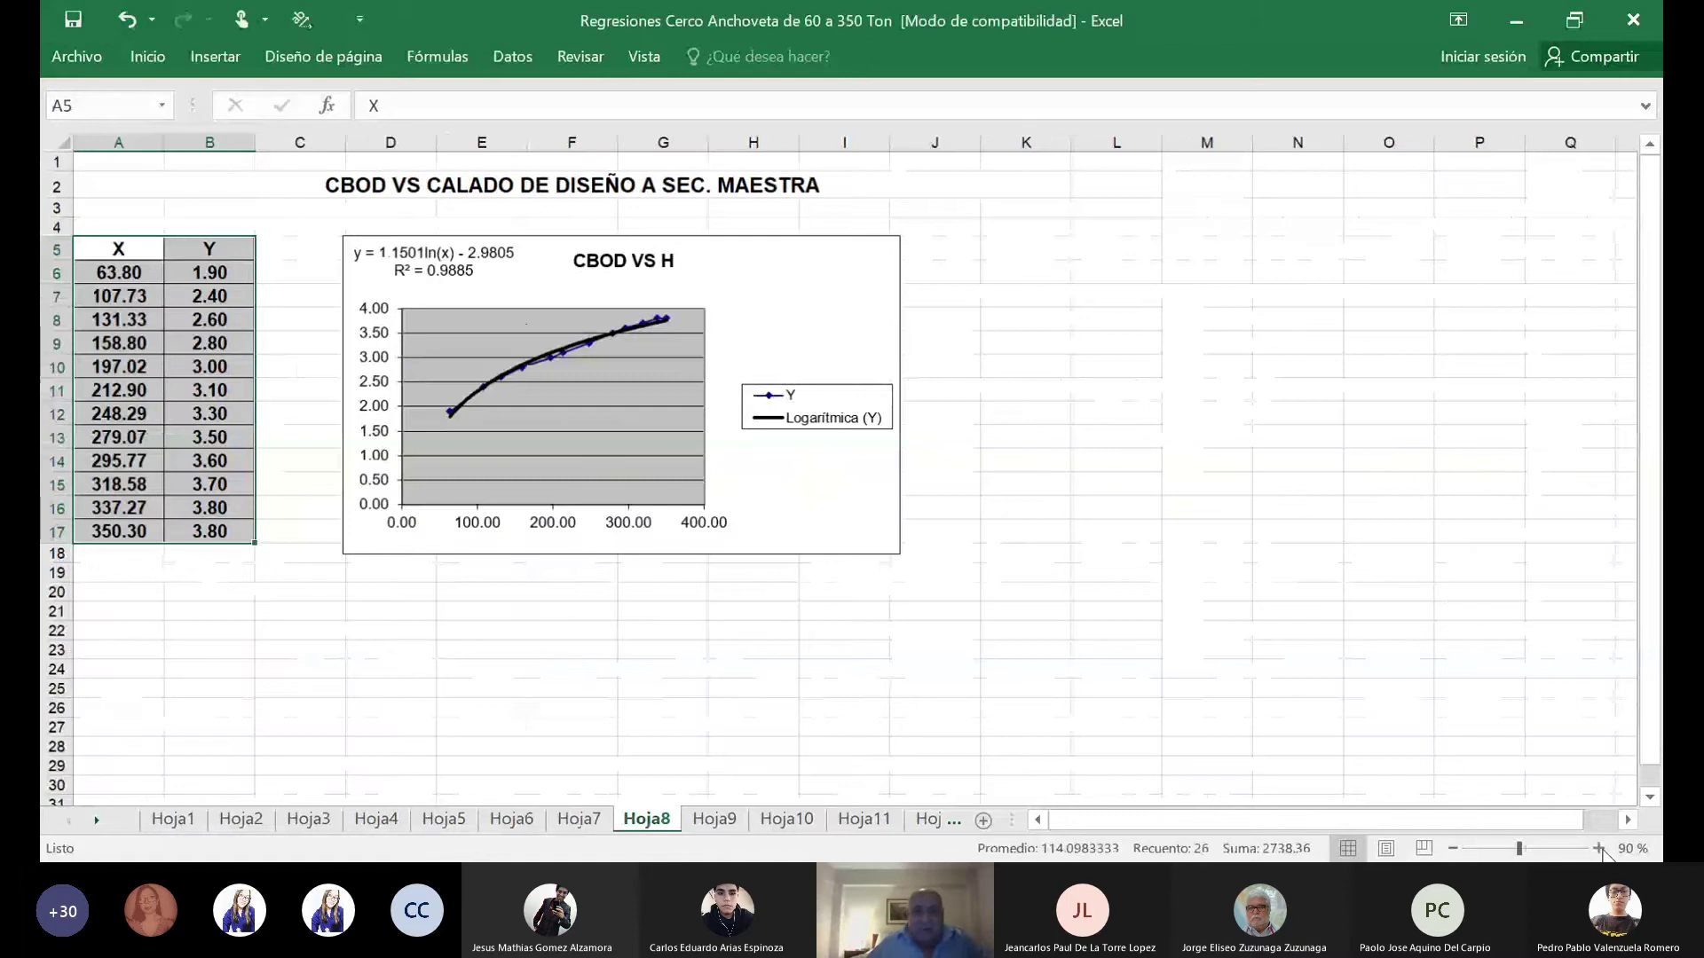
pyautogui.hotkey('ctrl', 'pageup')
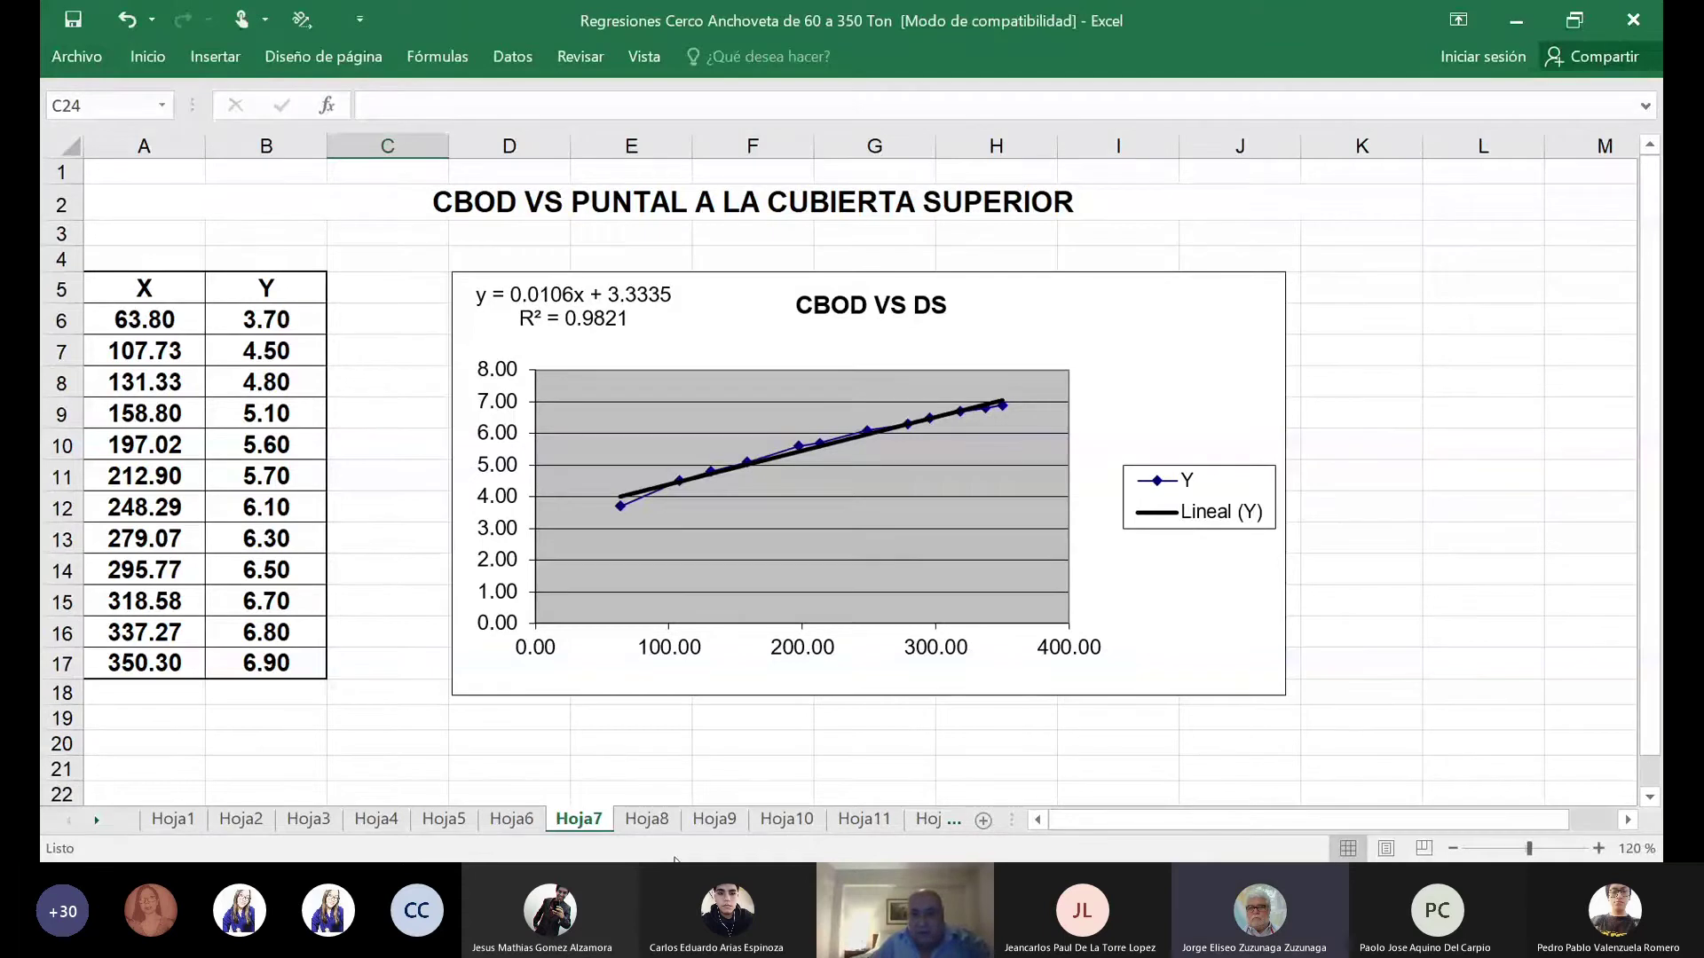
pyautogui.click(654, 822)
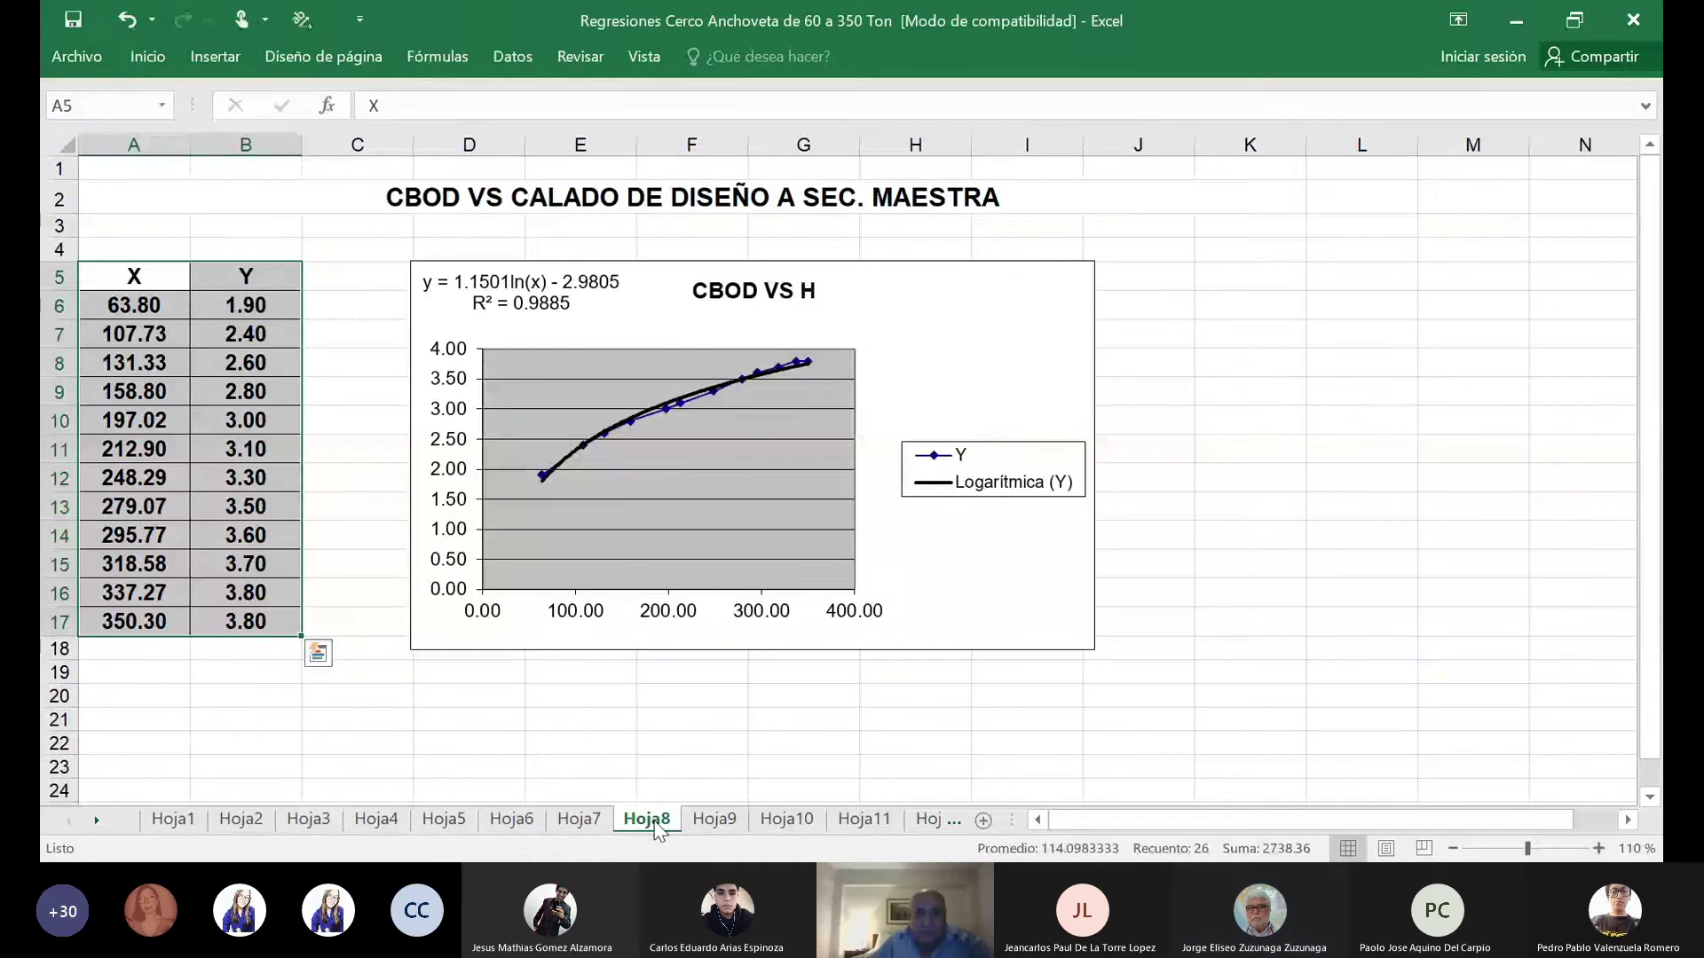
# View the CBOD VS NUMERO CUBICO chart on Hoja9 and the CBOD VS PESO MUERTO chart on Hoja10 at 120% size.
pyautogui.click(714, 819)
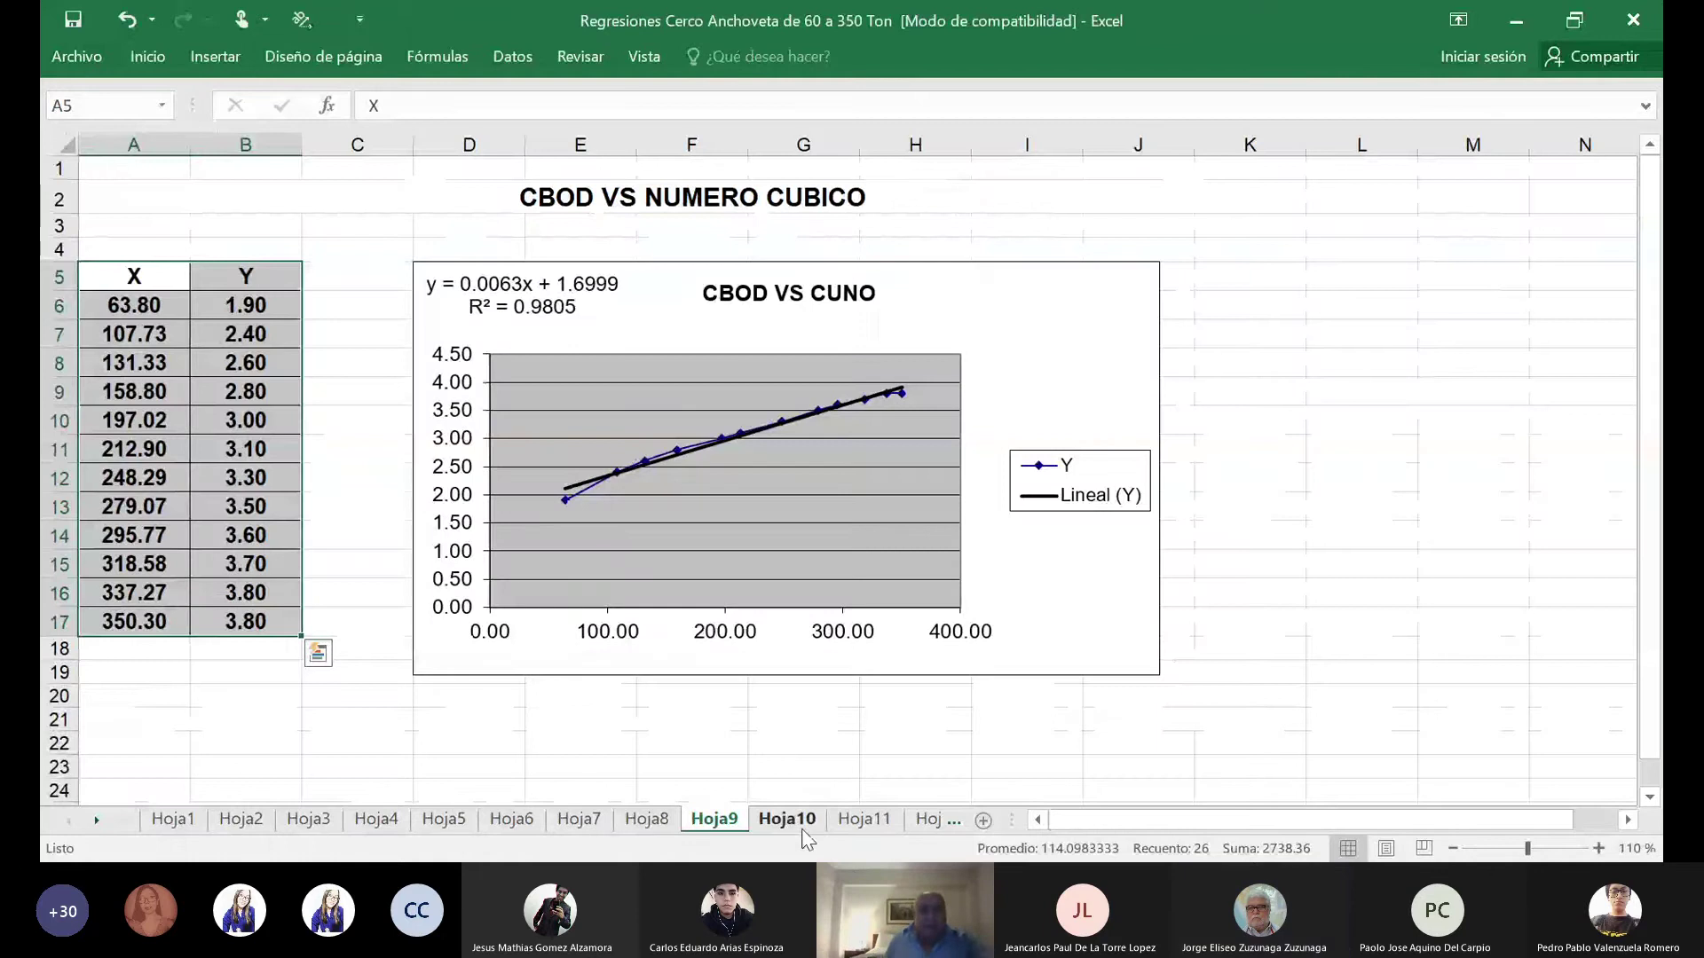
pyautogui.click(799, 823)
pyautogui.click(1599, 849)
pyautogui.click(1599, 848)
pyautogui.click(1598, 848)
pyautogui.click(1599, 849)
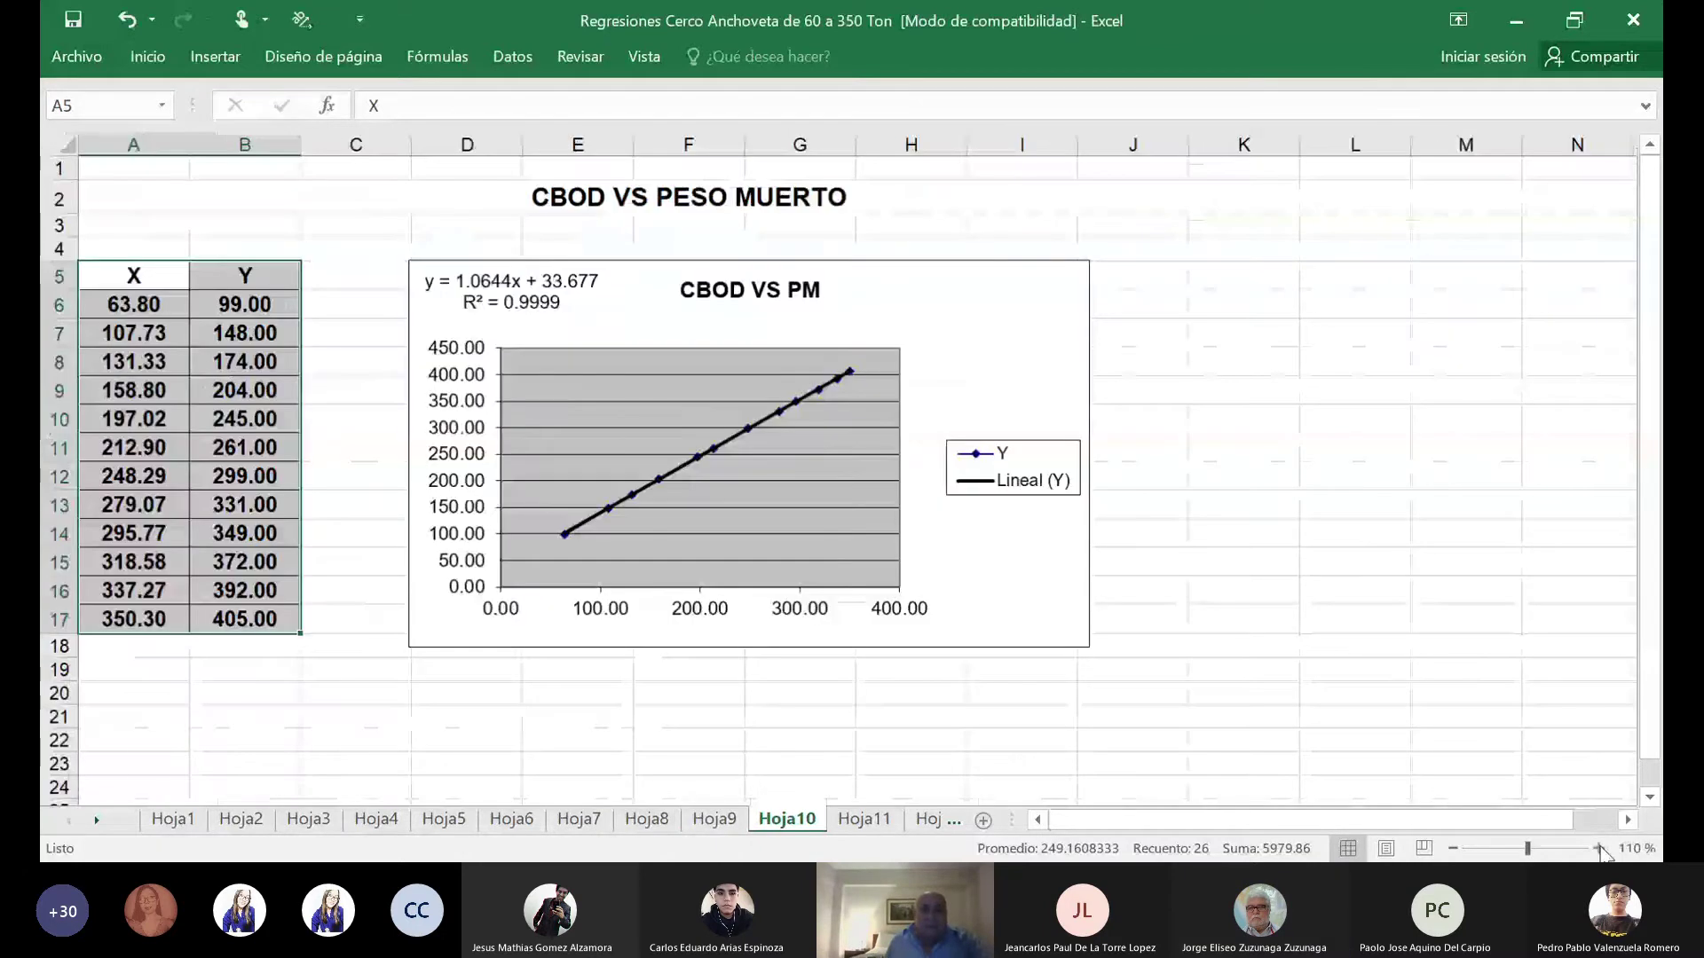
pyautogui.click(1599, 849)
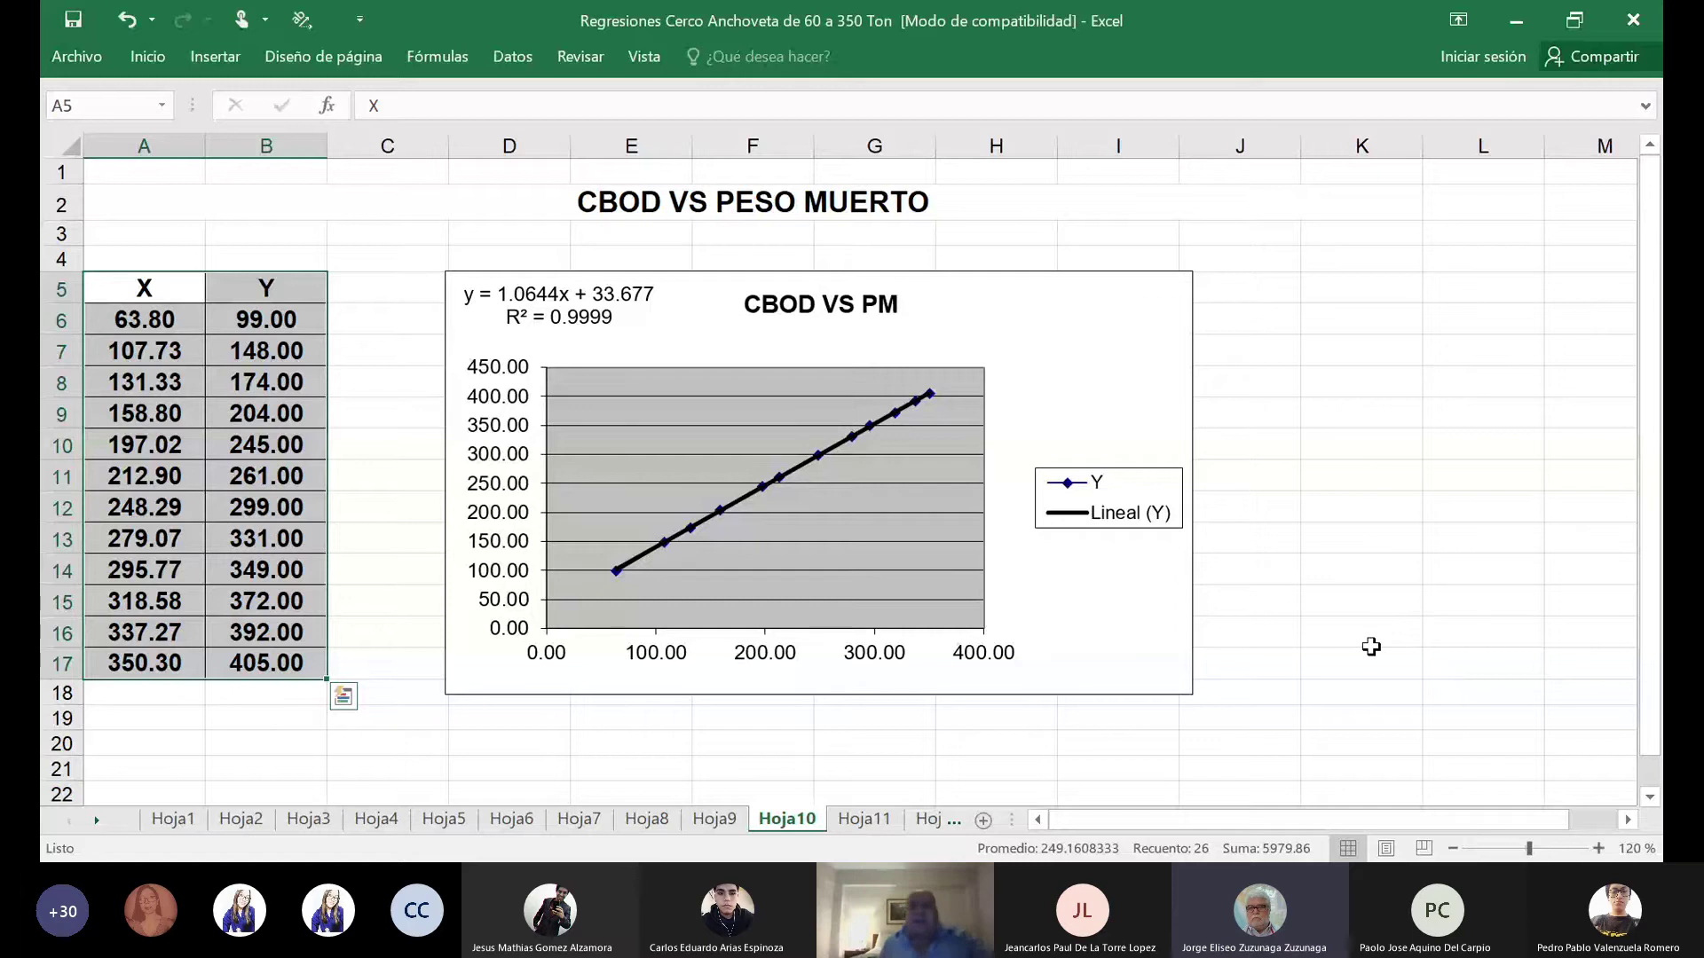
# Examine the CBOD VS DESPLAZAMIENTO AL CALADO DISEÑO data and chart on Hoja11 at 110% size, briefly rechecking Hoja10.
pyautogui.click(854, 820)
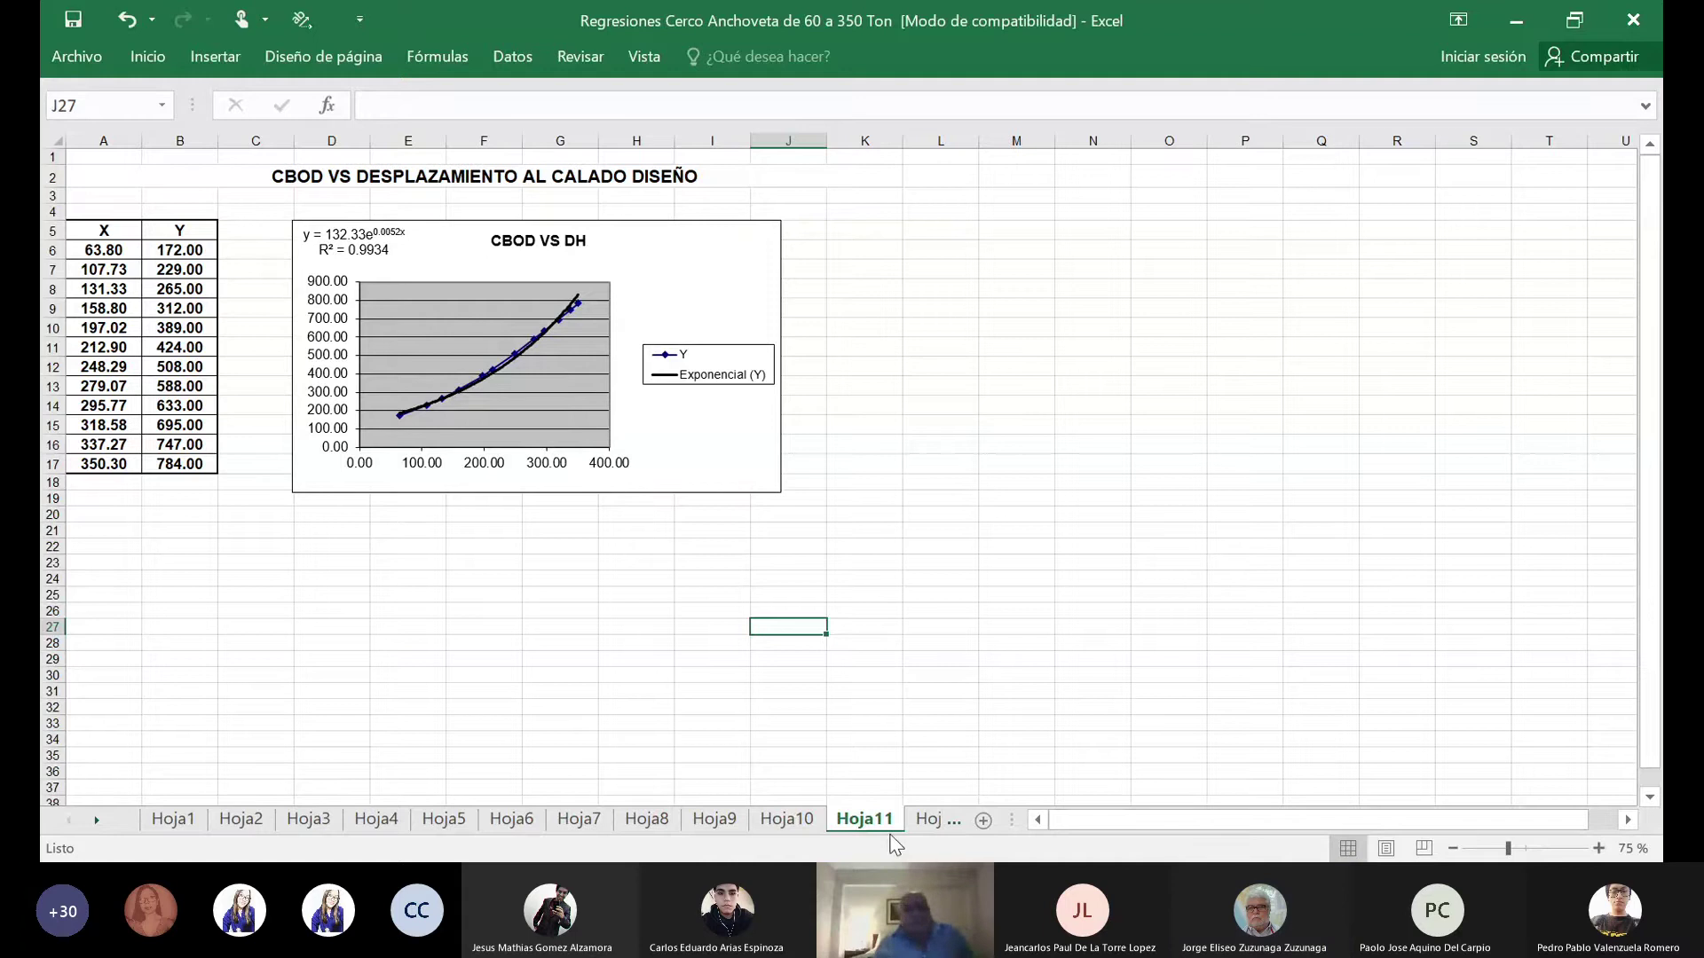
pyautogui.click(788, 819)
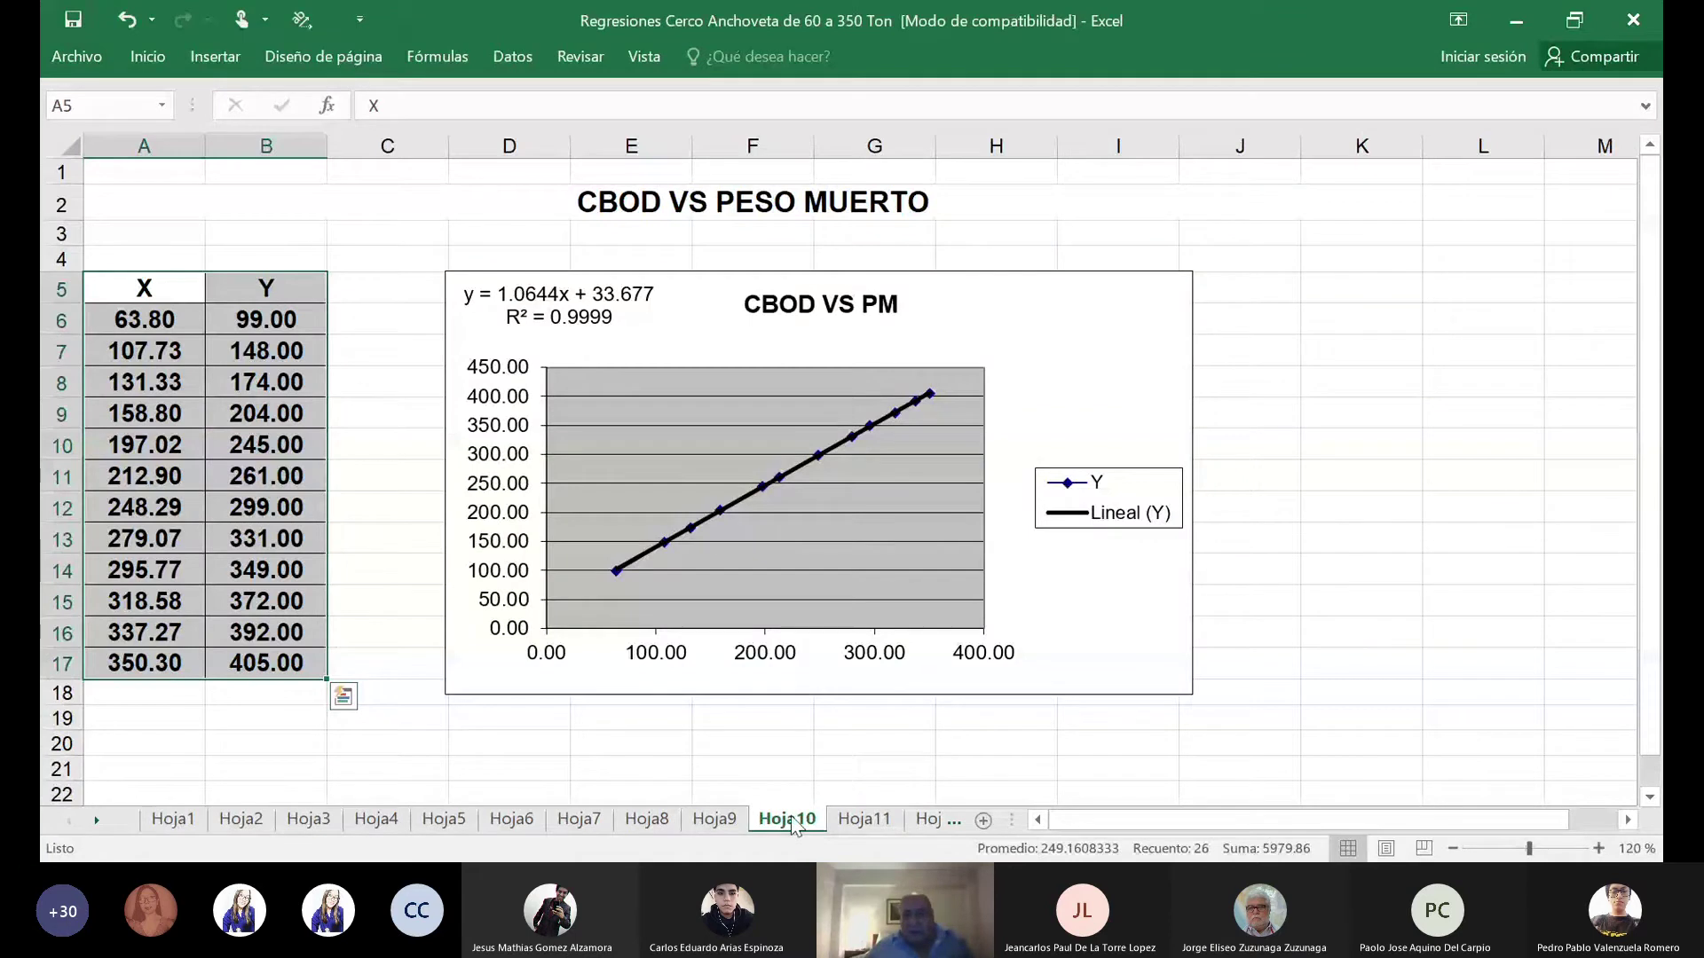
pyautogui.click(864, 819)
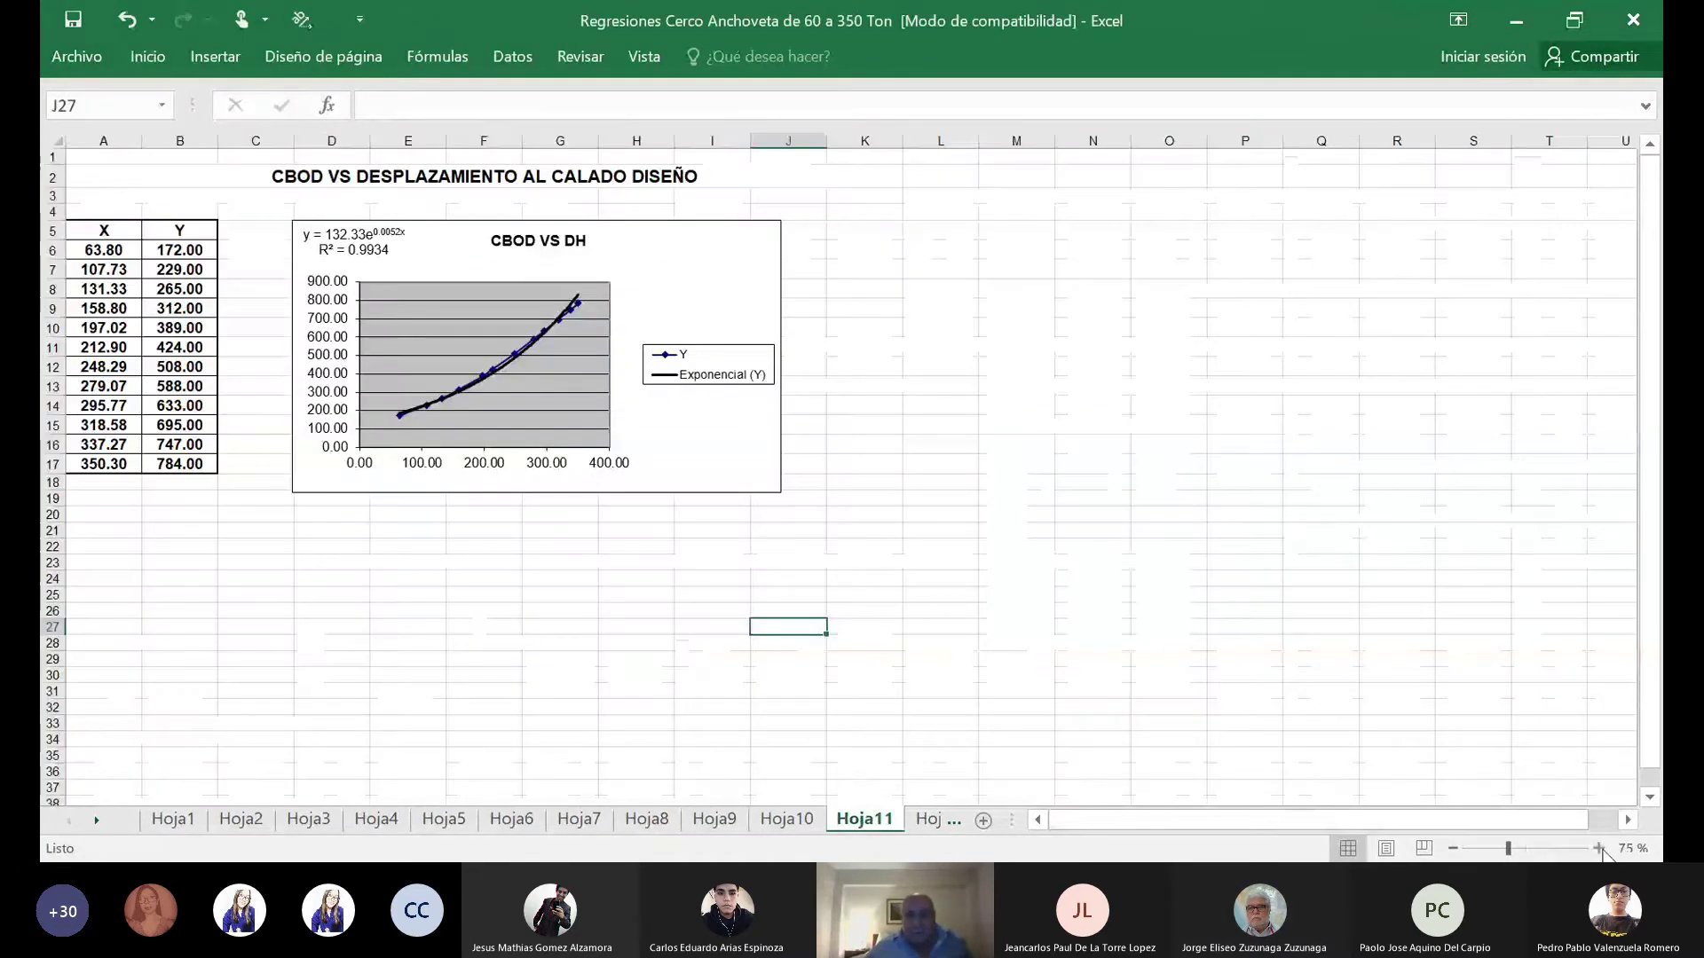
pyautogui.click(1601, 848)
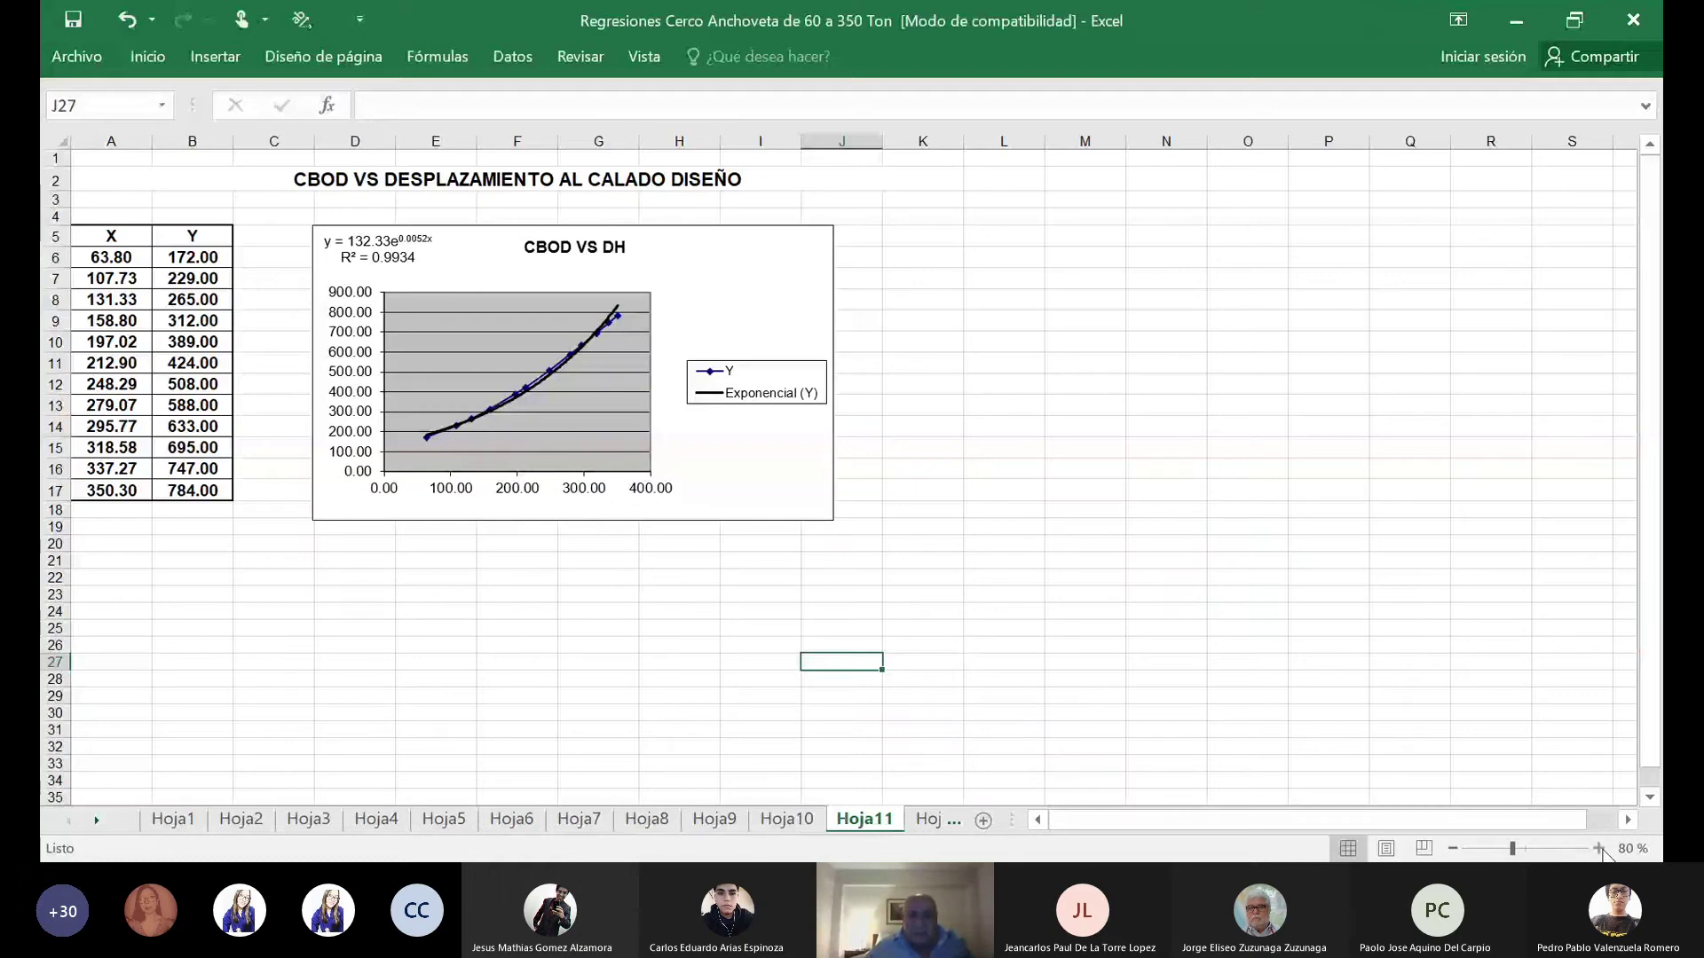
pyautogui.click(1600, 849)
pyautogui.click(1600, 848)
pyautogui.click(1599, 849)
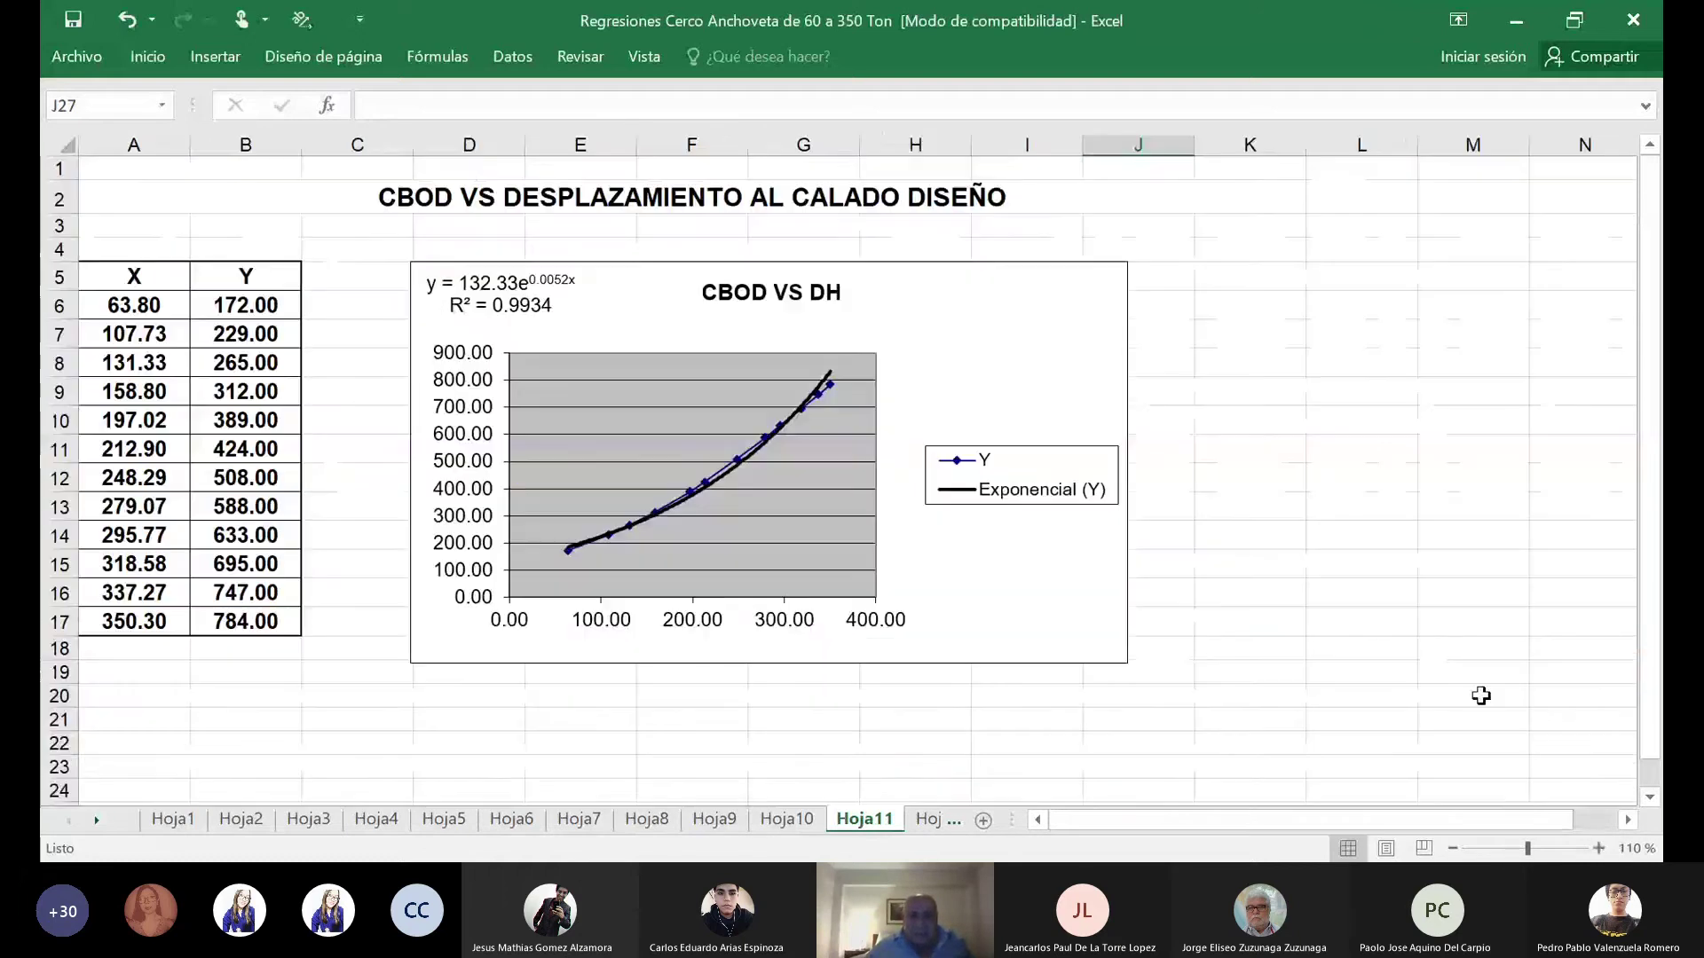
# View the CBOD VS DESPLAZAMIENTO EN ROSCA chart on Hoja12 at 80% and the CBOD VS VOLUMEN DE LA CARENA chart on Hoja13 at 120% size.
pyautogui.click(925, 820)
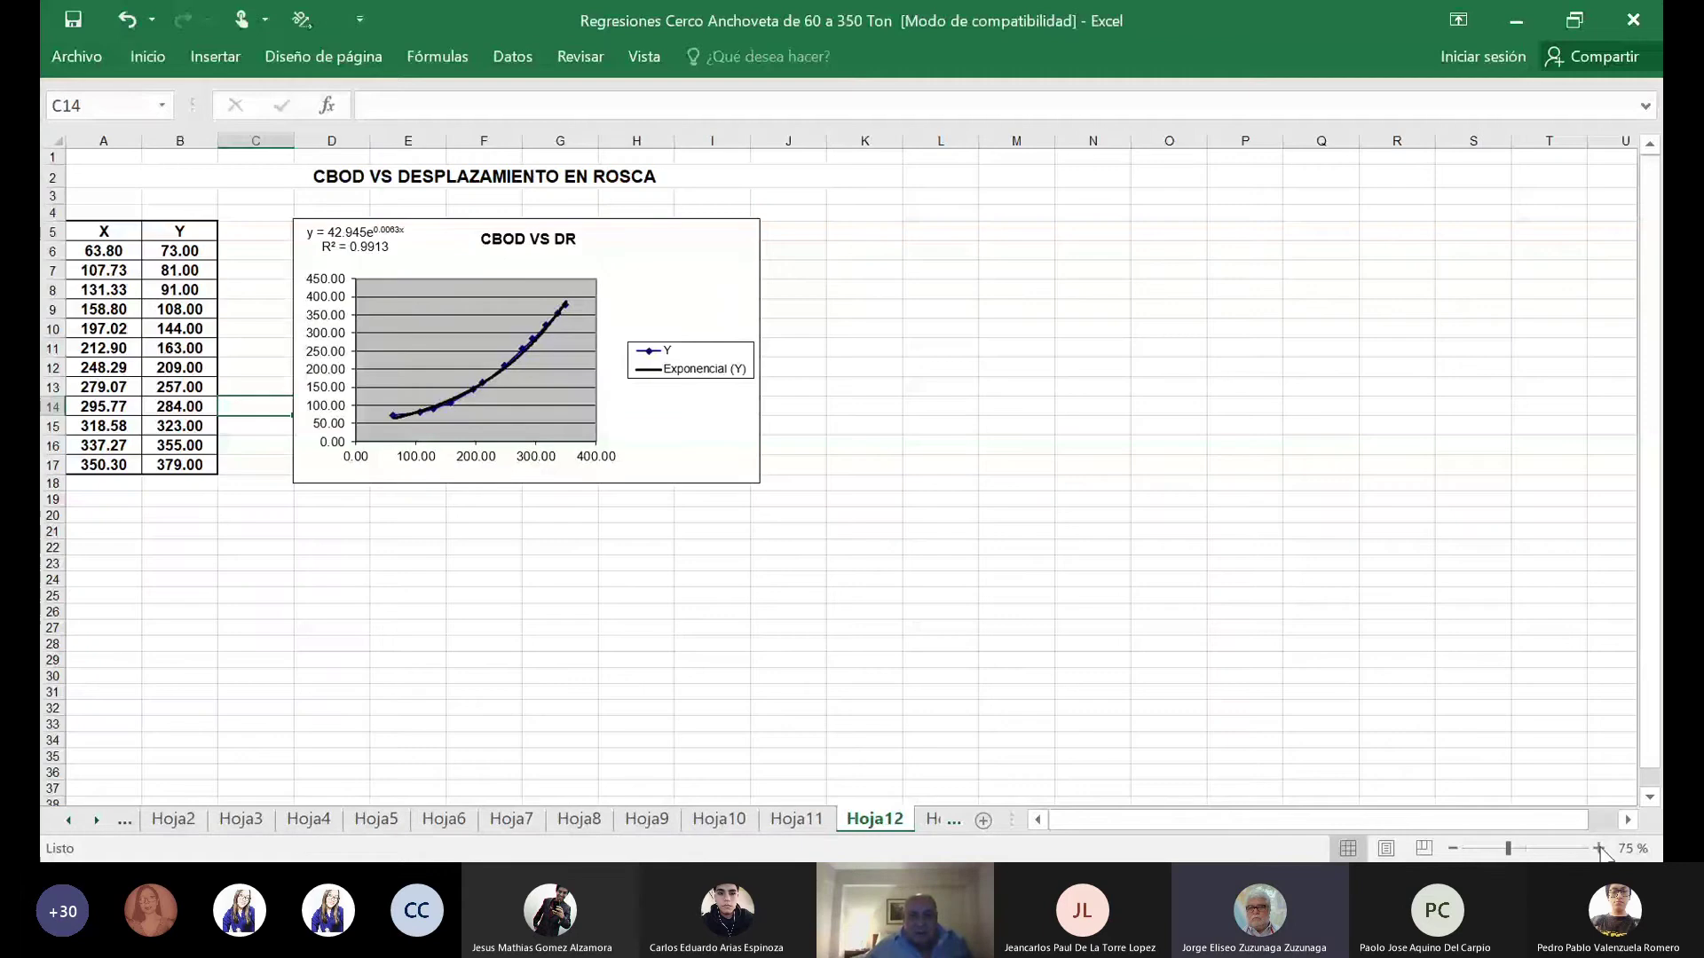
pyautogui.click(1599, 848)
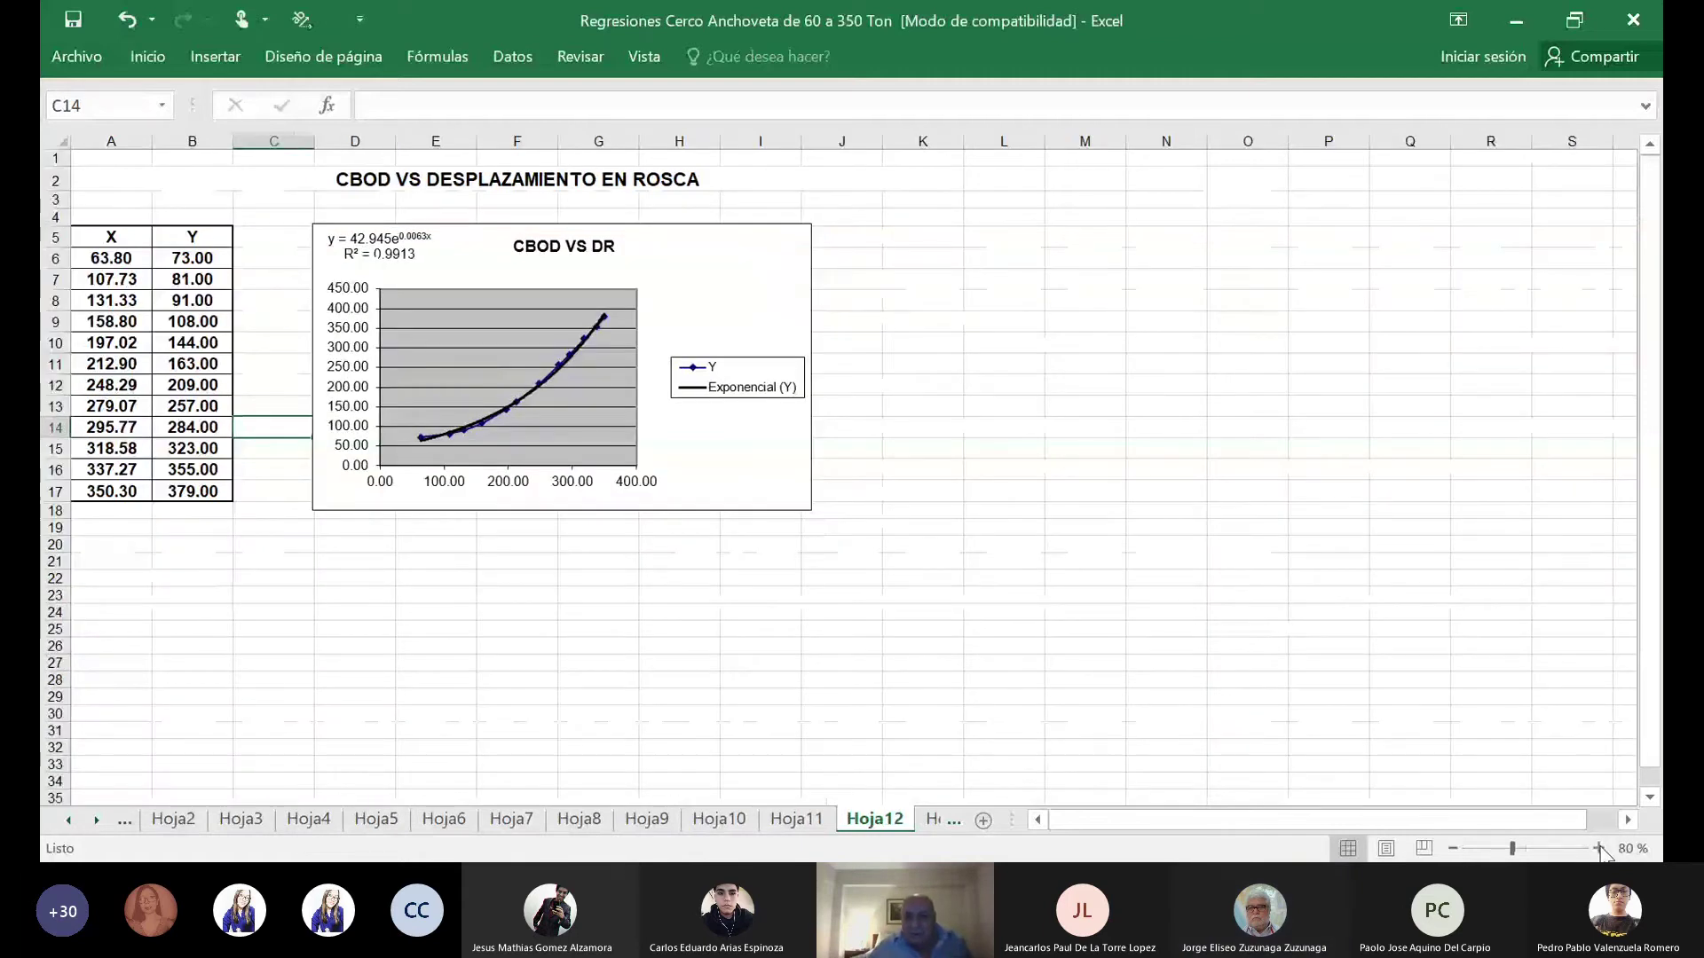
pyautogui.click(932, 819)
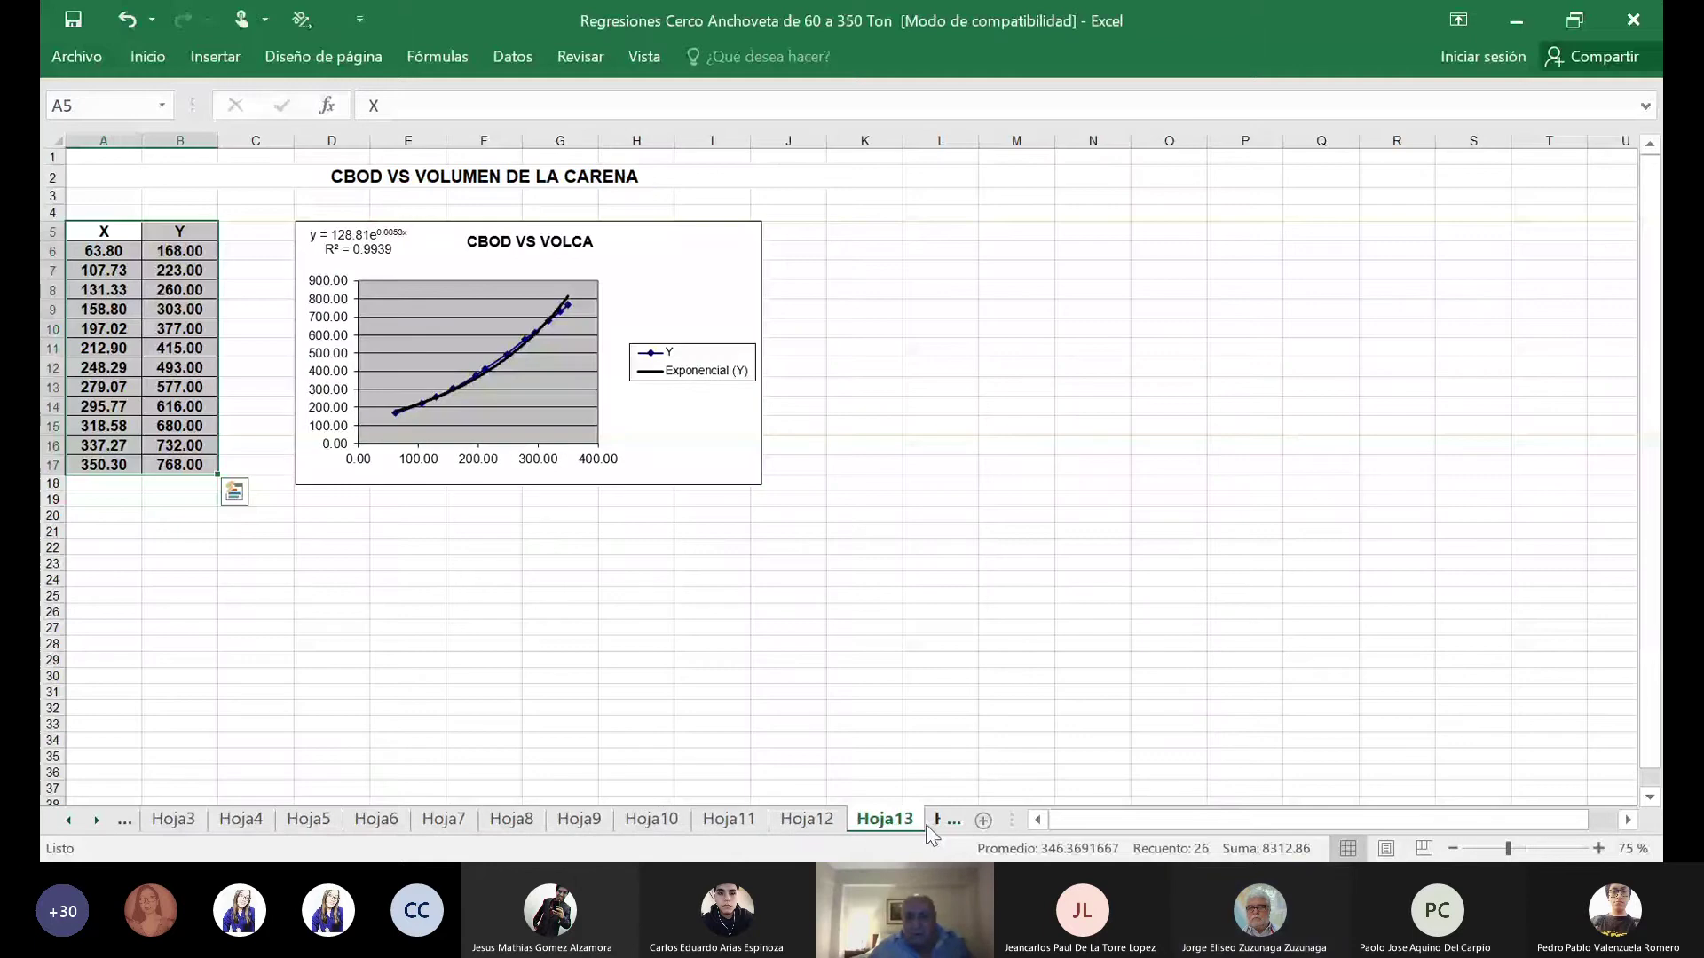
pyautogui.click(1599, 848)
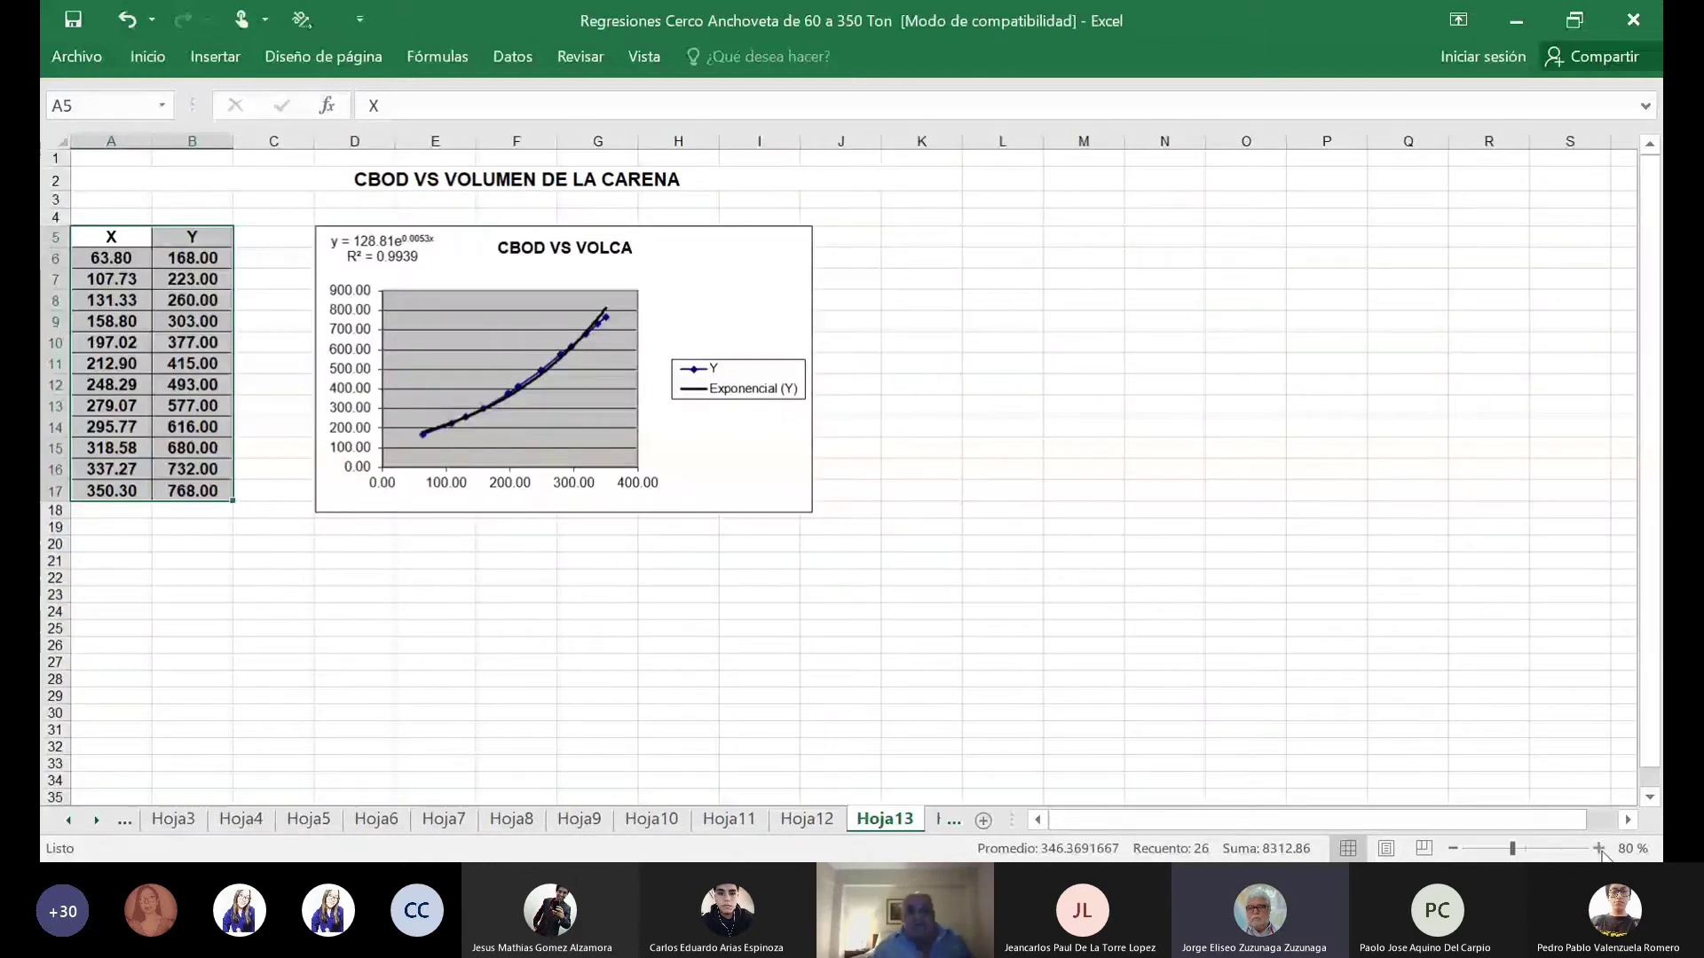
pyautogui.click(1598, 848)
pyautogui.click(1599, 848)
pyautogui.click(1598, 848)
pyautogui.click(1598, 849)
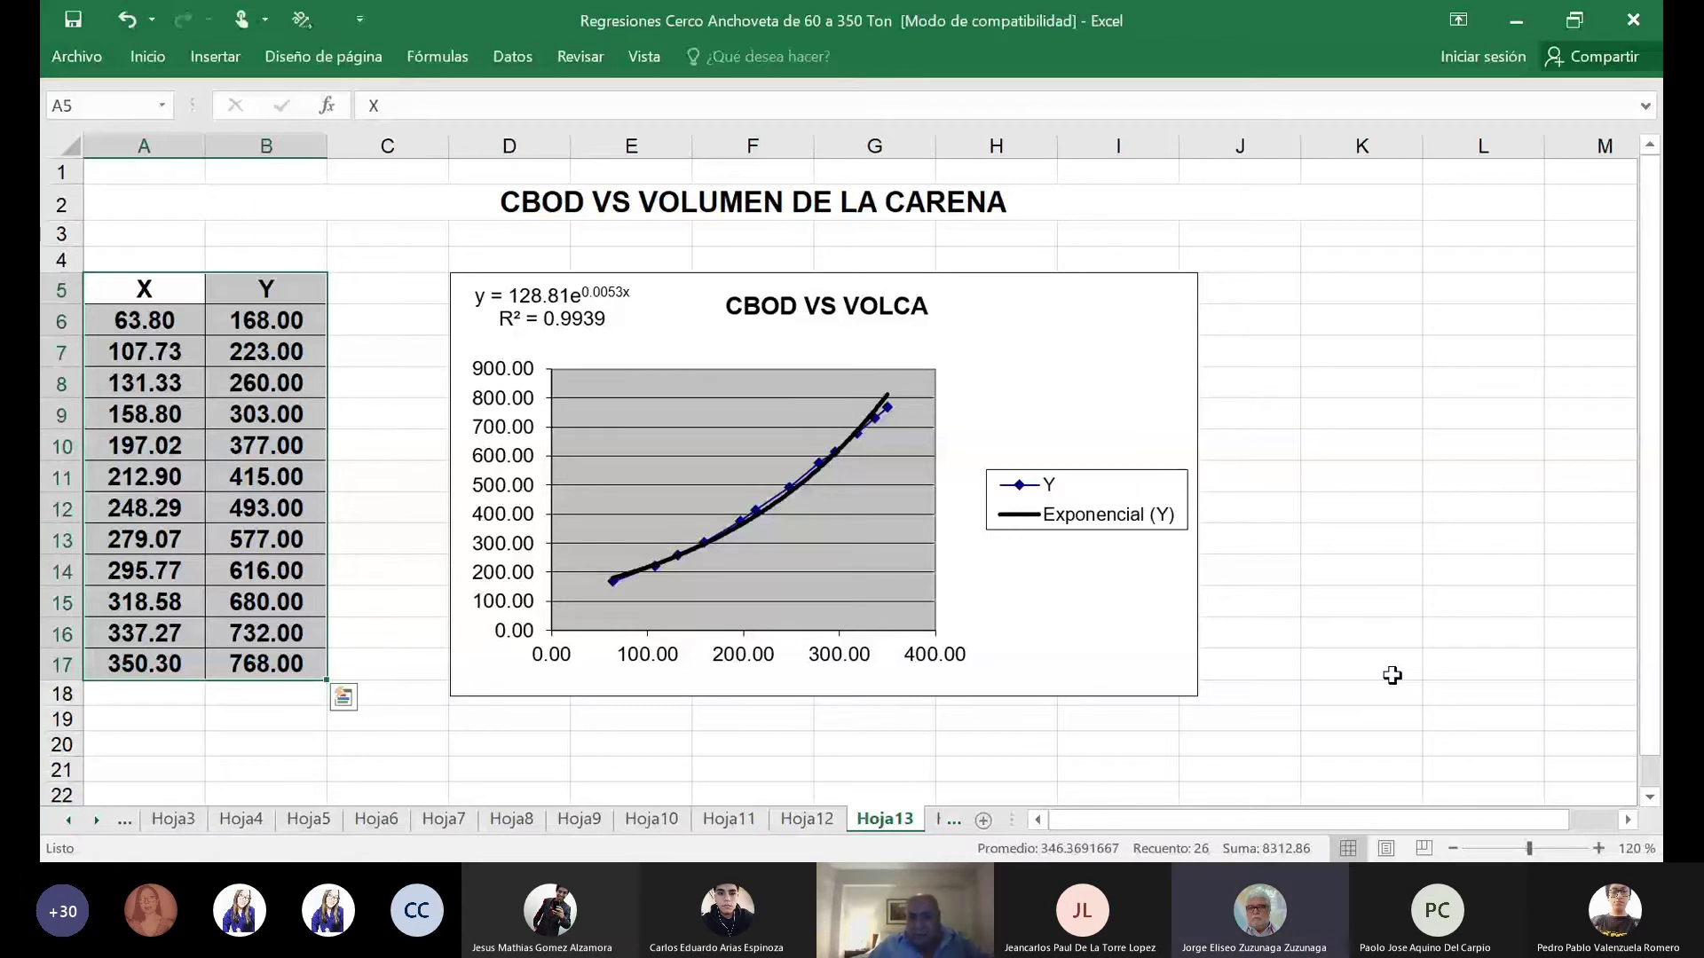
# Examine the CBOD VS AREA DEL PLANO DE FLOTACION data and regression chart on Hoja14 at 120% size.
pyautogui.click(942, 820)
pyautogui.click(1598, 848)
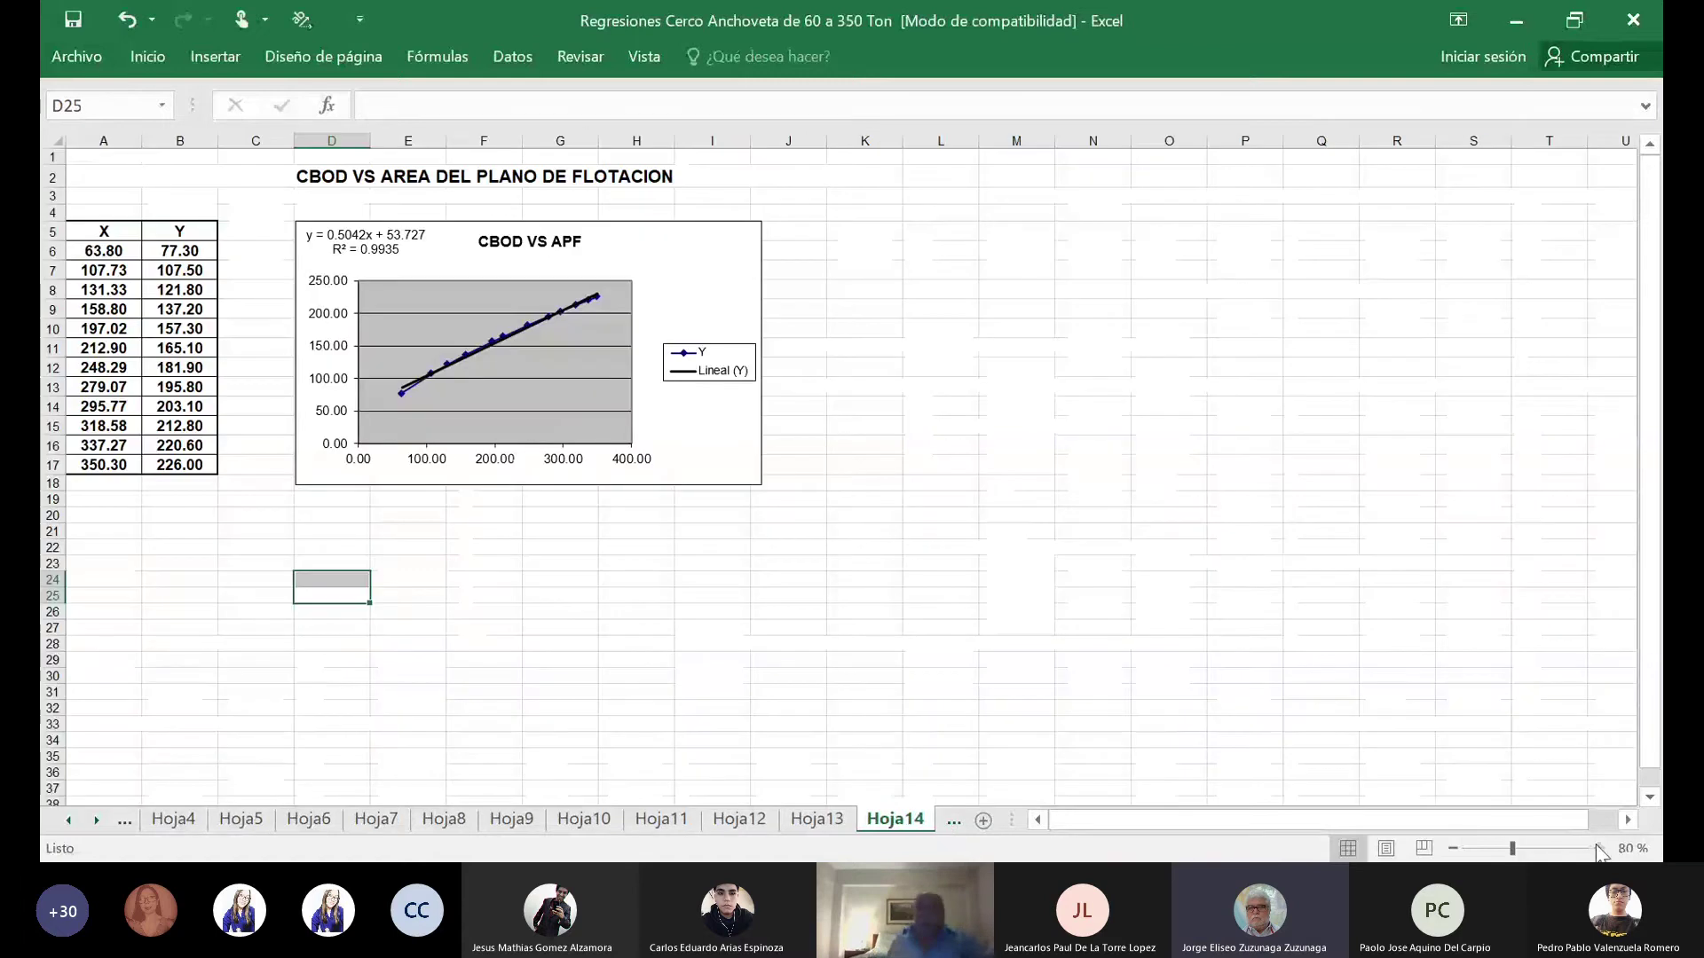
pyautogui.click(1598, 848)
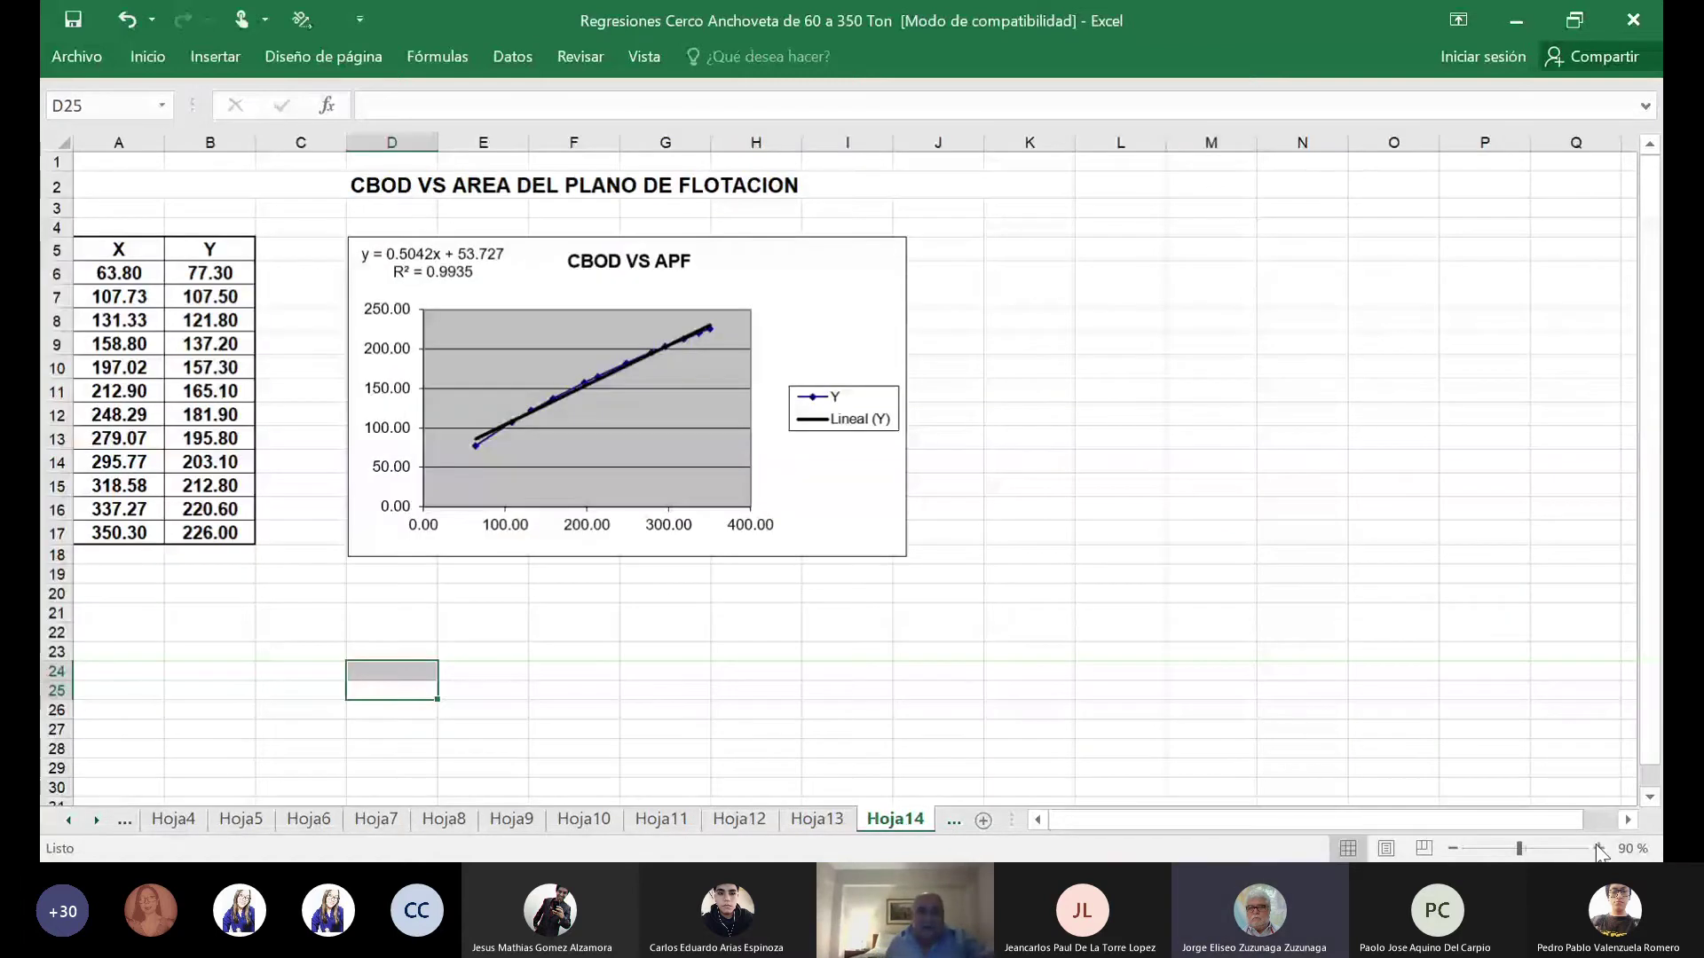
pyautogui.click(1599, 848)
pyautogui.click(1598, 848)
pyautogui.click(1598, 849)
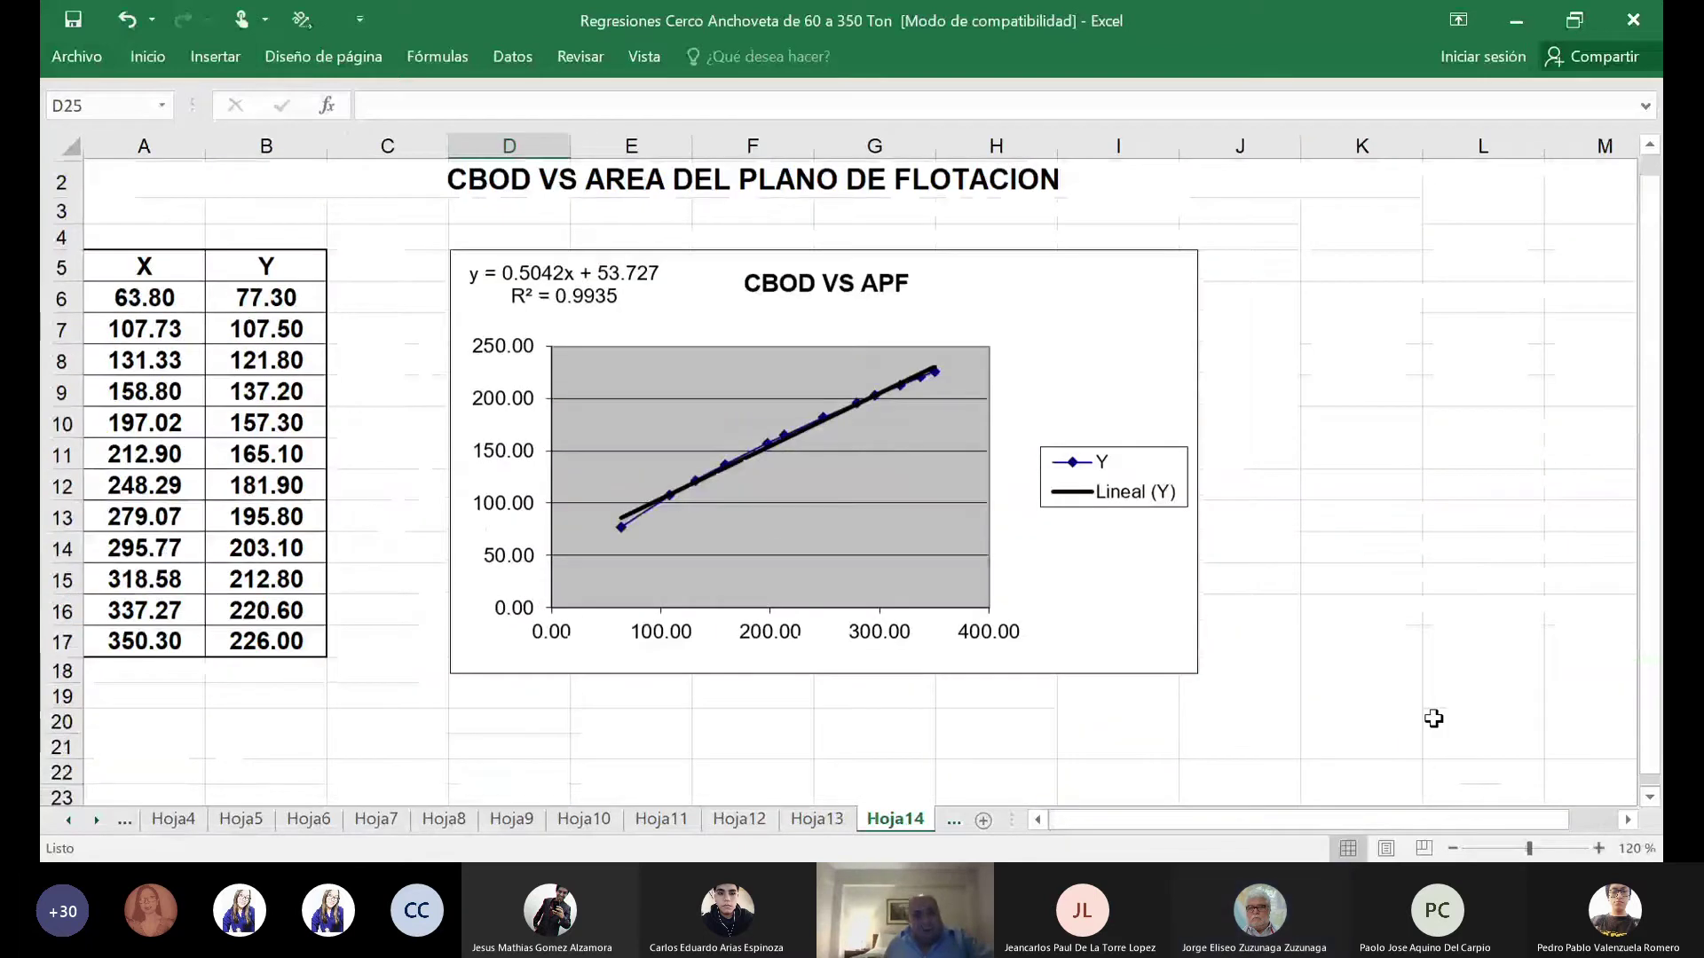
pyautogui.scroll(1, 1434, 719)
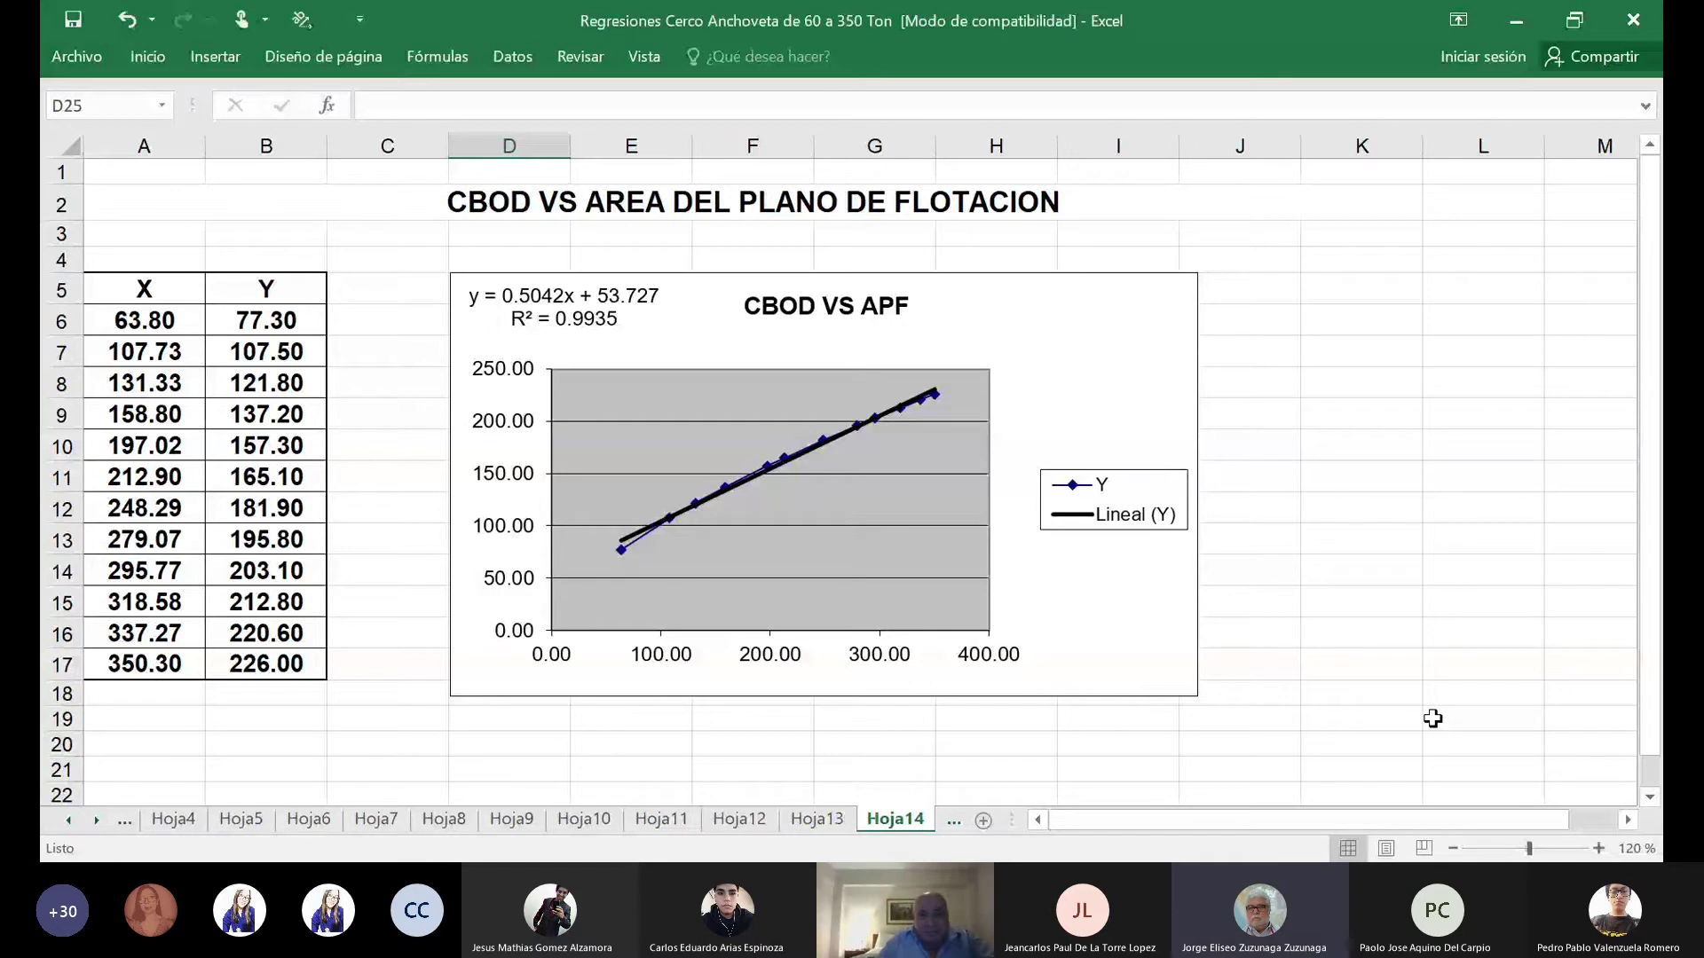
# Examine the CBOD VS DESPLAZAMIENTO MAXMO data and regression chart on Hoja15 at 100% size, keeping the sheet's name.
pyautogui.click(952, 824)
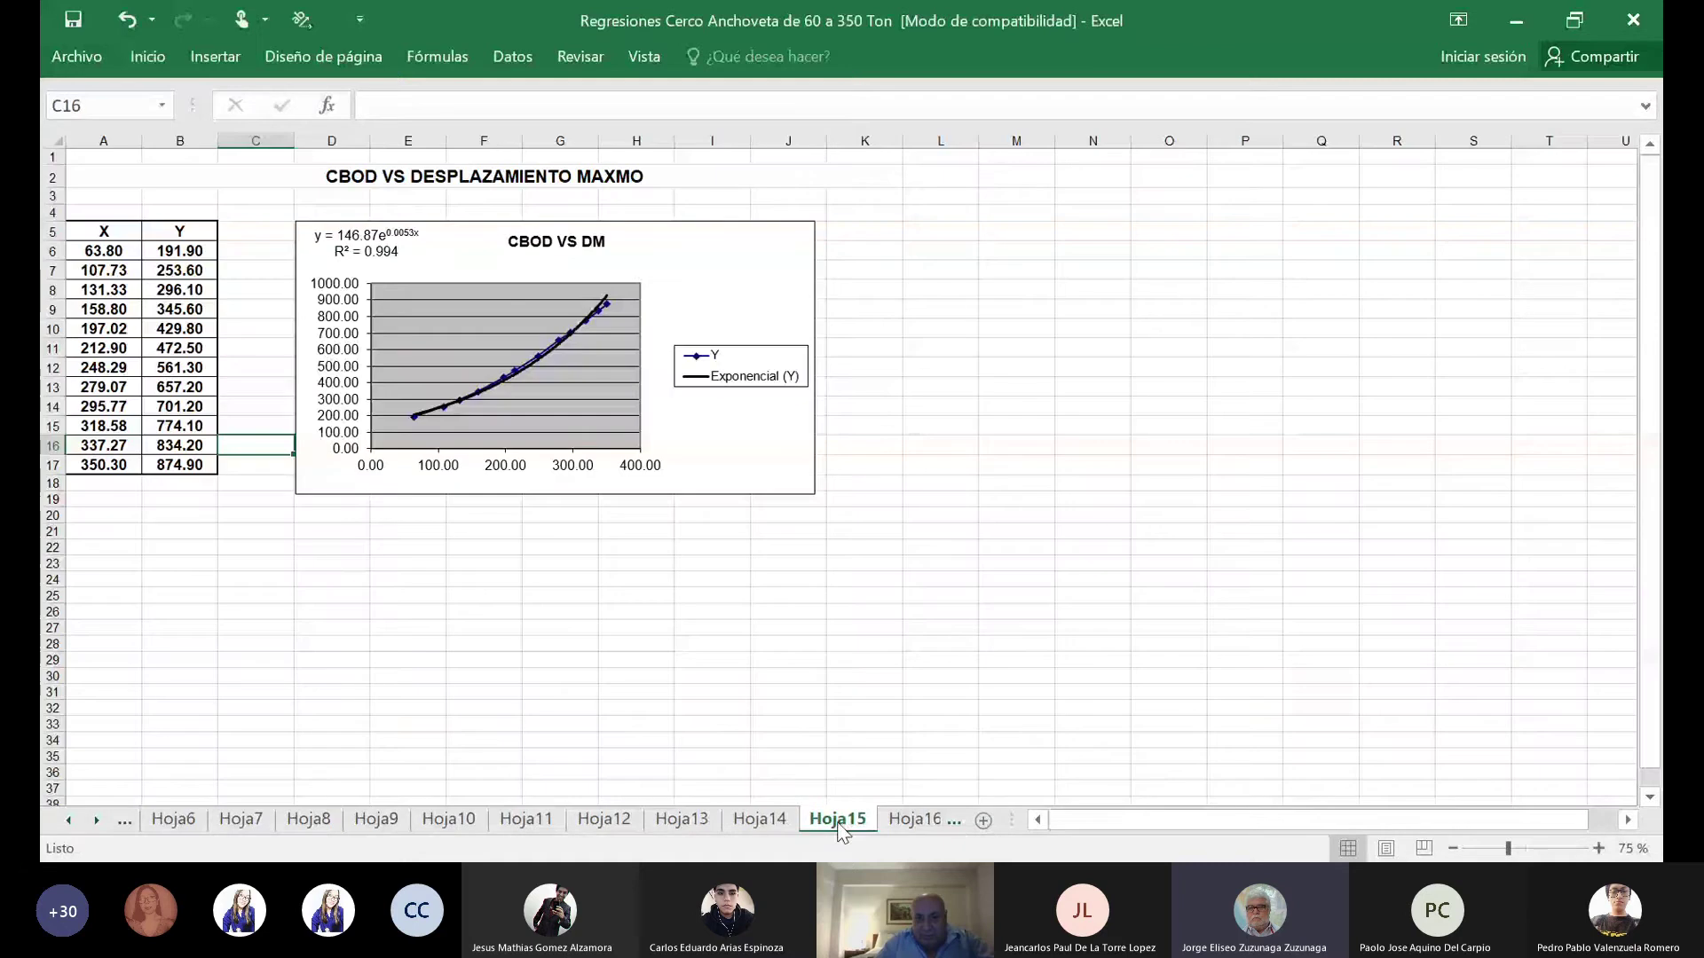
pyautogui.doubleClick(839, 820)
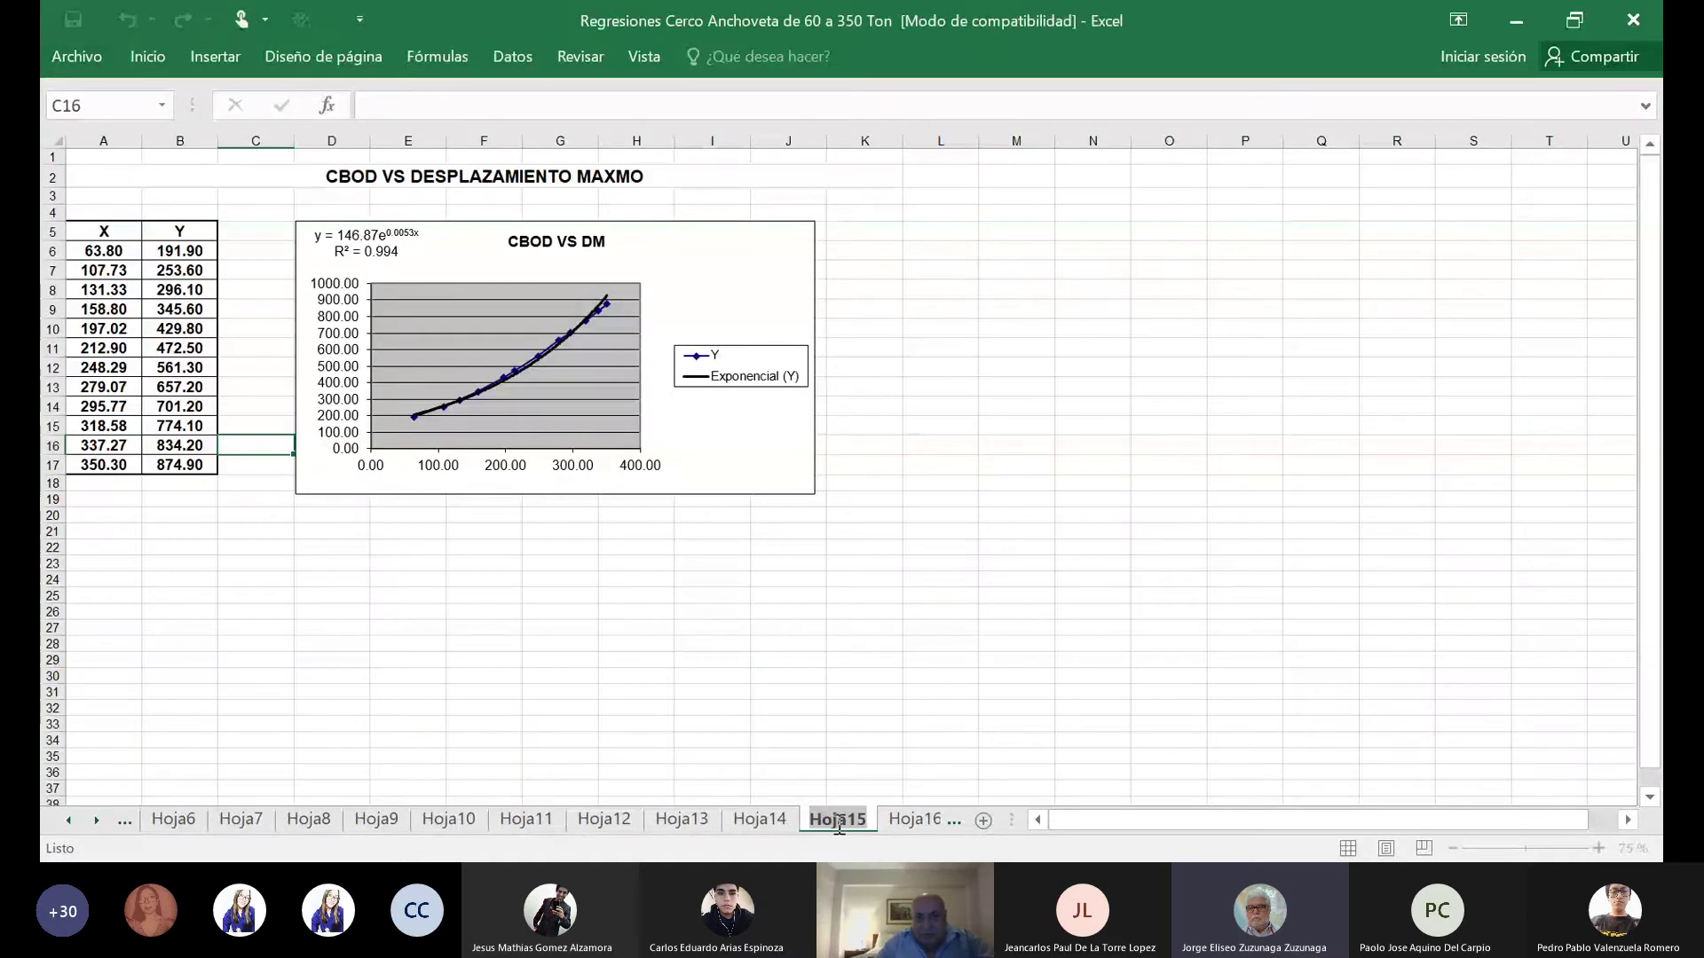
pyautogui.press('Return')
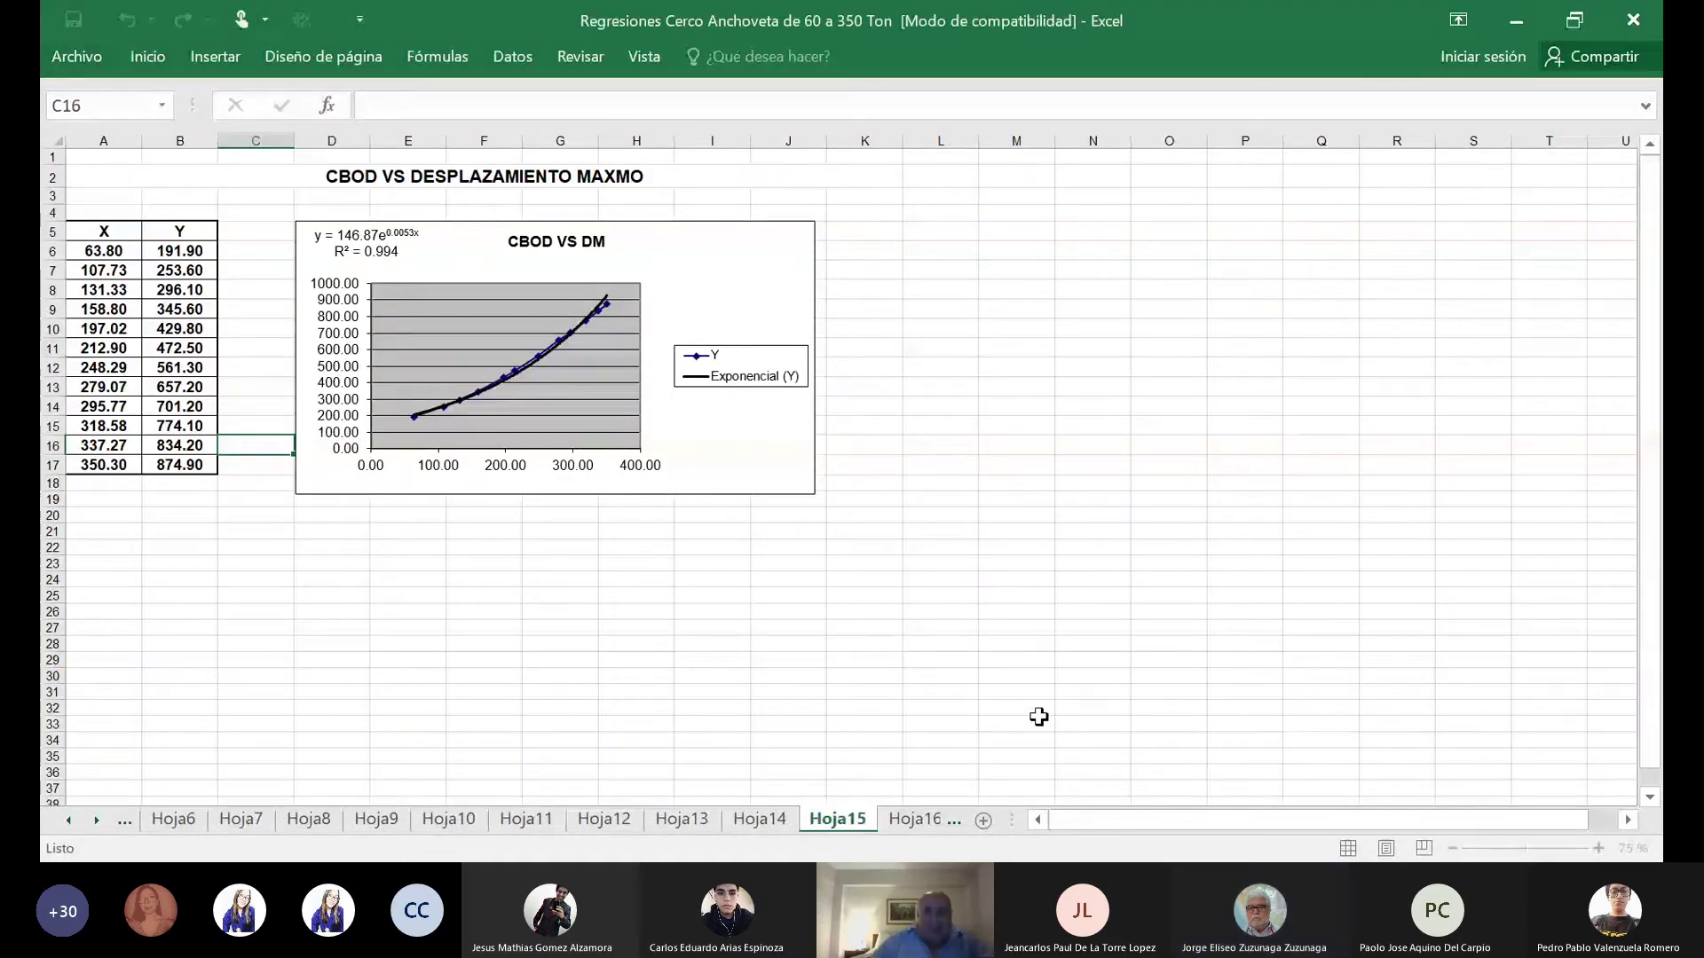
pyautogui.click(1039, 719)
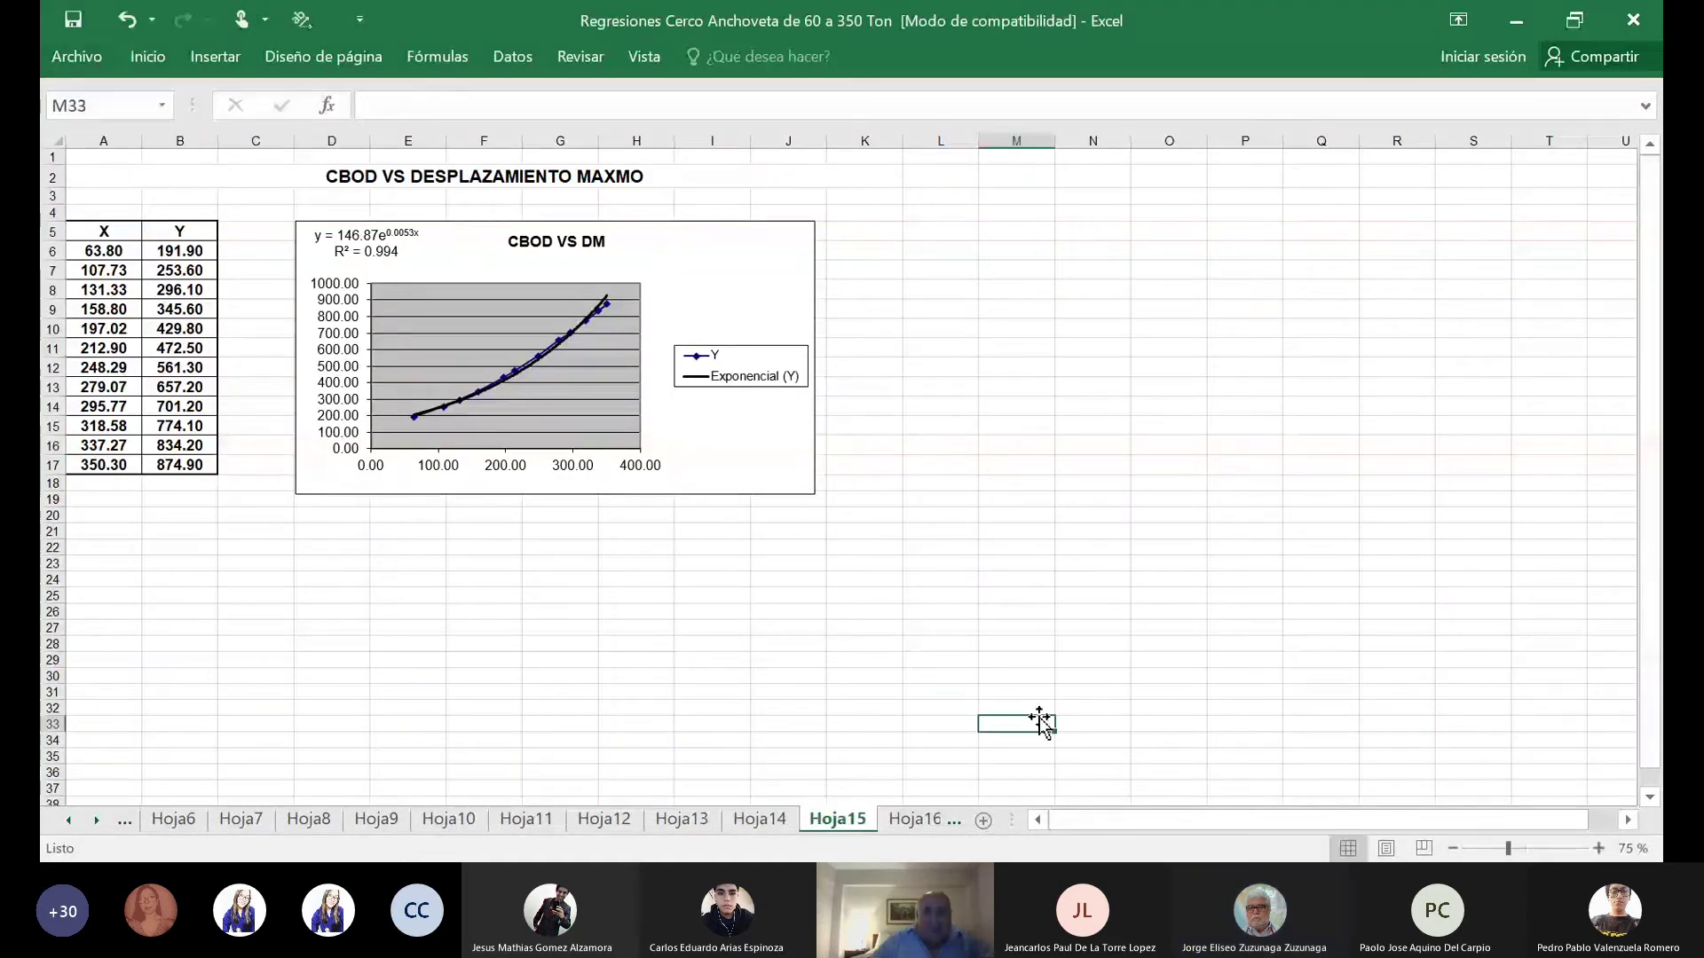
pyautogui.click(1599, 849)
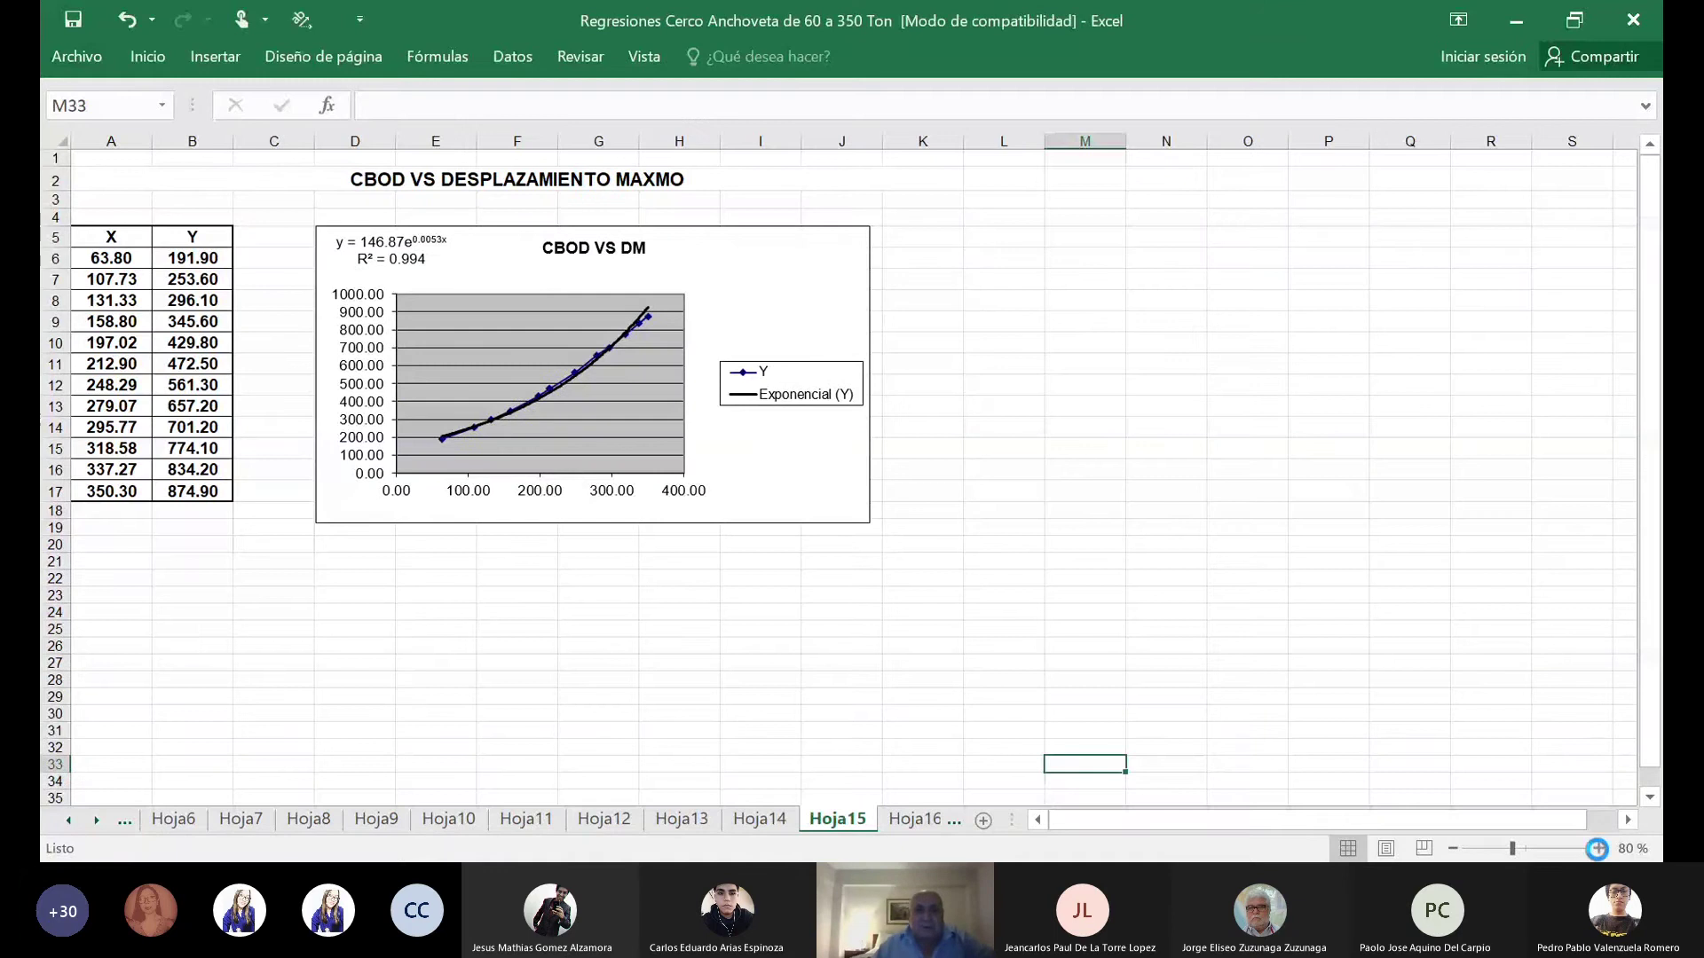
pyautogui.keyDown('ctrl'); pyautogui.scroll(2, 1428, 702); pyautogui.keyUp('ctrl')
pyautogui.scroll(2, 1428, 701)
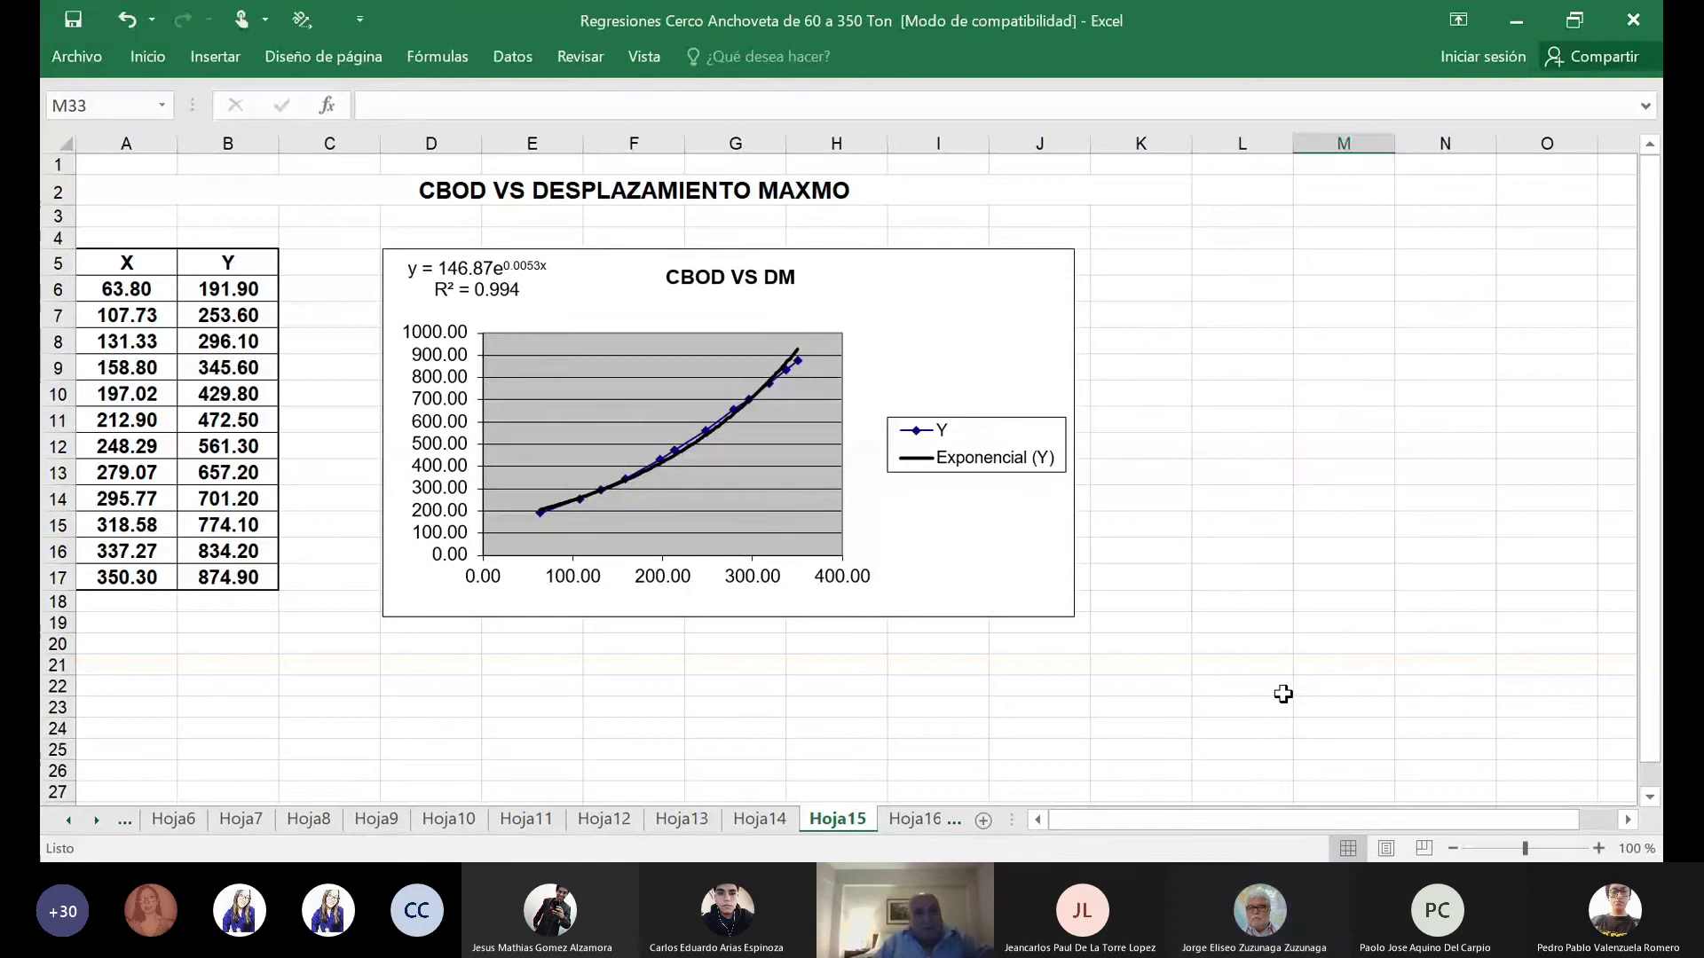
# Examine the CBOD VS VOLUMEN DISPONIBLE data and regression chart on Hoja16 at 100% size.
pyautogui.click(922, 821)
pyautogui.click(1599, 849)
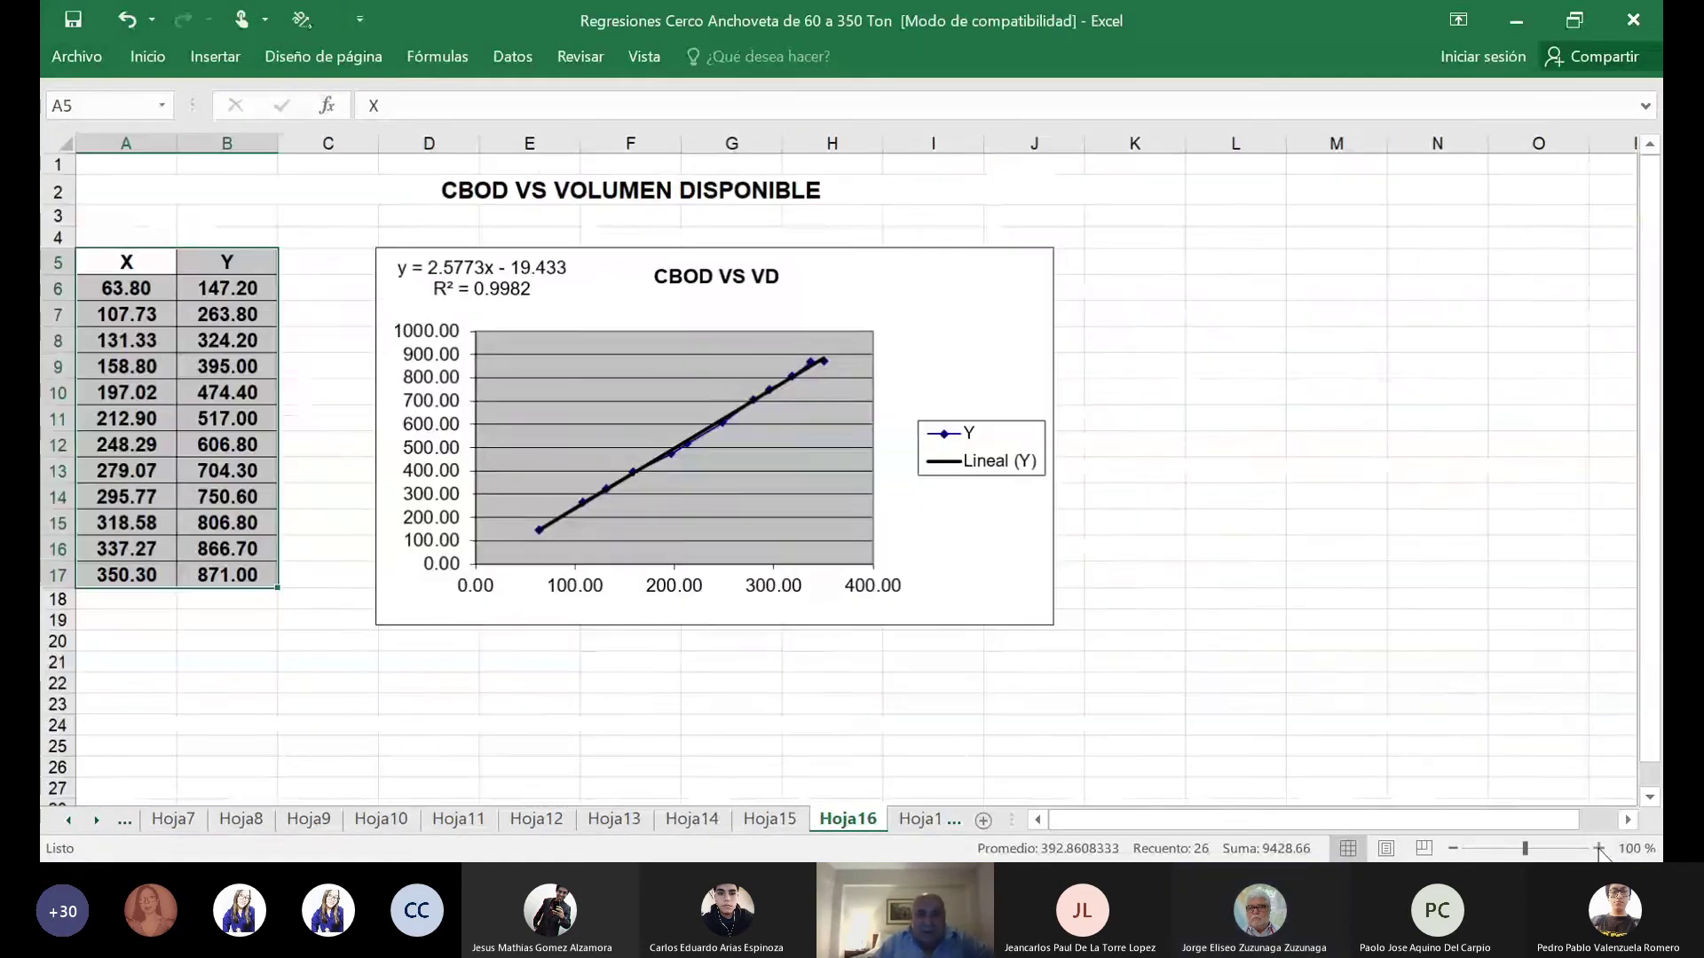
pyautogui.click(1599, 848)
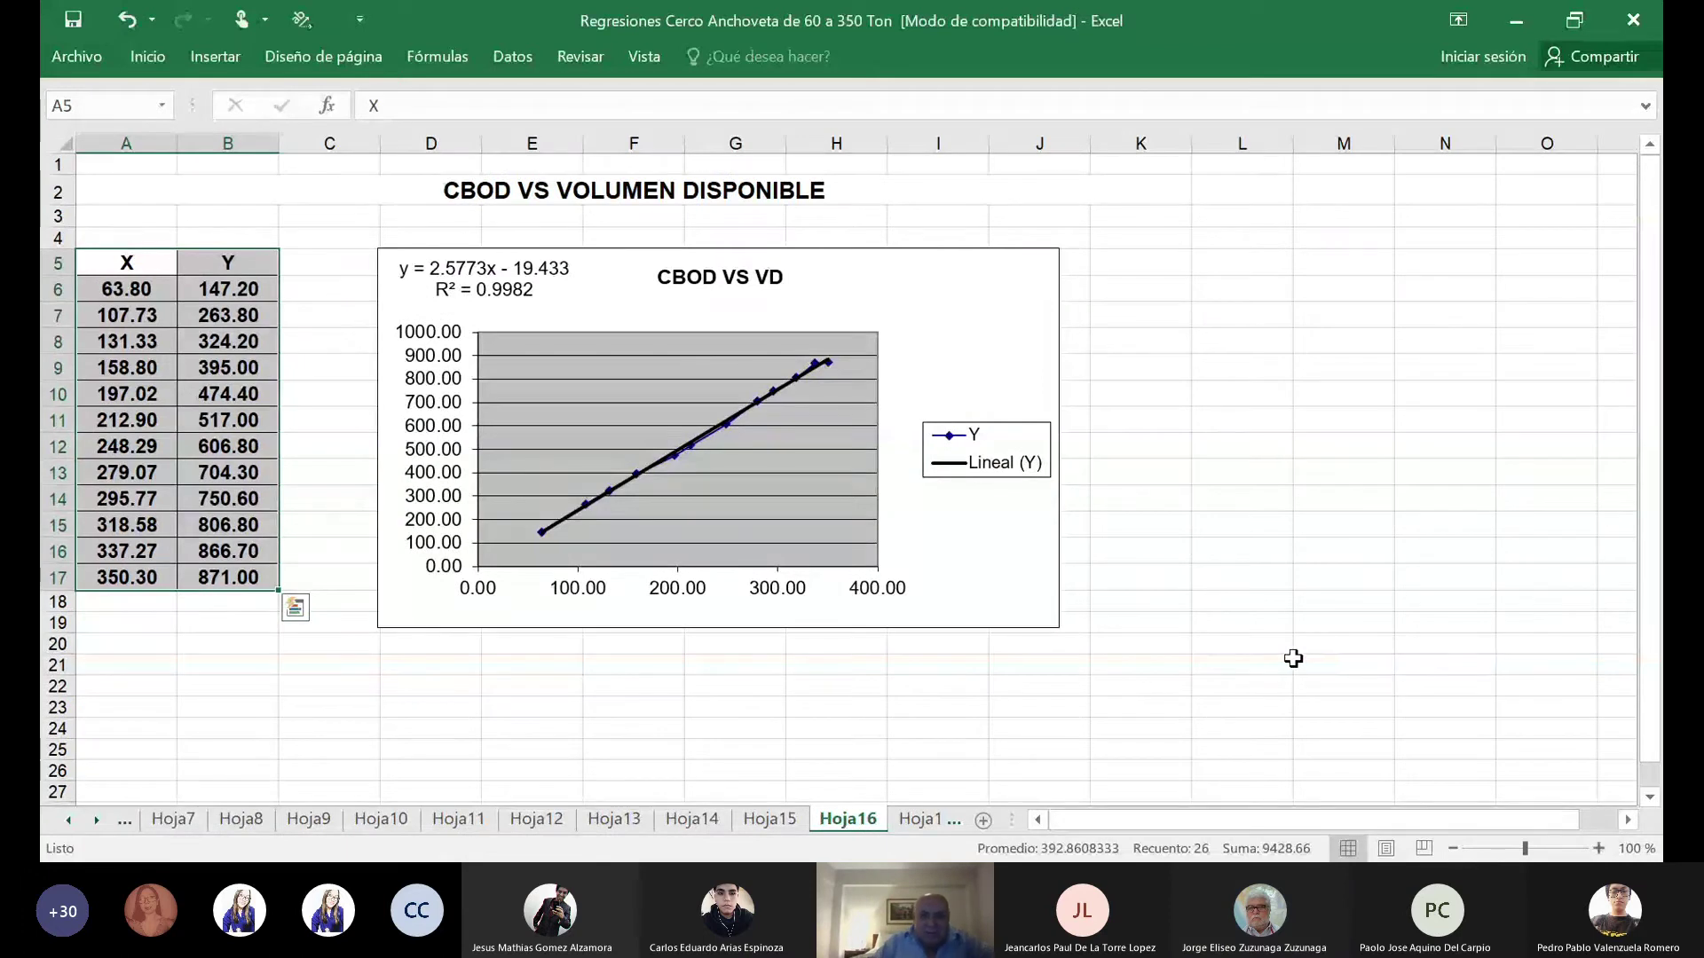
# Examine the CBOD VS PESO DE LA ANCHOVETA data and regression chart on Hoja17 at 110% size, including the rows below it.
pyautogui.click(907, 821)
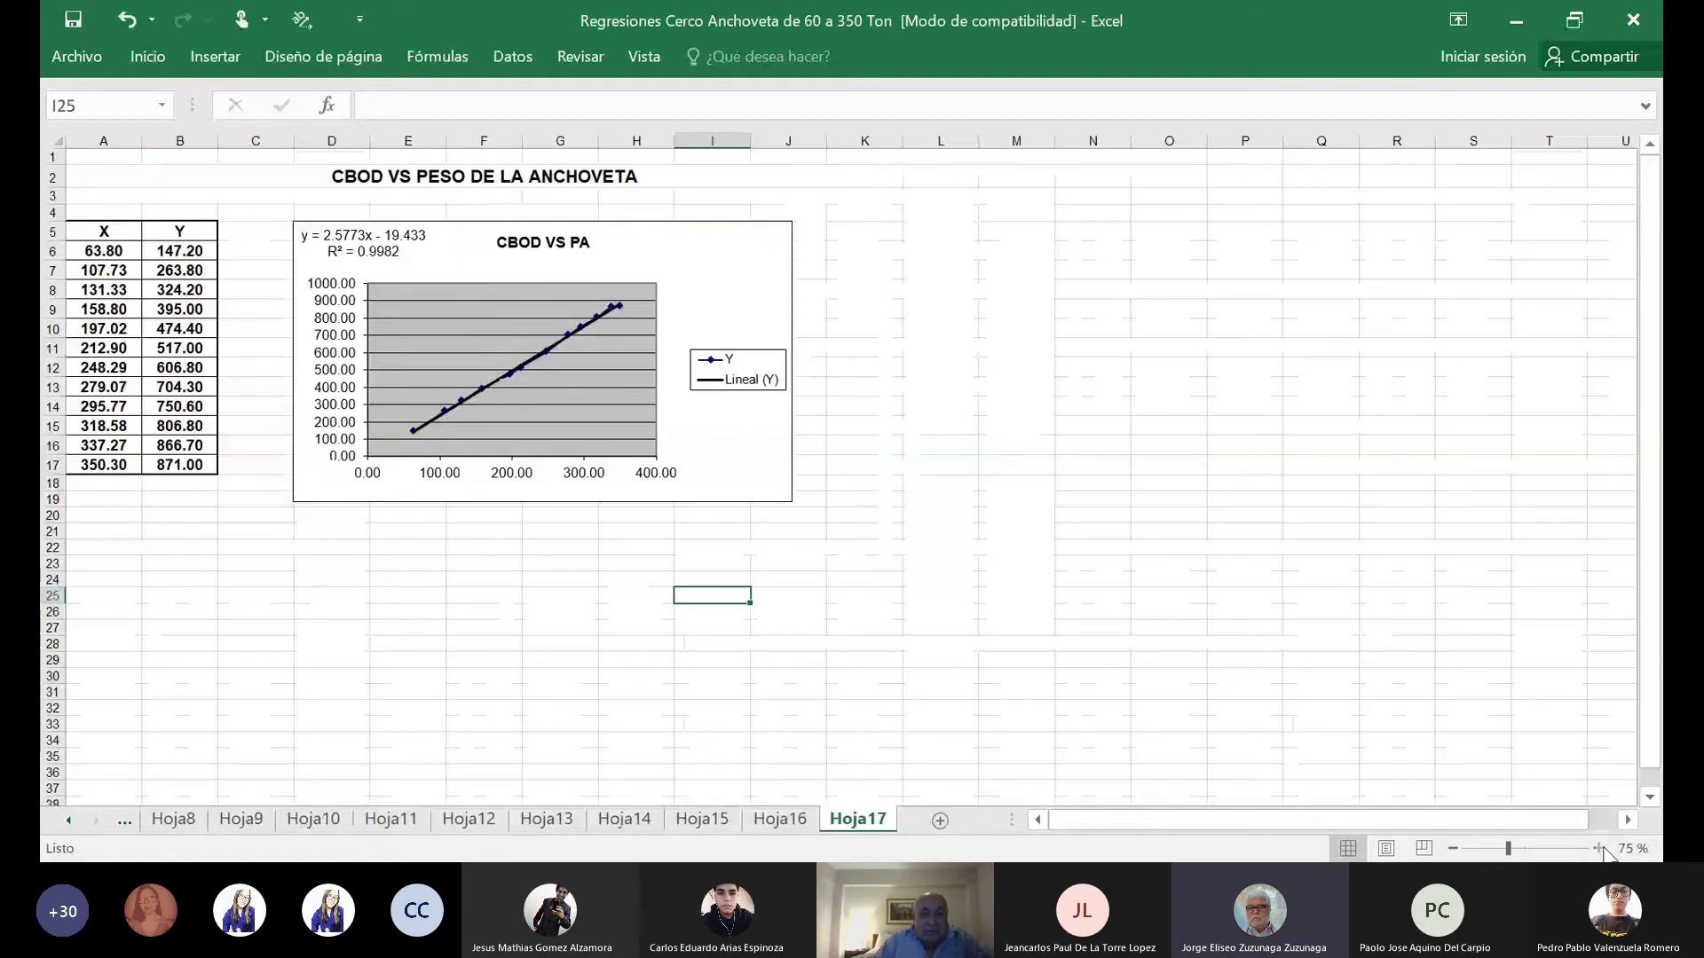
pyautogui.click(1598, 849)
pyautogui.click(1599, 849)
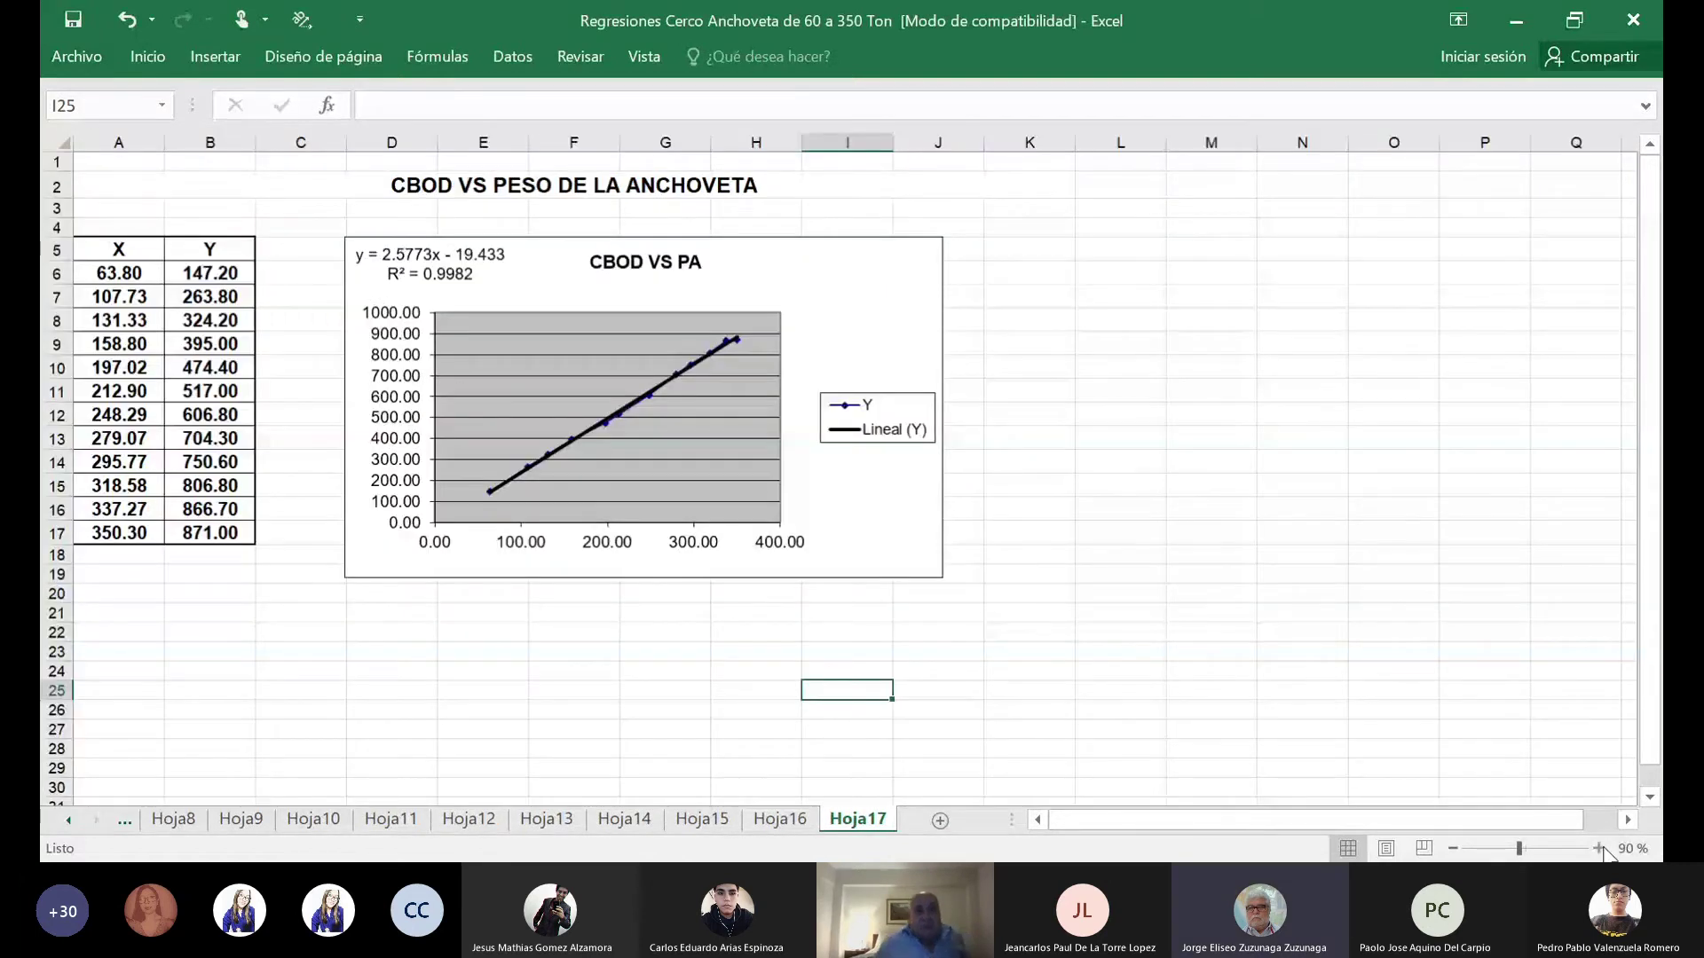
pyautogui.click(1598, 848)
pyautogui.click(1599, 848)
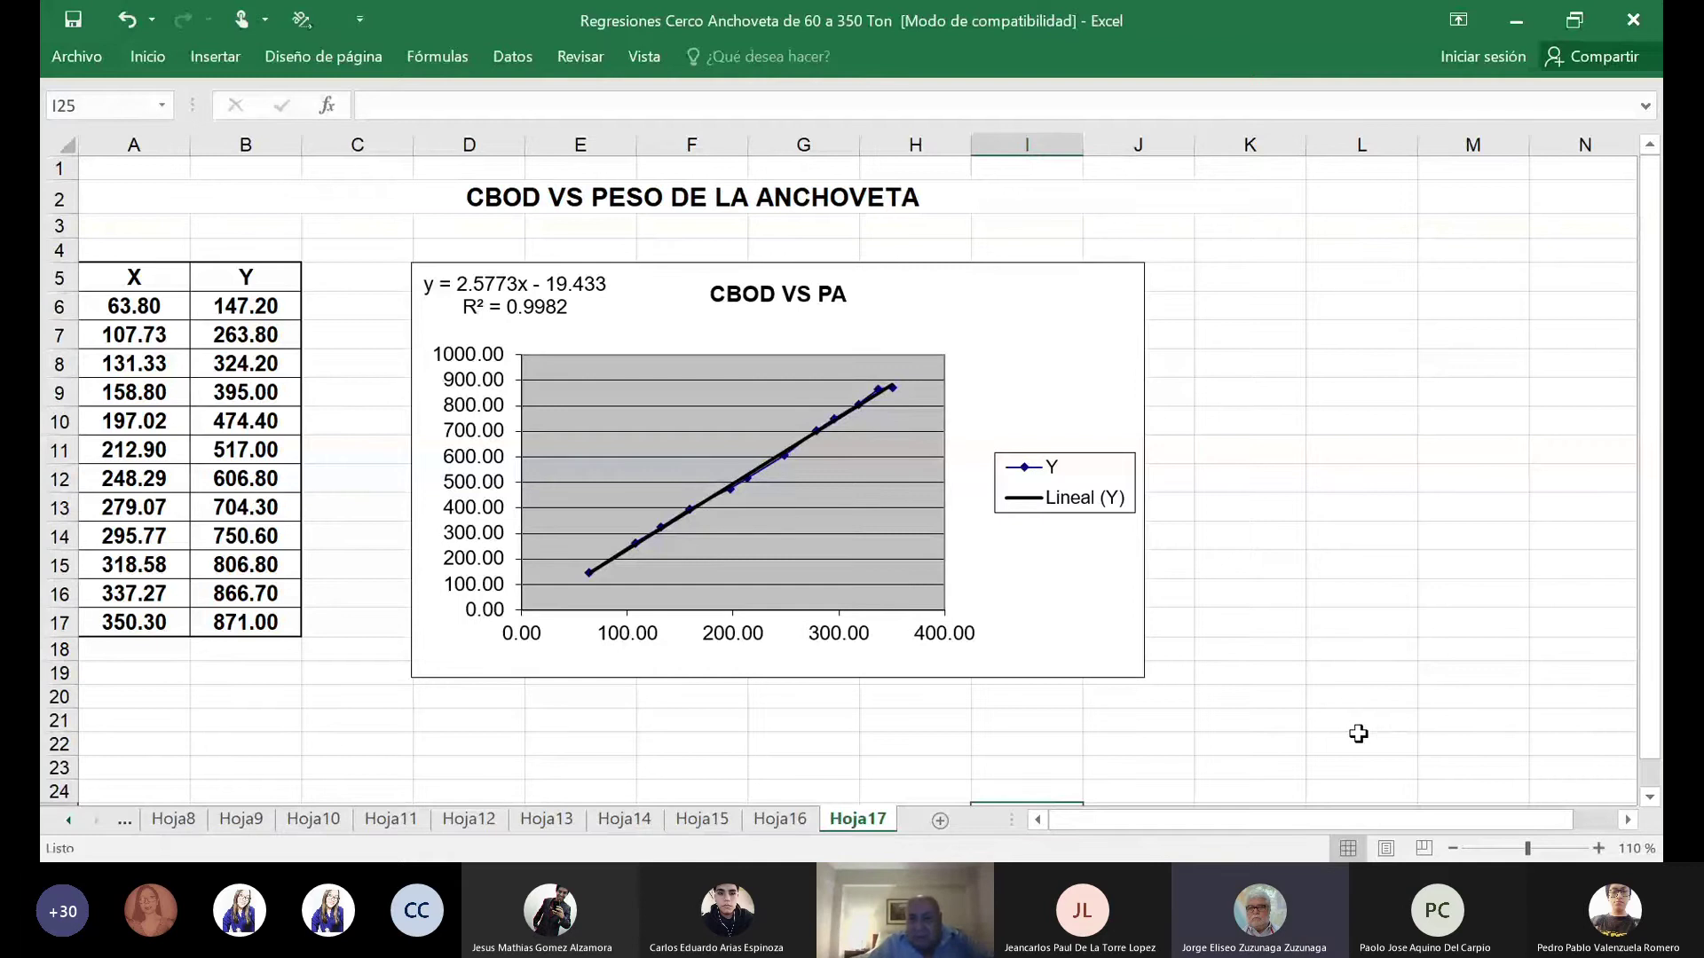
pyautogui.scroll(-3, 1359, 733)
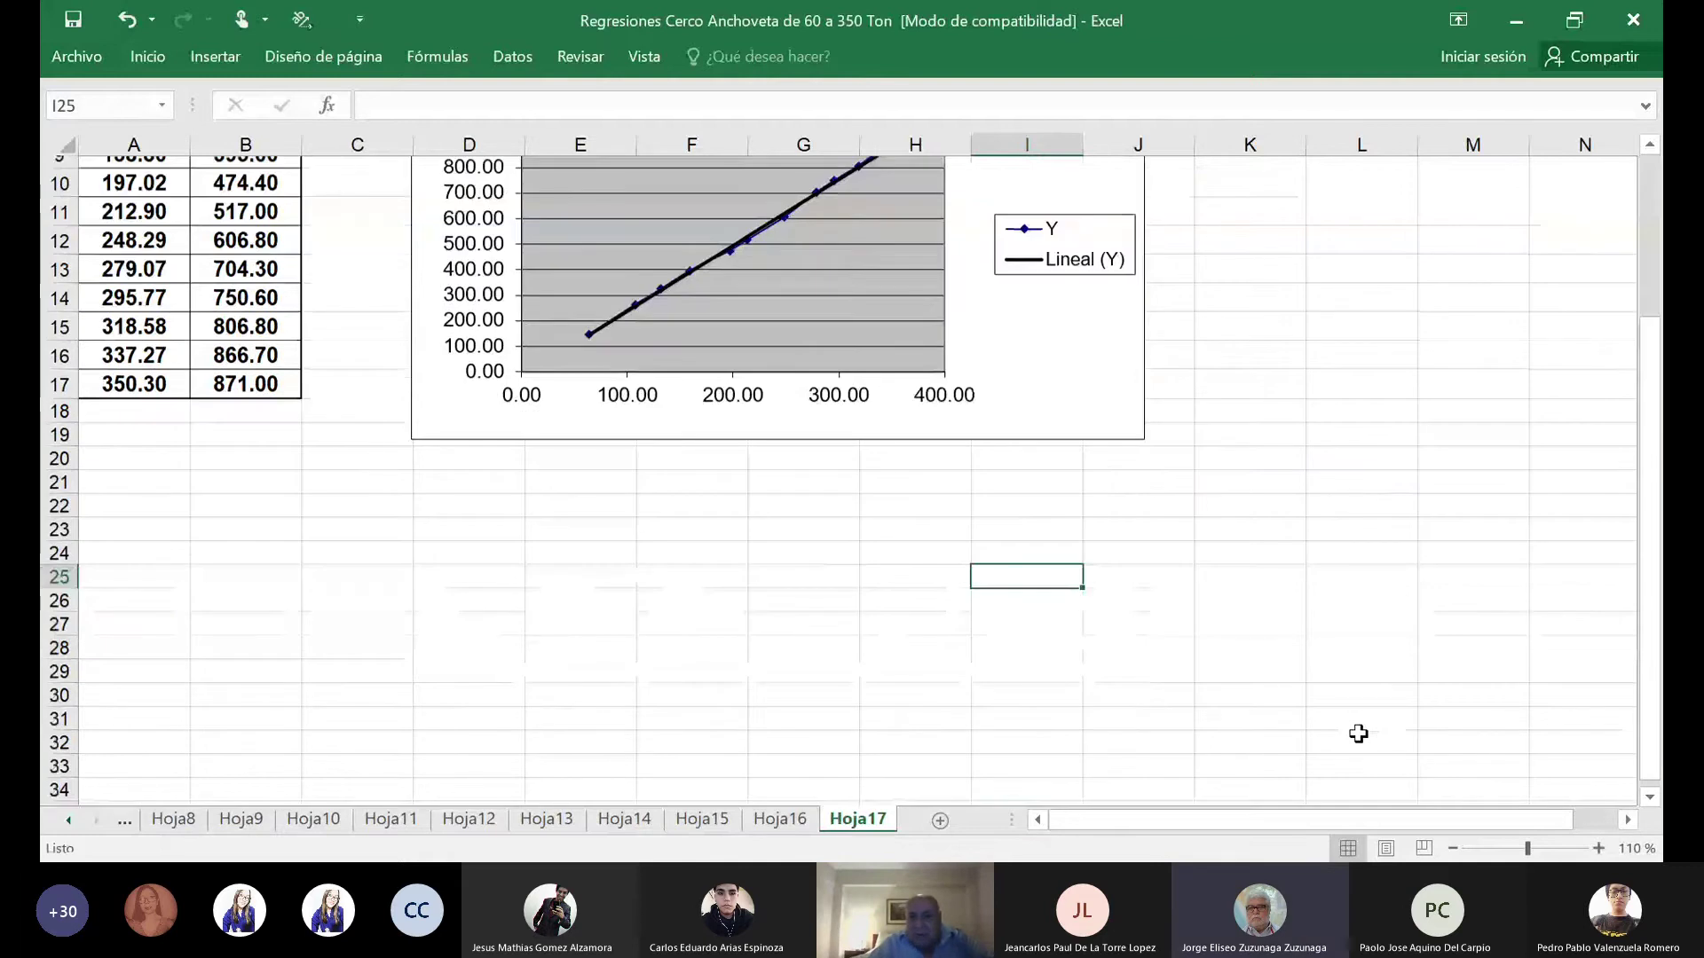
pyautogui.scroll(3, 1359, 733)
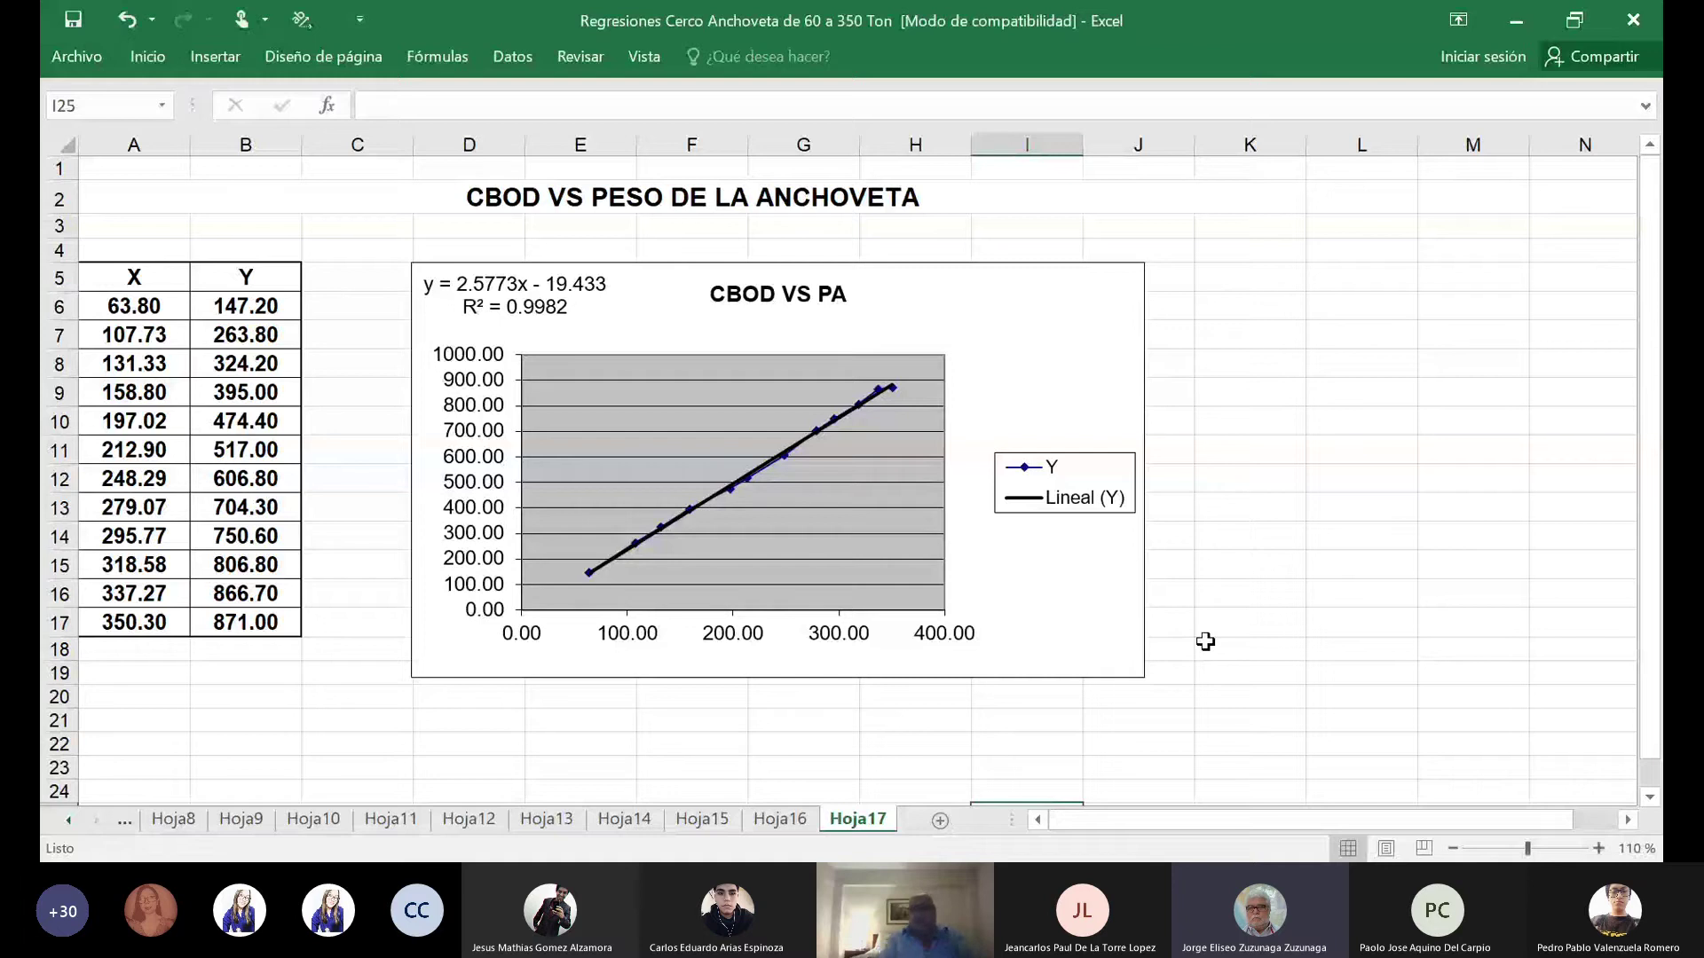
pyautogui.click(965, 765)
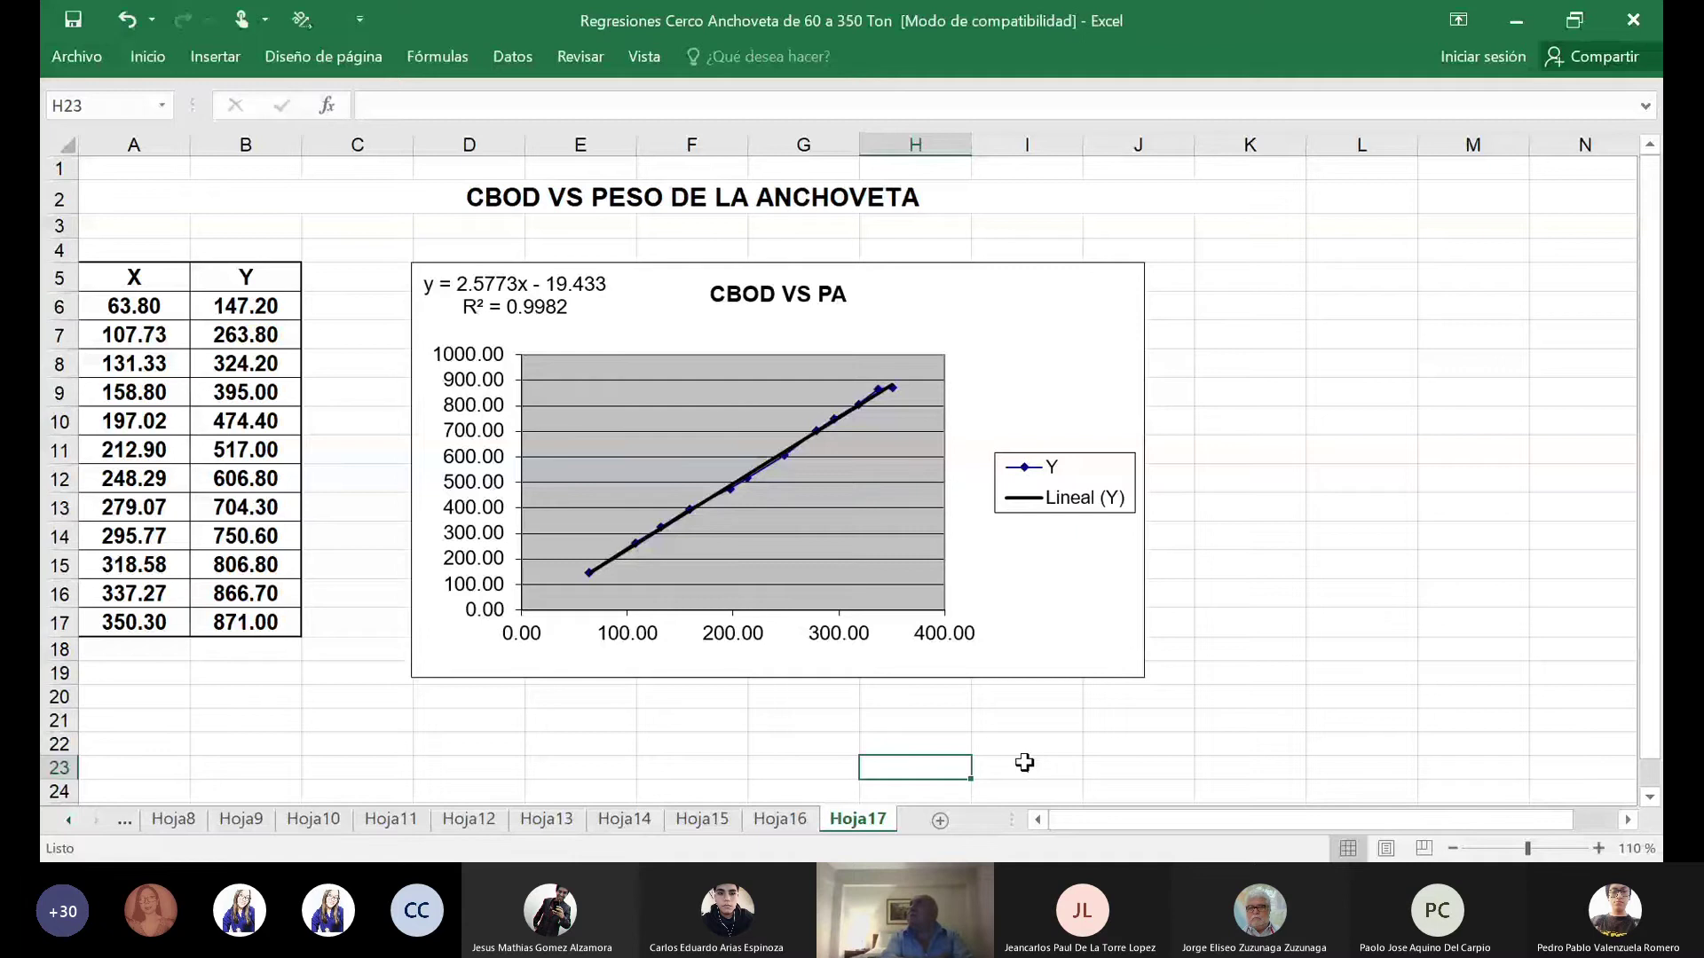
pyautogui.press('Home')
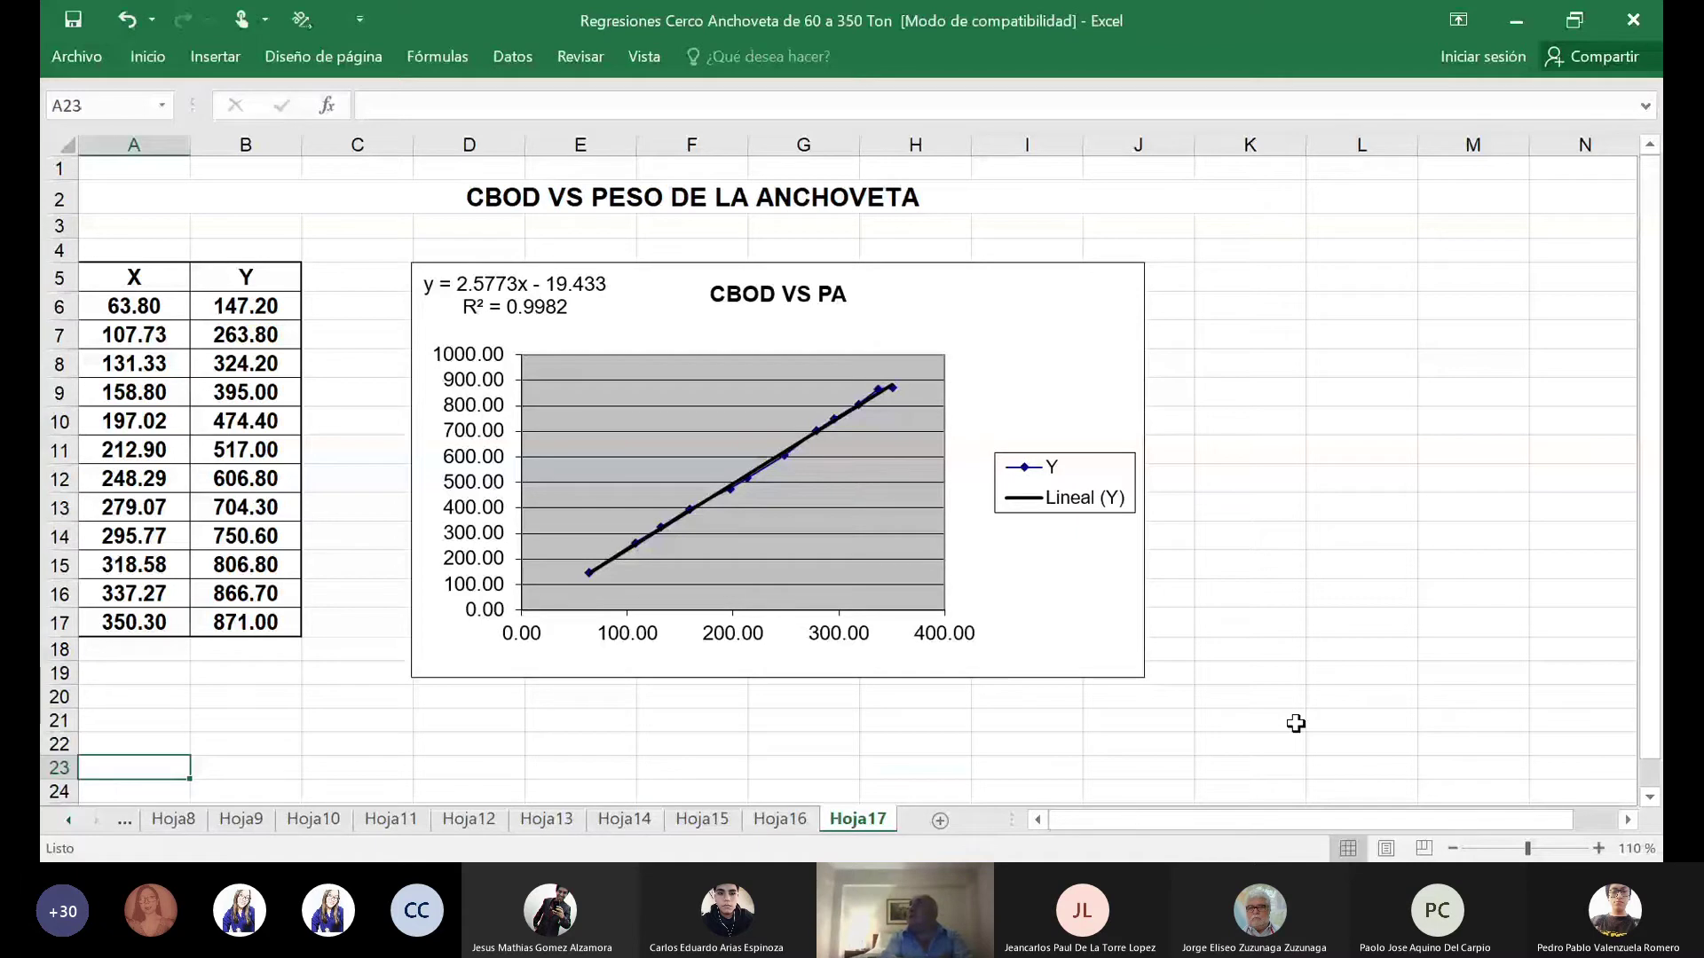